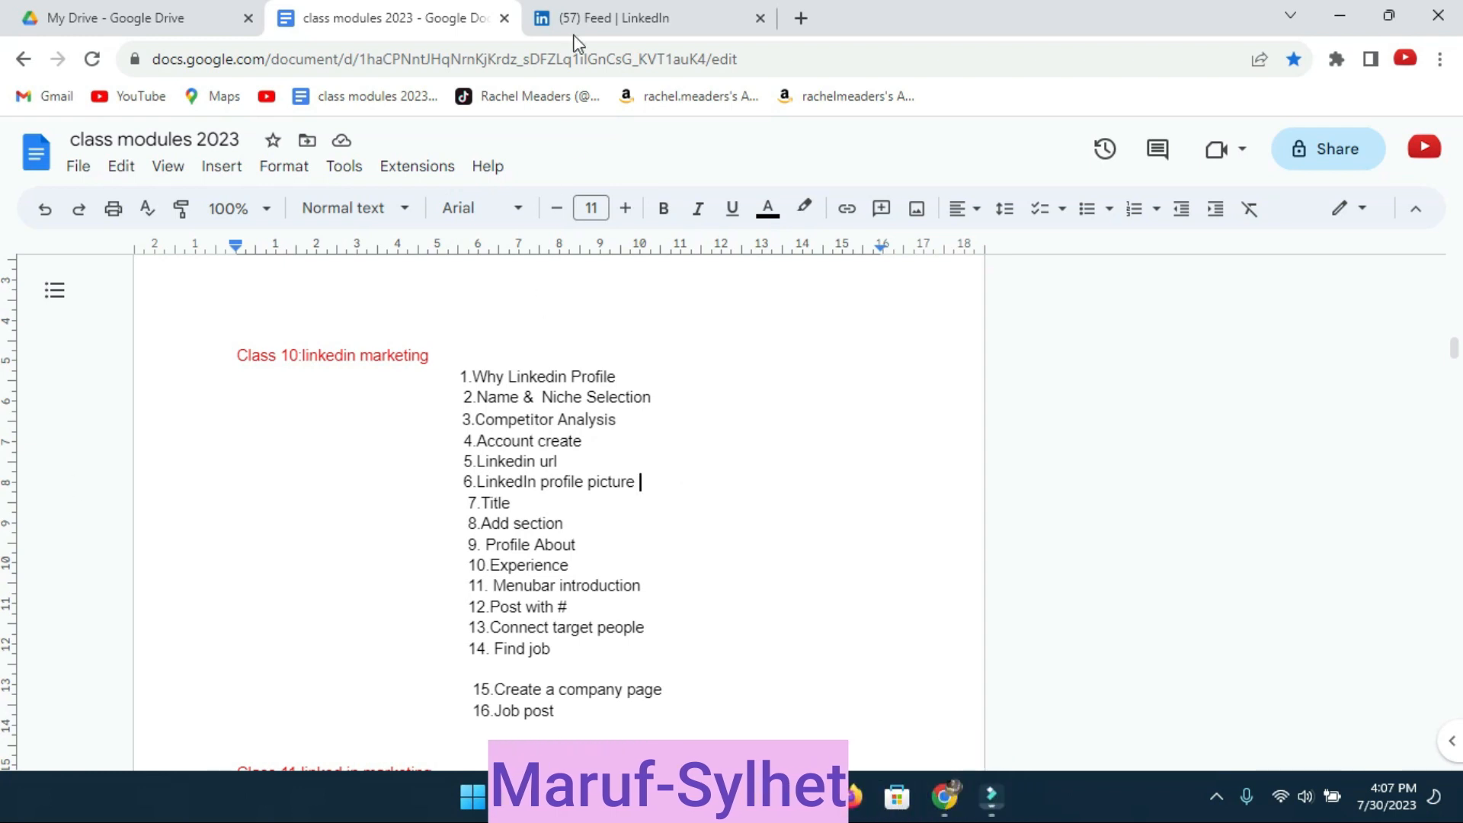
Switch to LinkedIn and open the Winner line Clipping Path profile to look over its banner, picture and headline
left_click(594, 17)
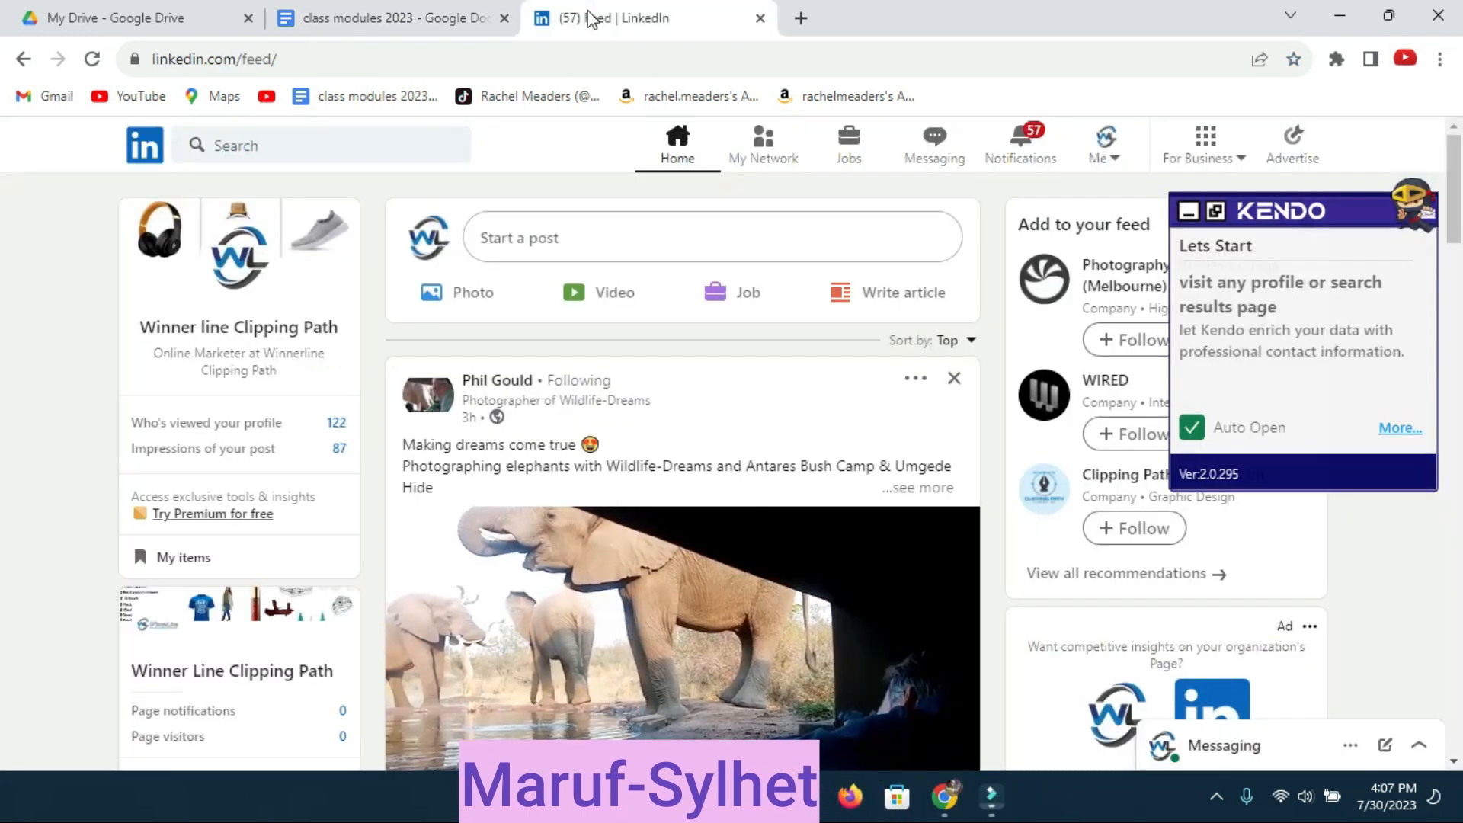
left_click(268, 328)
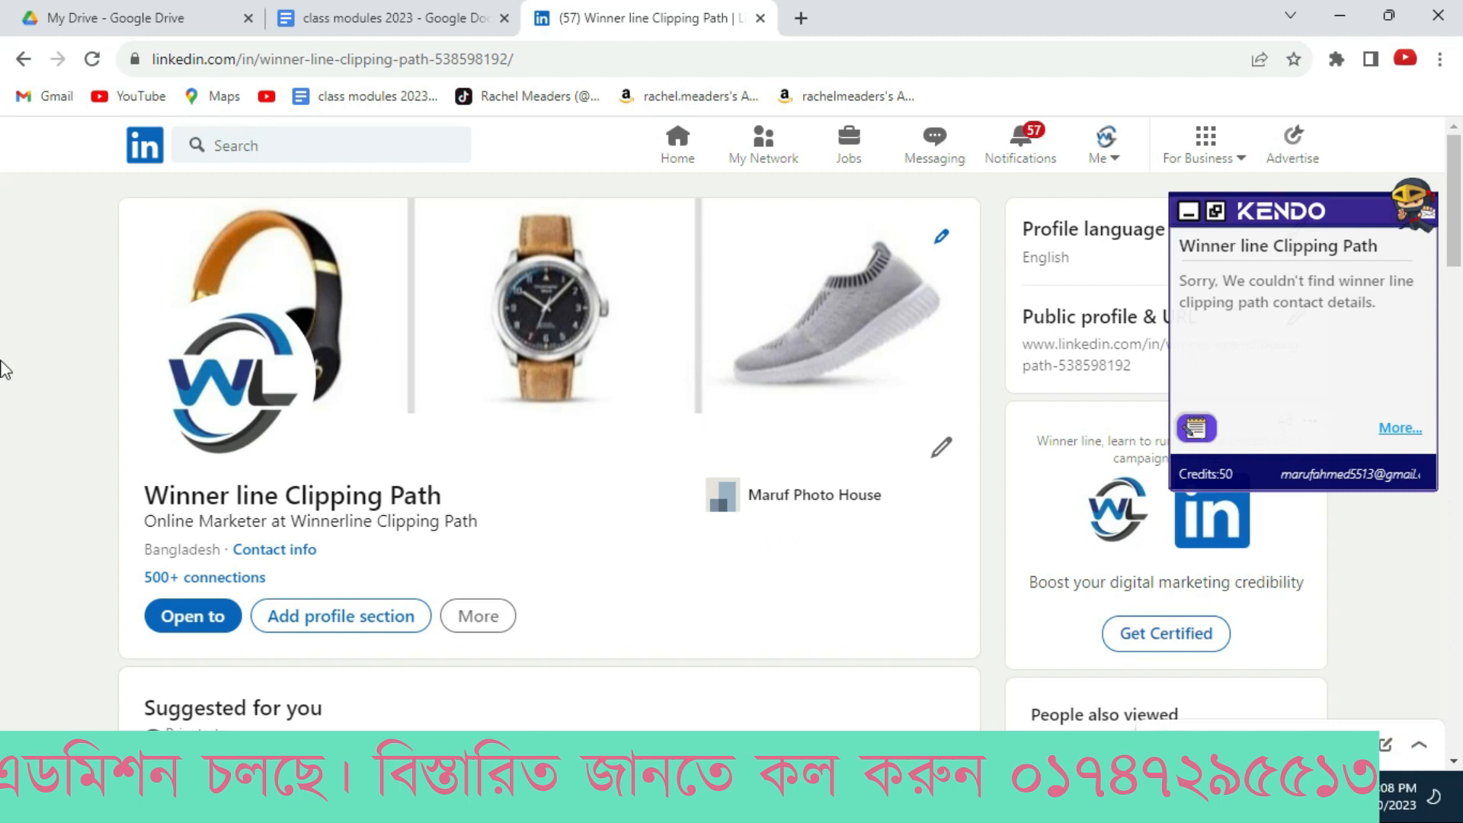
scroll(648, 461, "down", 2)
scroll(579, 470, "up", 2)
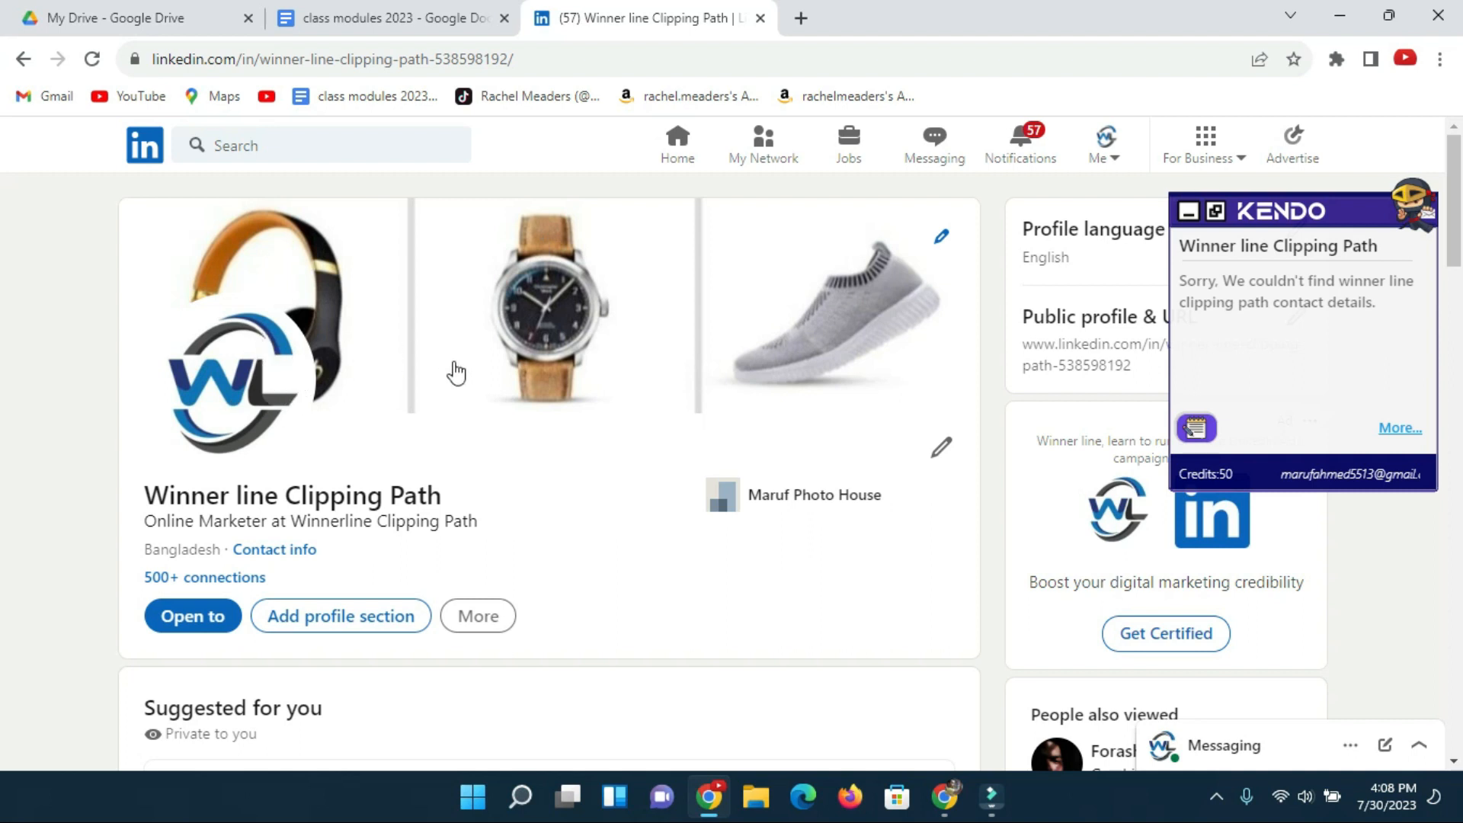
Search LinkedIn for "digial marketing manager" and limit the results to people
left_click(282, 151)
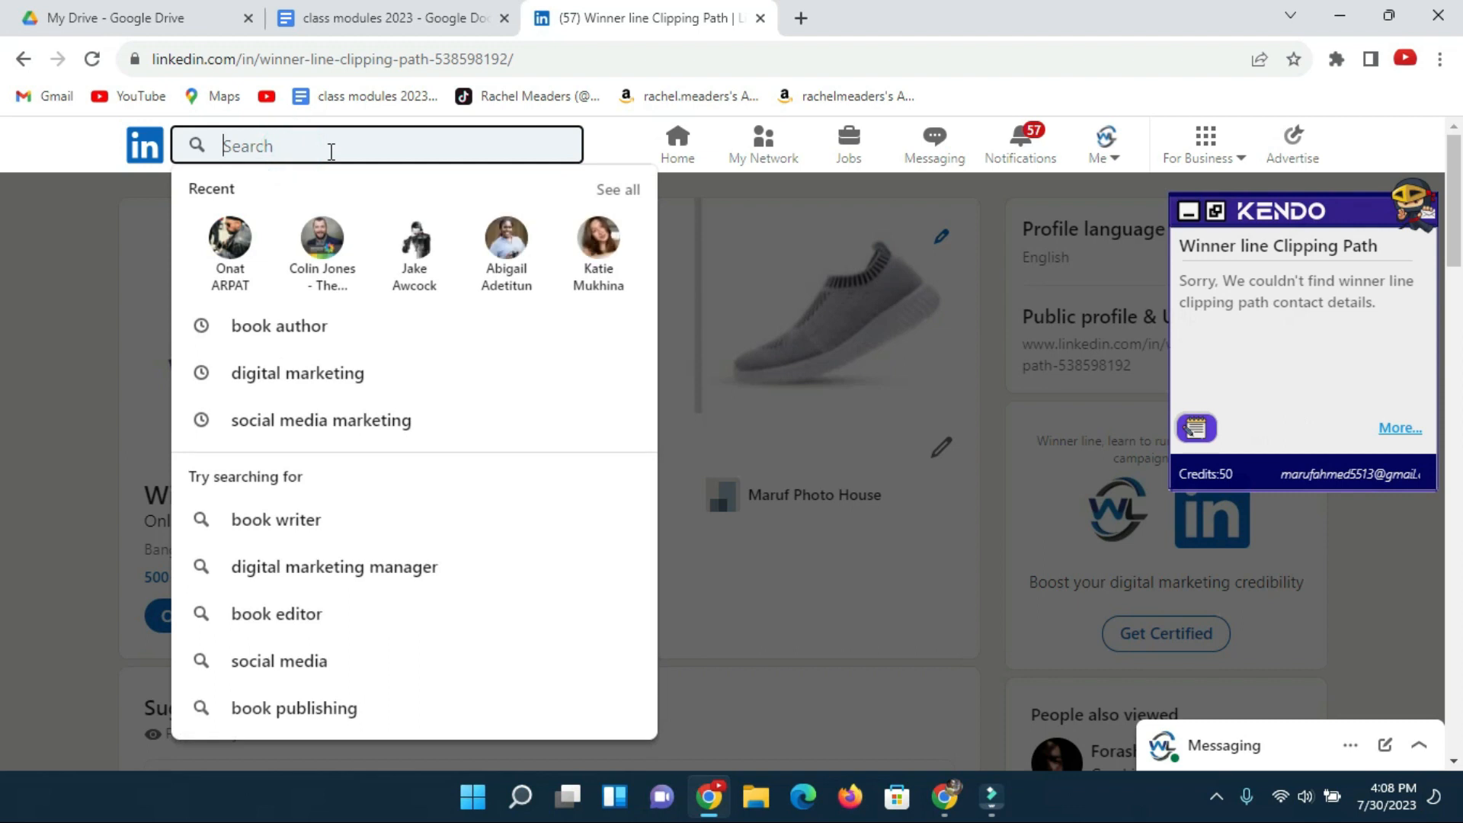
type("digial")
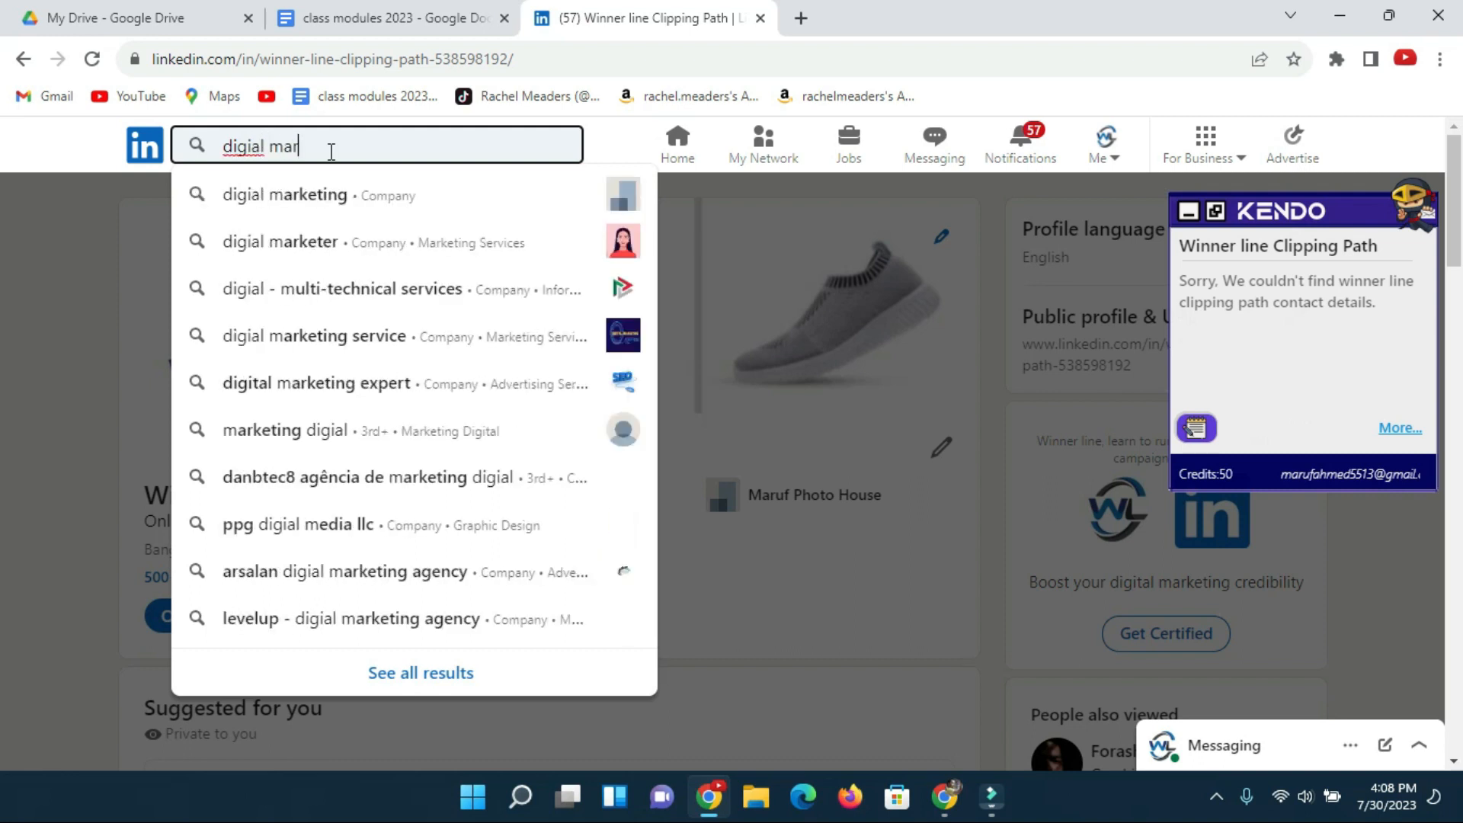
type("marke")
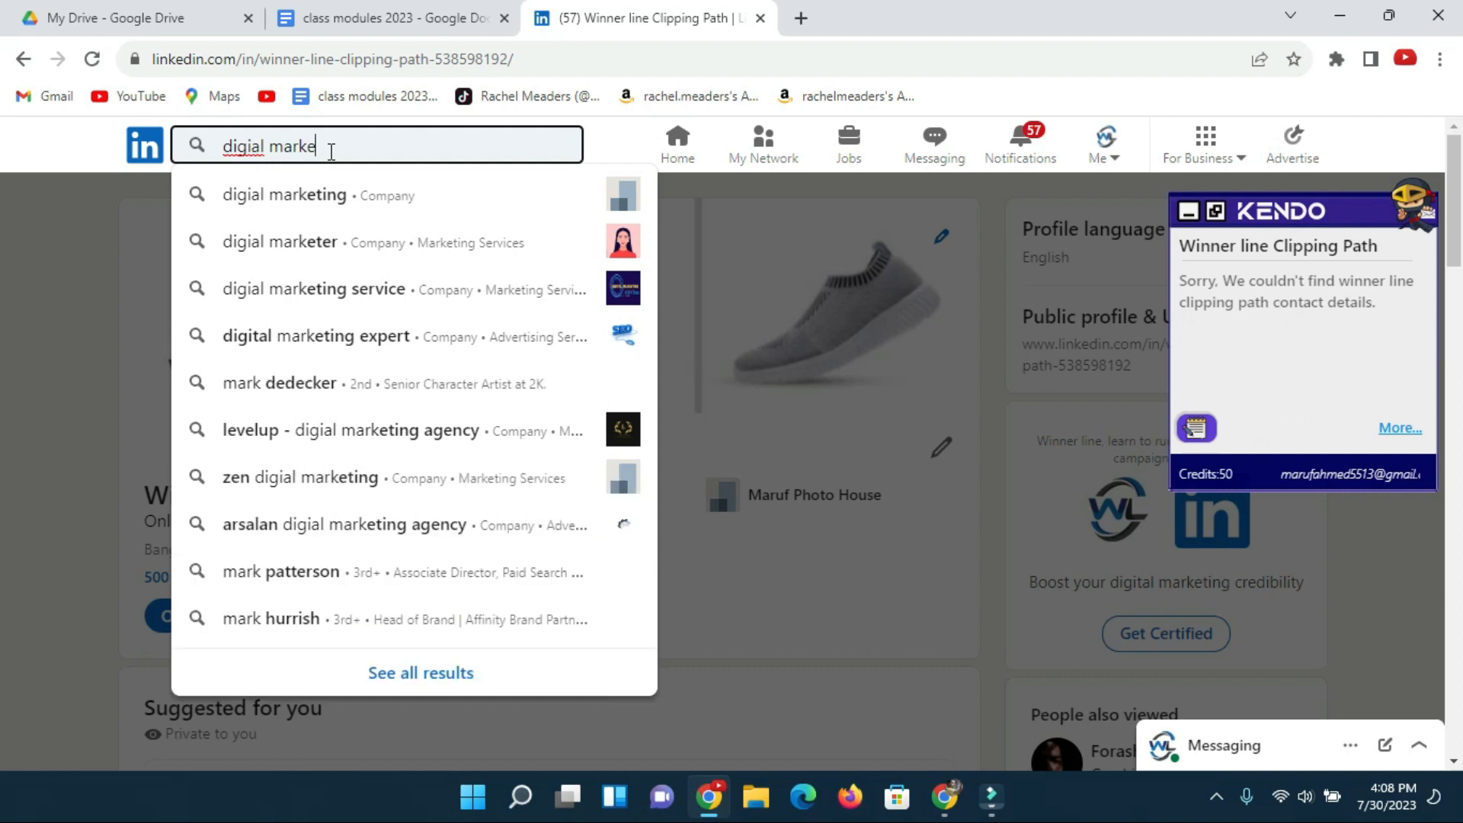
type("ting mana")
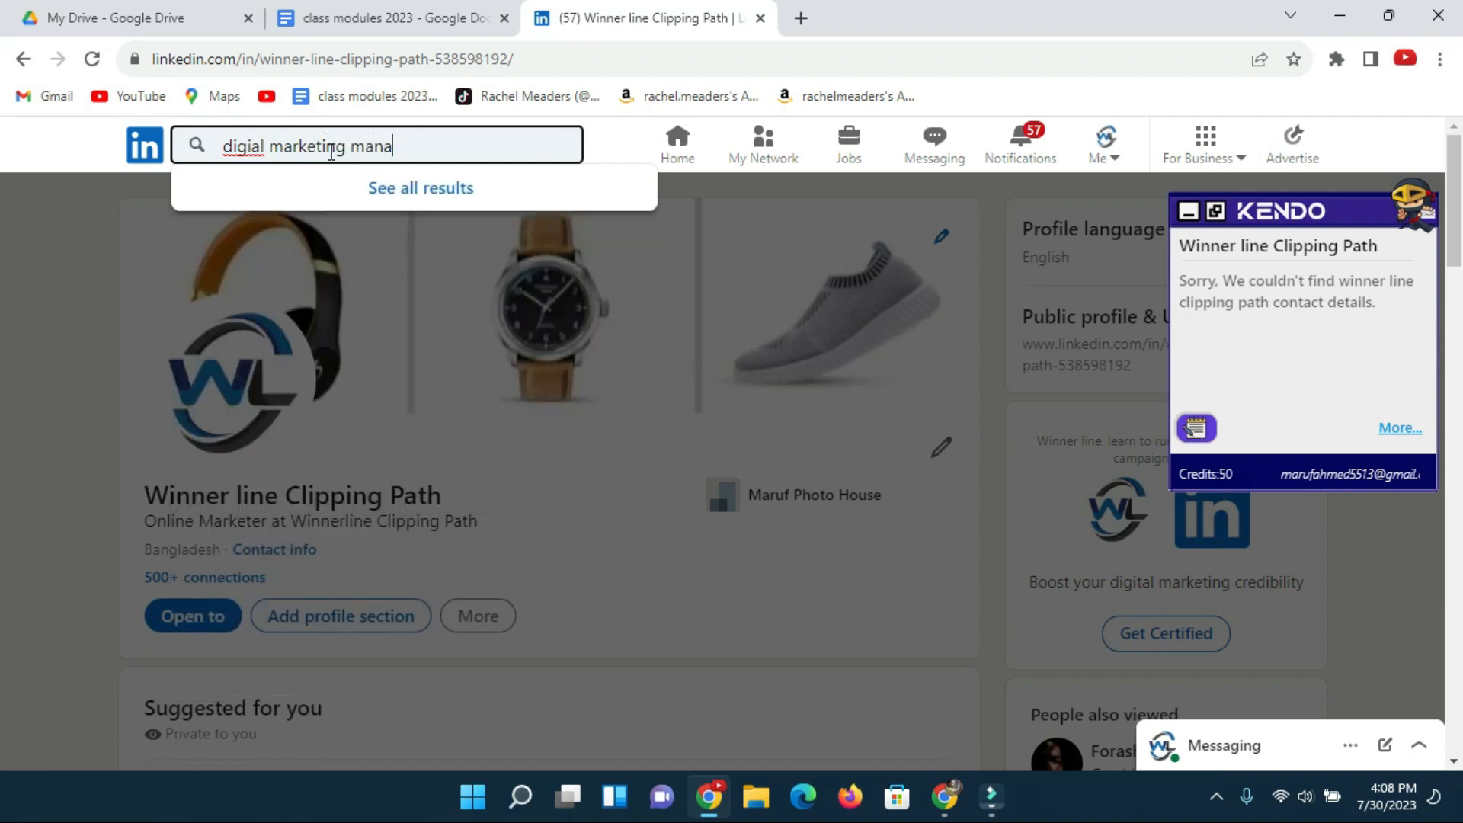
key("Return")
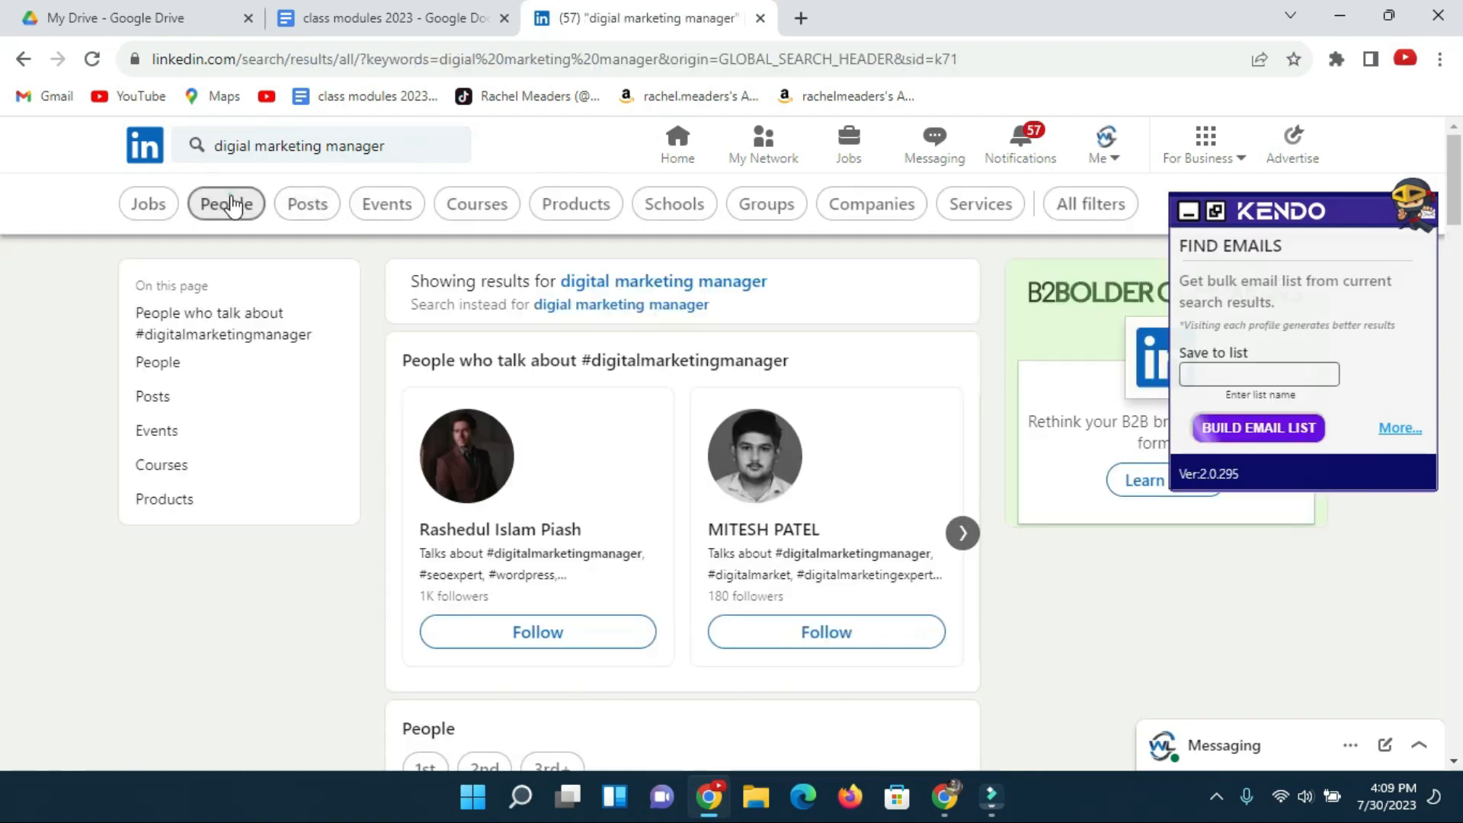
left_click(231, 202)
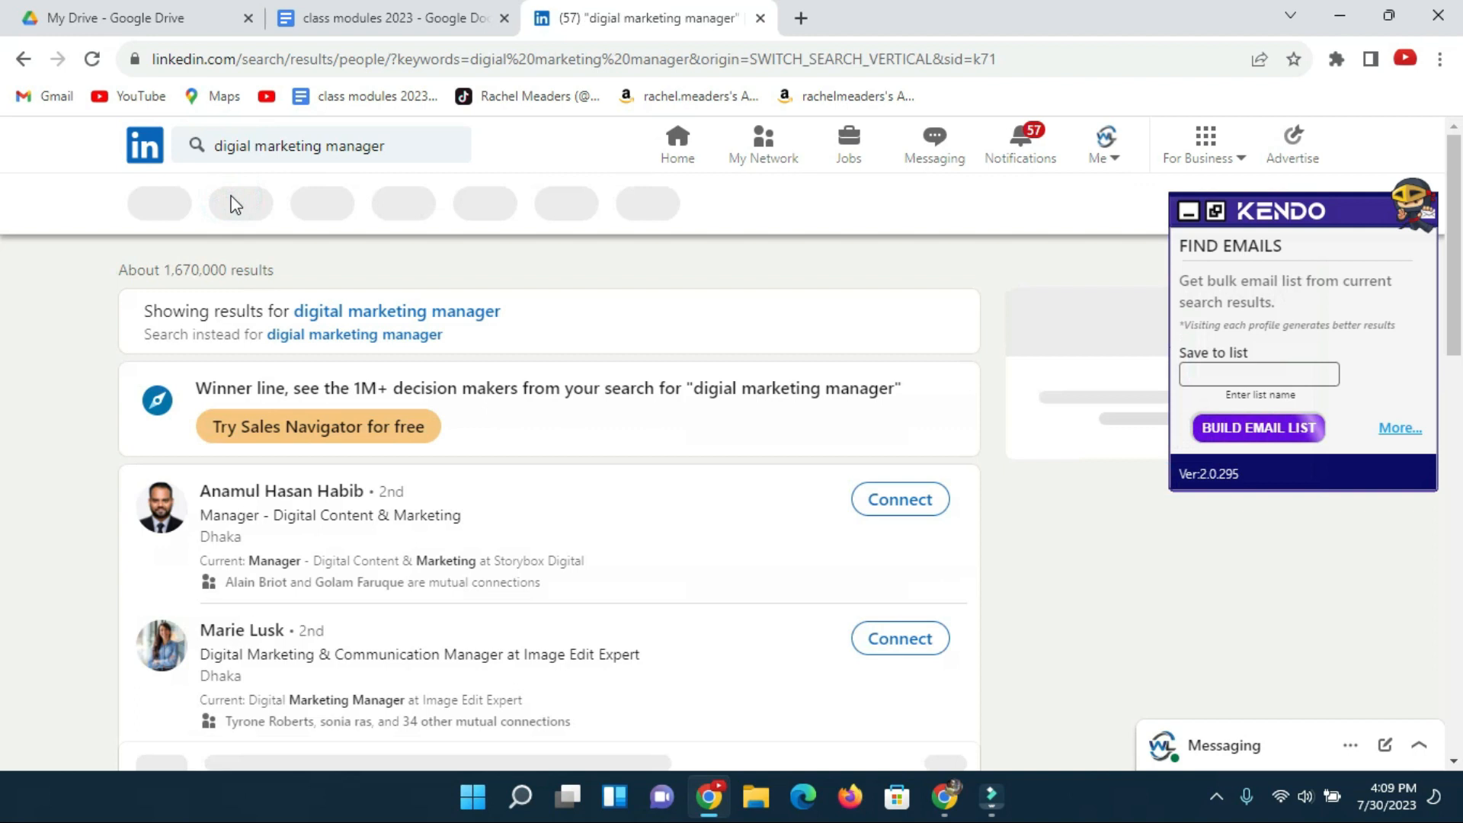
Look through the first page of people results, examining the listed names, photos and titles
scroll(467, 467, "down", 3)
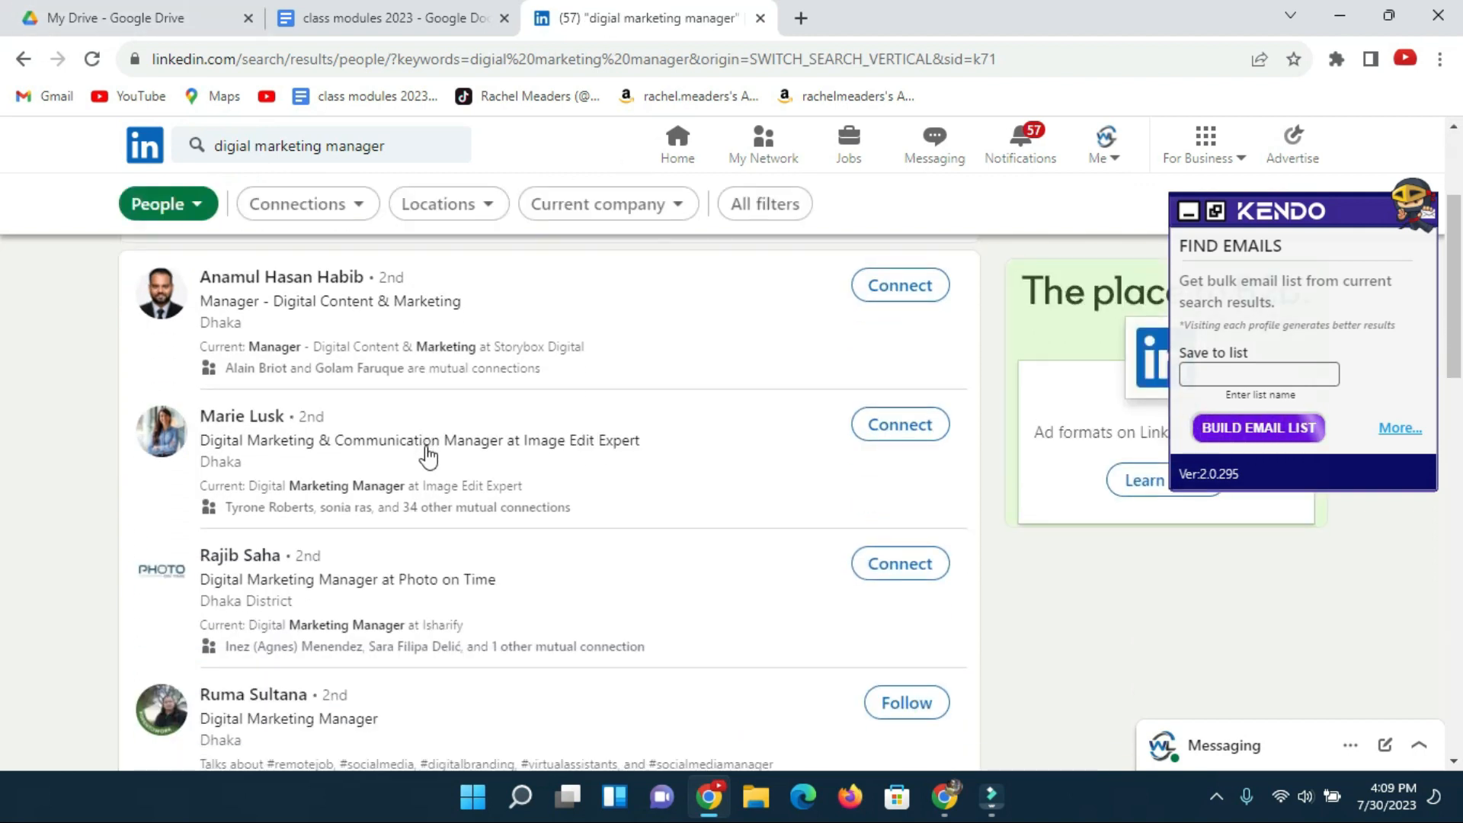
scroll(428, 454, "up", 3)
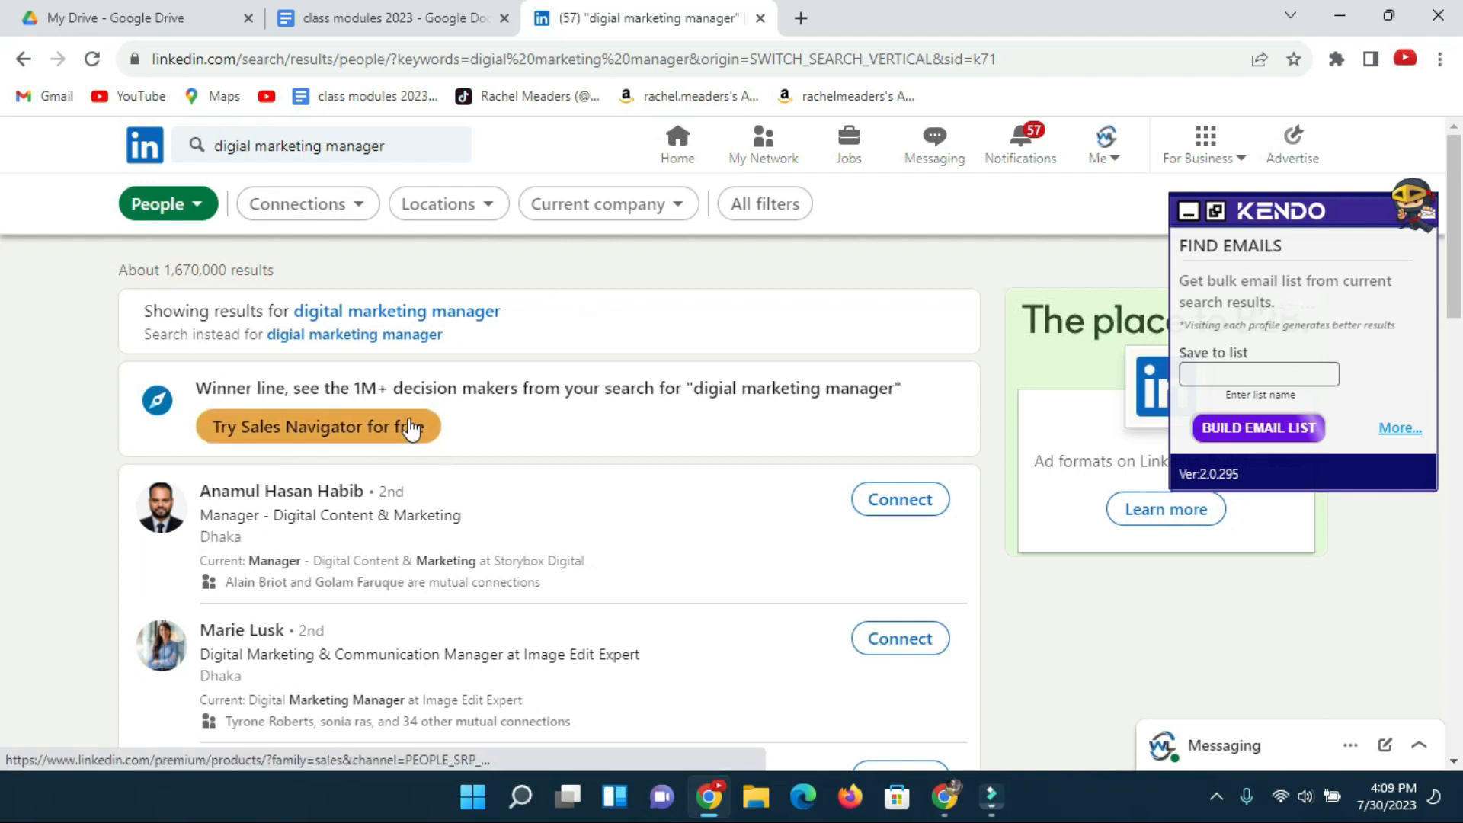
scroll(482, 411, "down", 1)
scroll(484, 409, "up", 1)
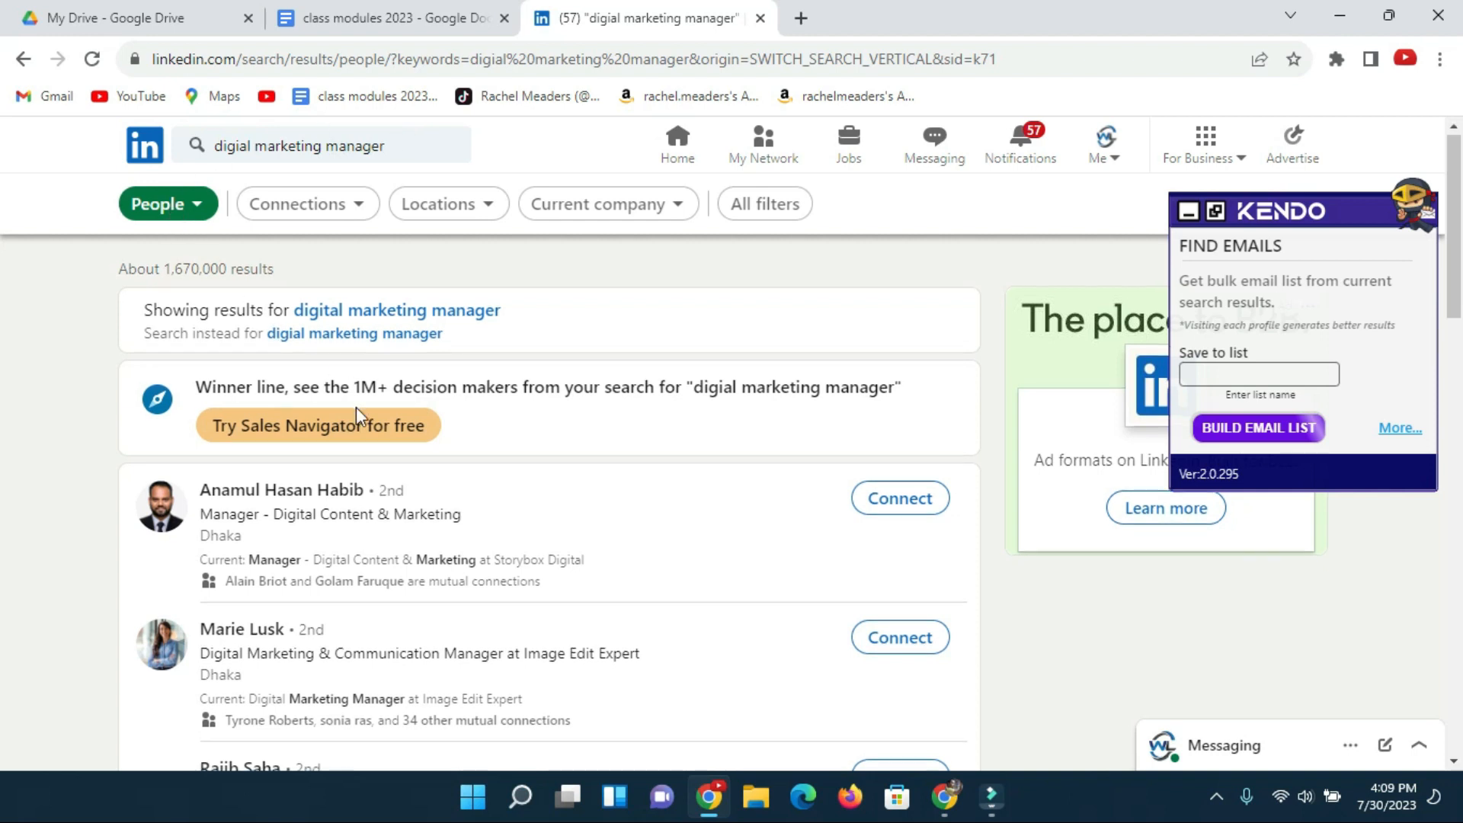
scroll(355, 407, "down", 7)
scroll(355, 406, "down", 6)
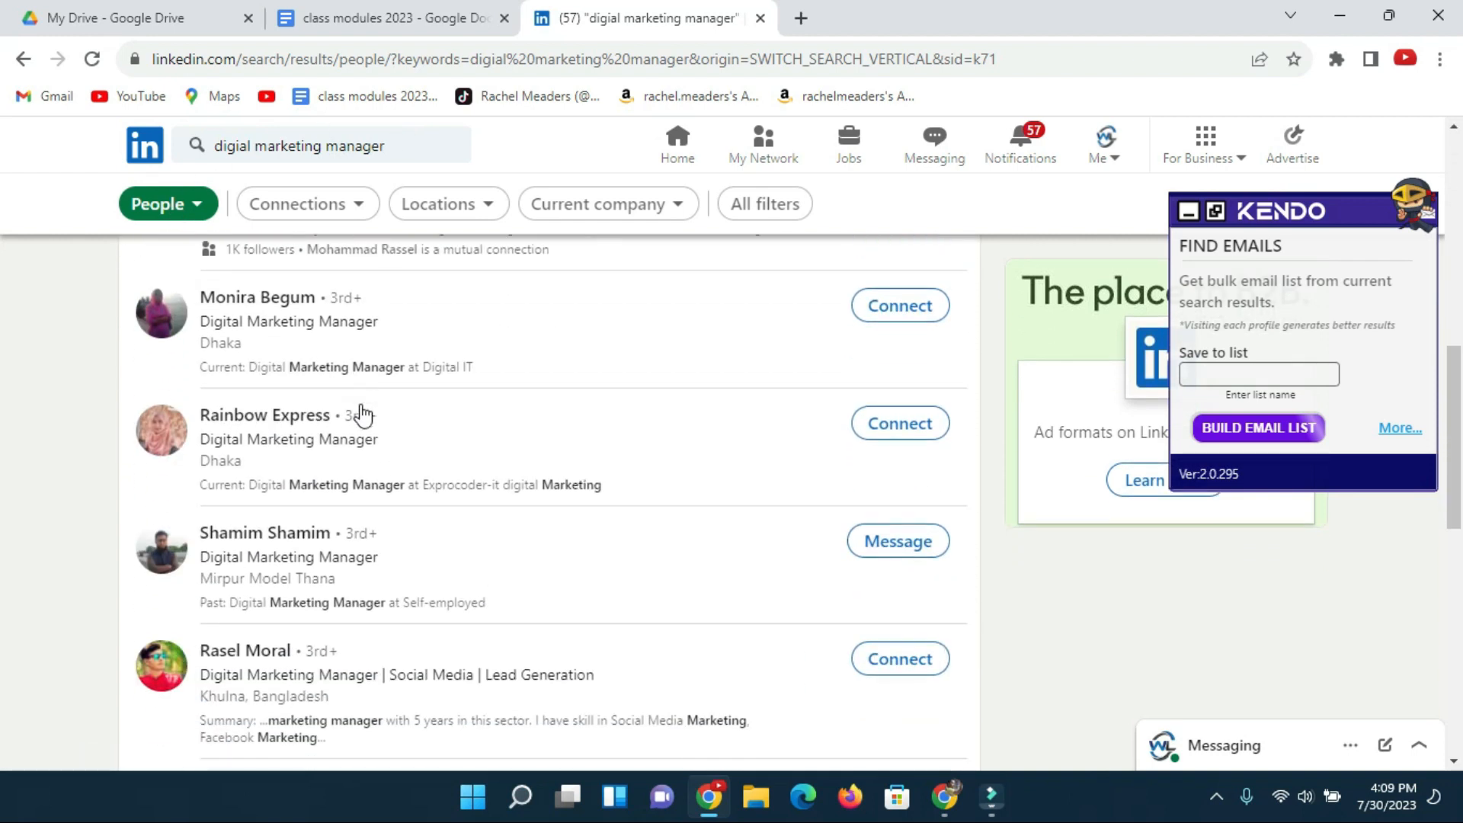
scroll(374, 408, "down", 3)
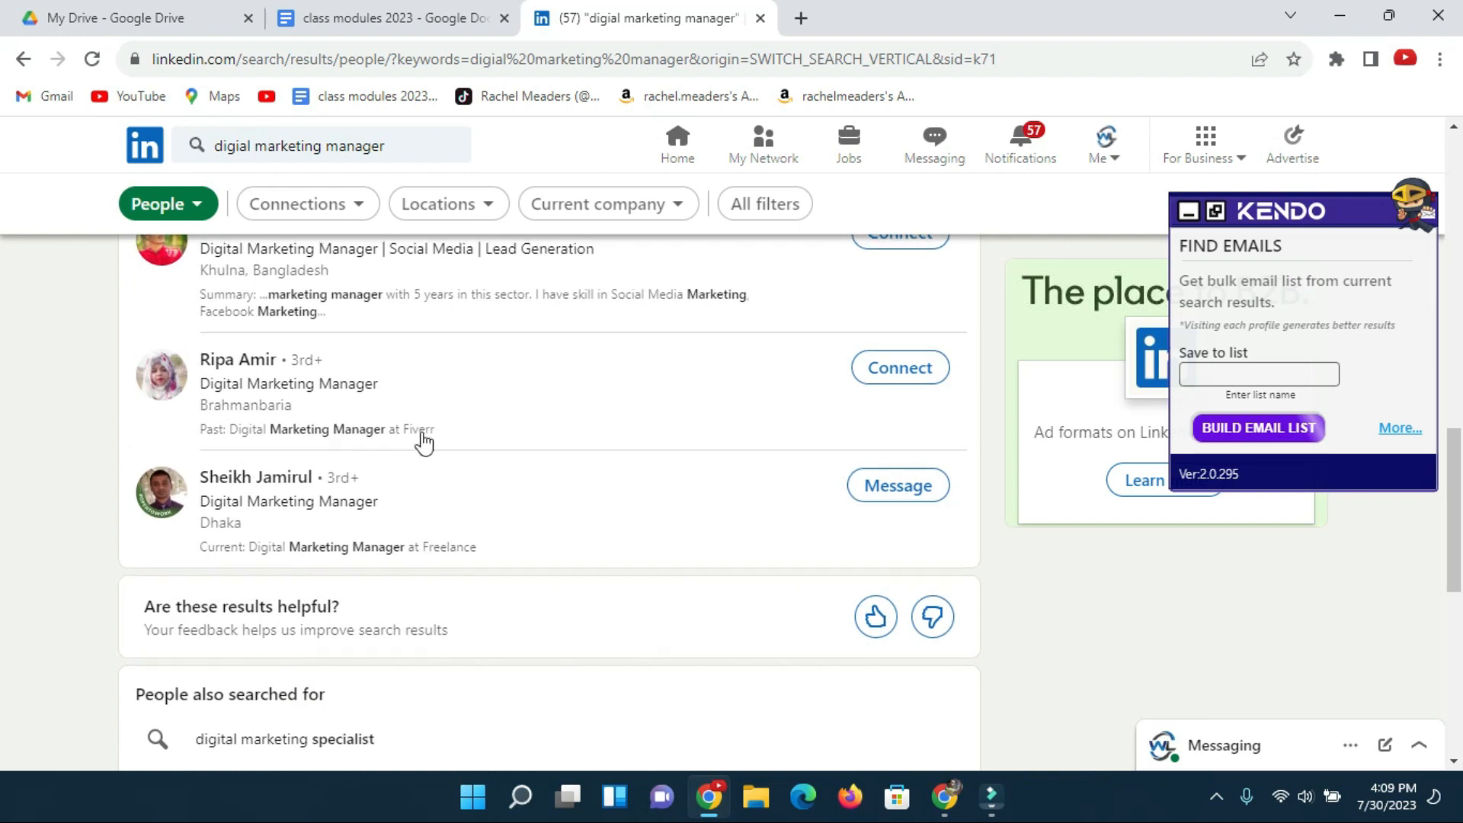
scroll(418, 441, "up", 12)
scroll(287, 340, "up", 4)
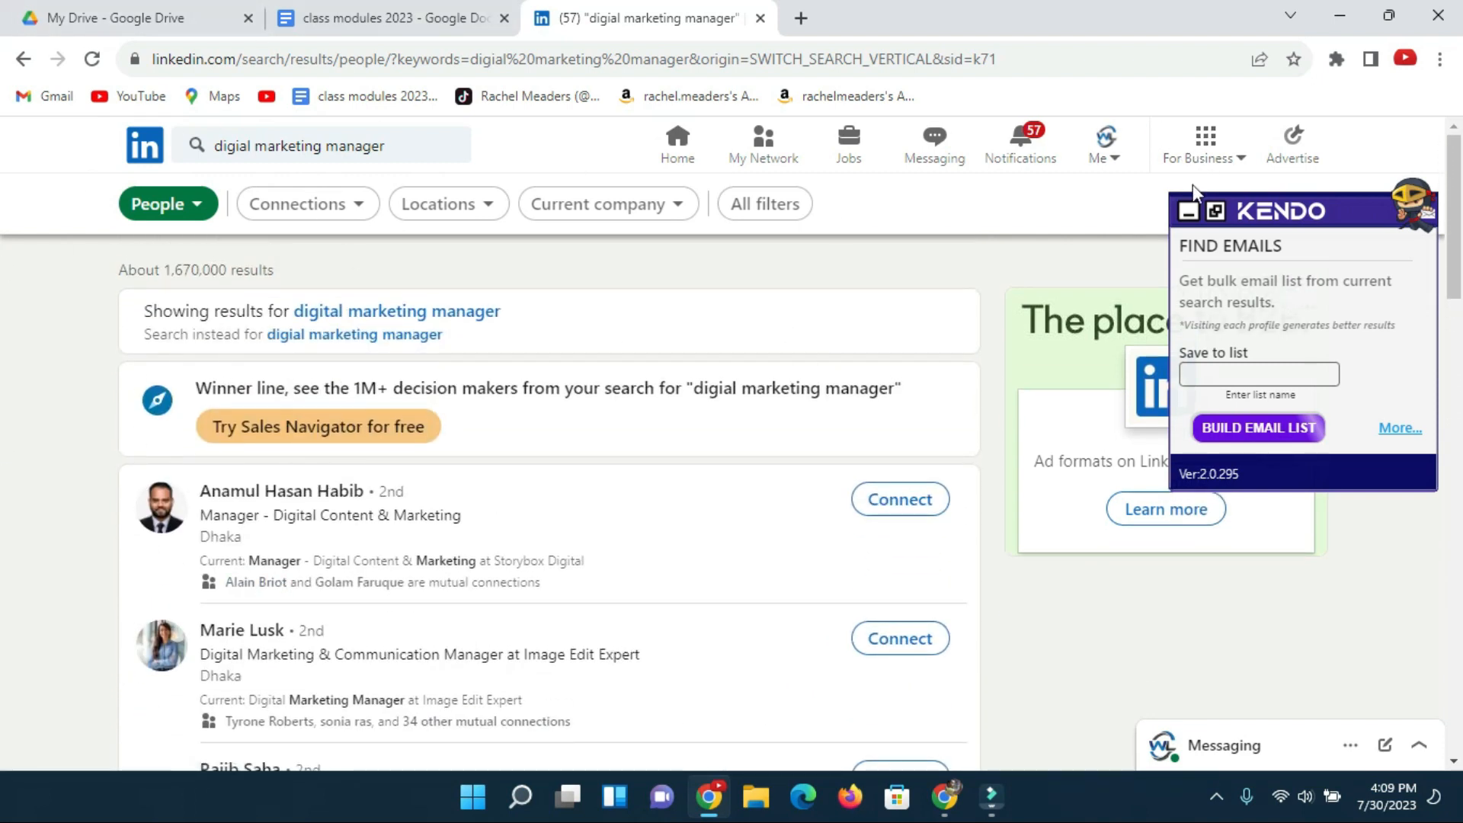
Minimize the Kendo overlay and filter the people results to the United States location
left_click(1198, 215)
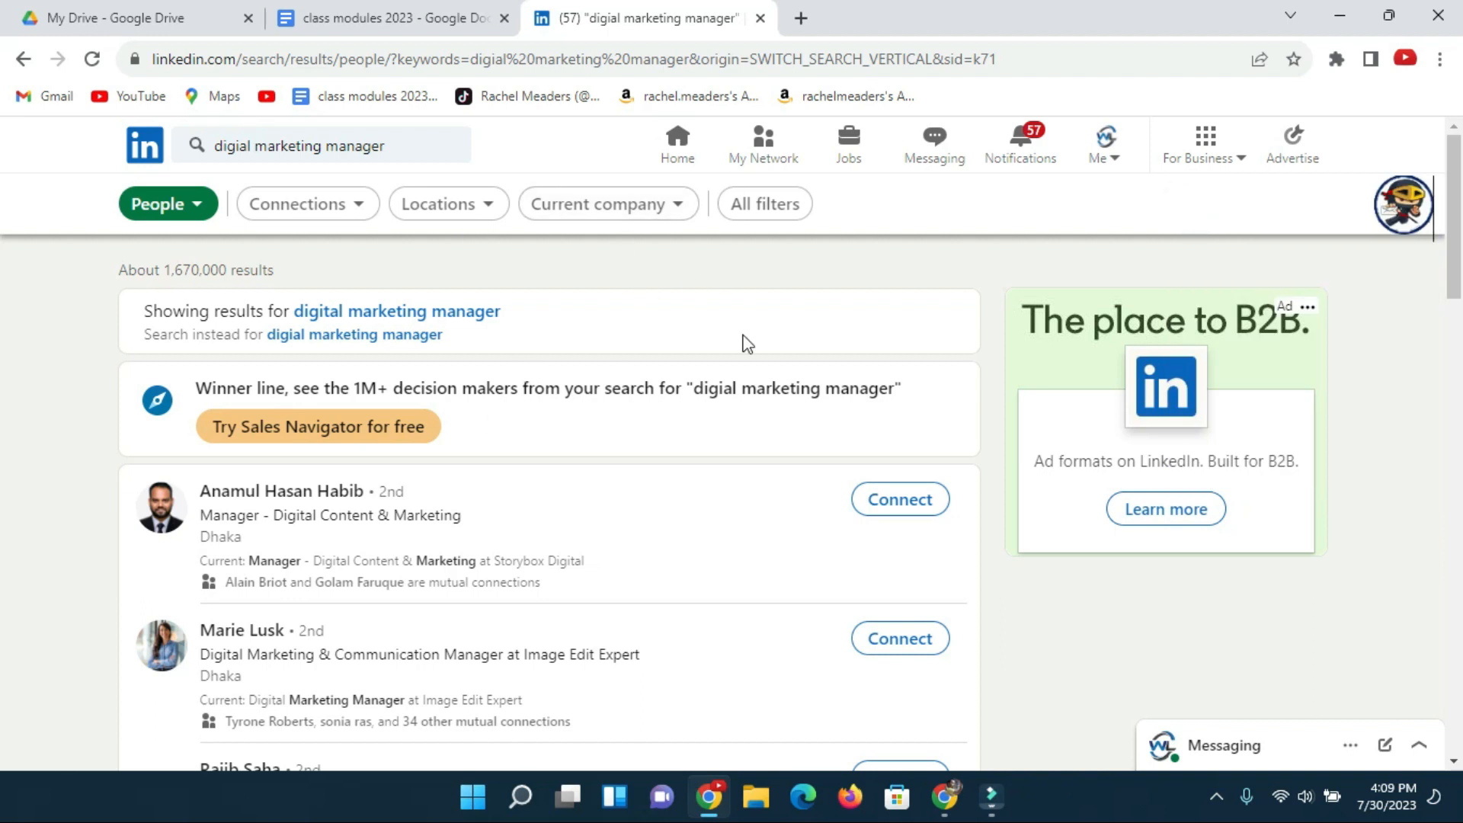
left_click(784, 204)
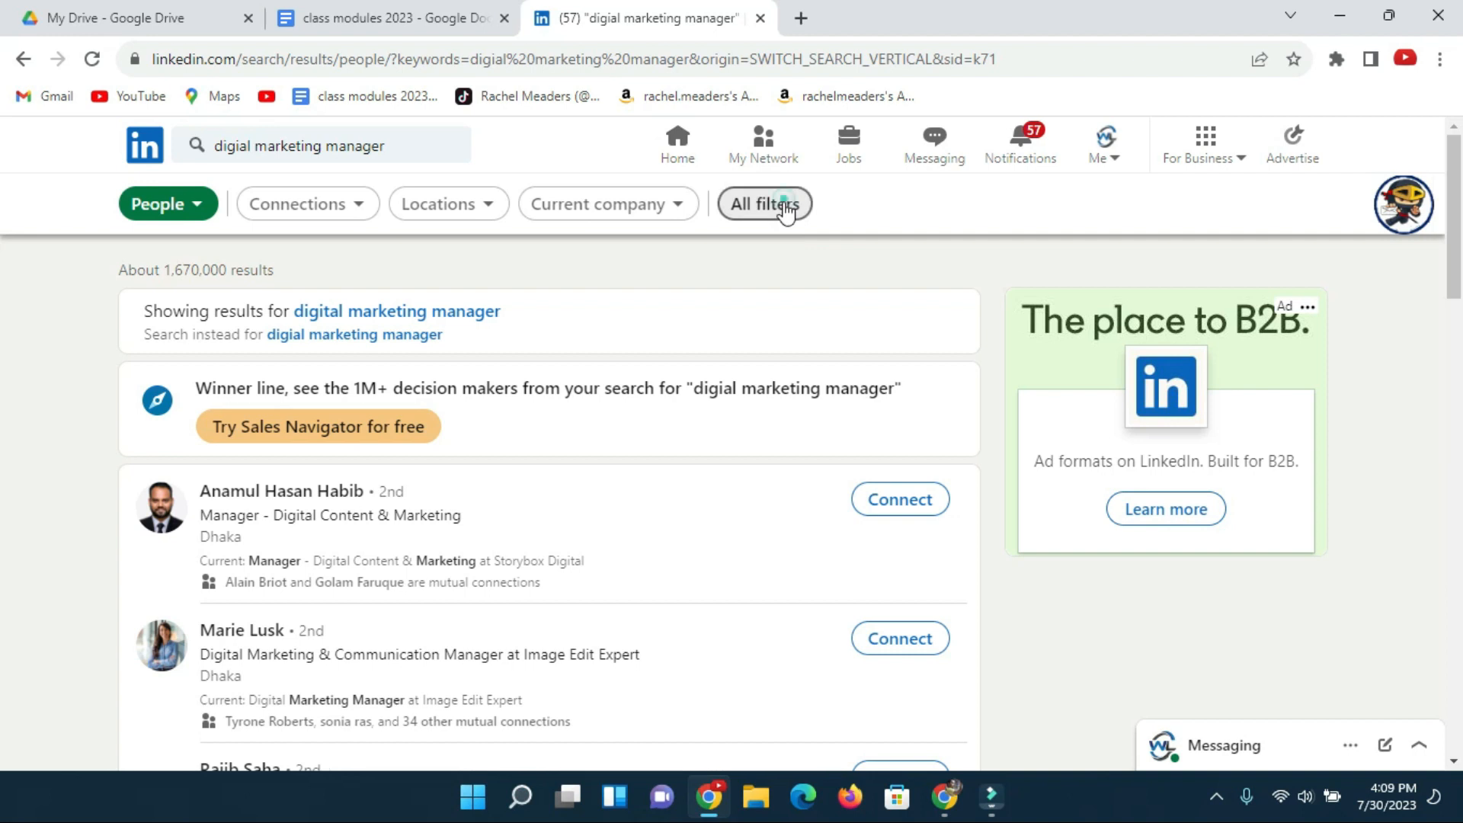
scroll(1196, 427, "down", 4)
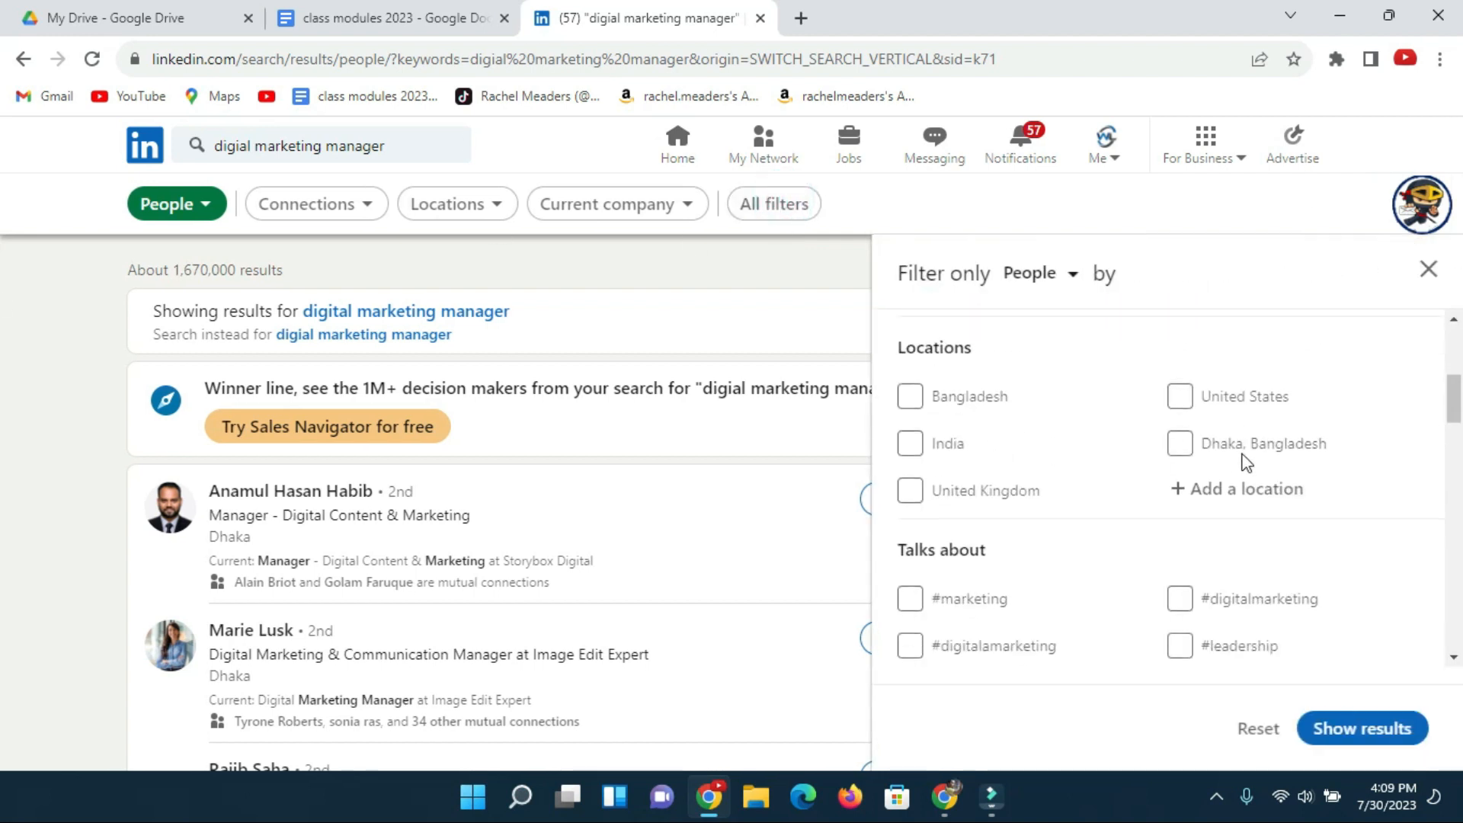
scroll(1244, 461, "down", 1)
left_click(1181, 328)
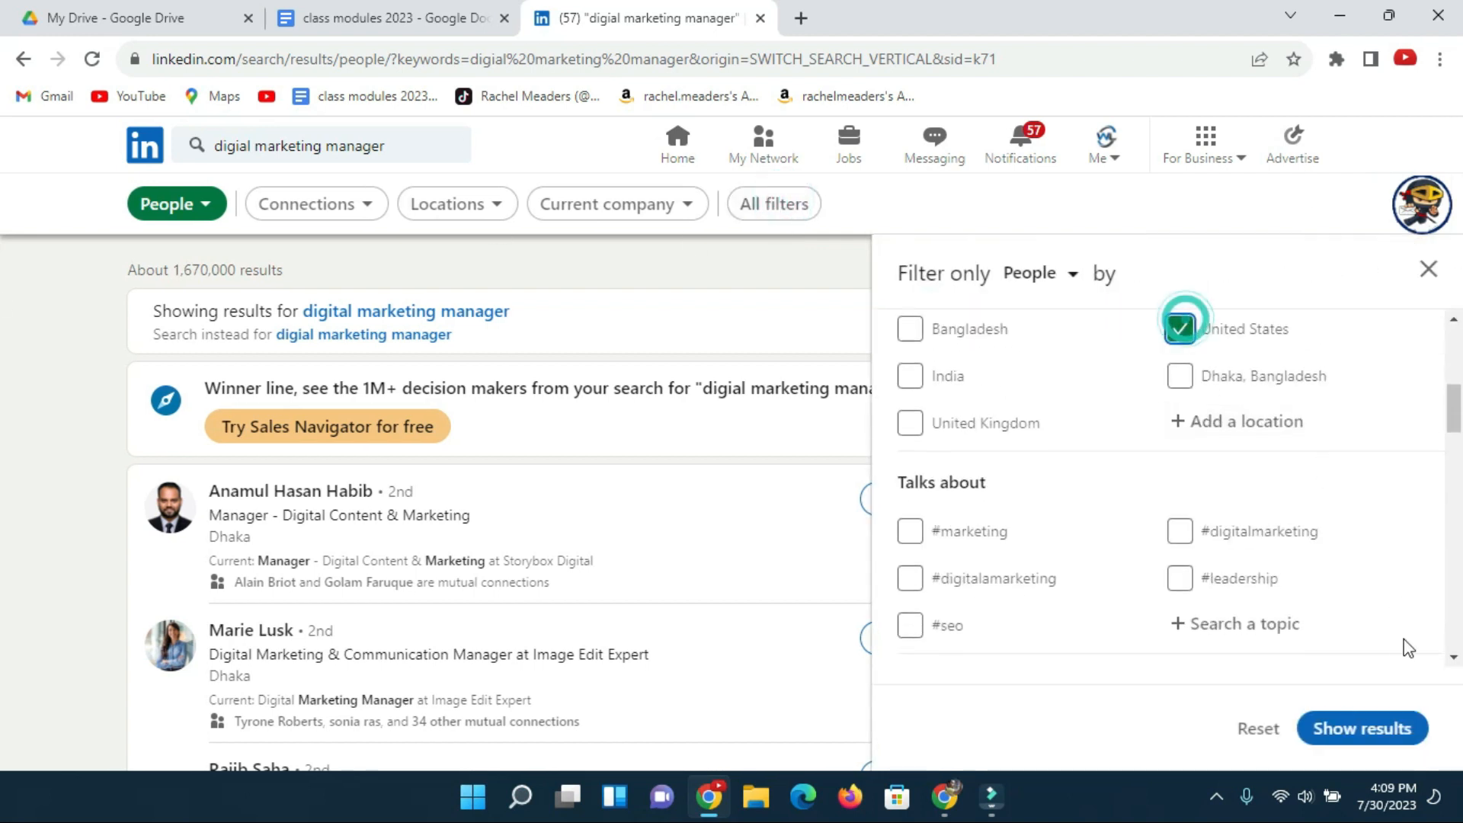
left_click(1358, 730)
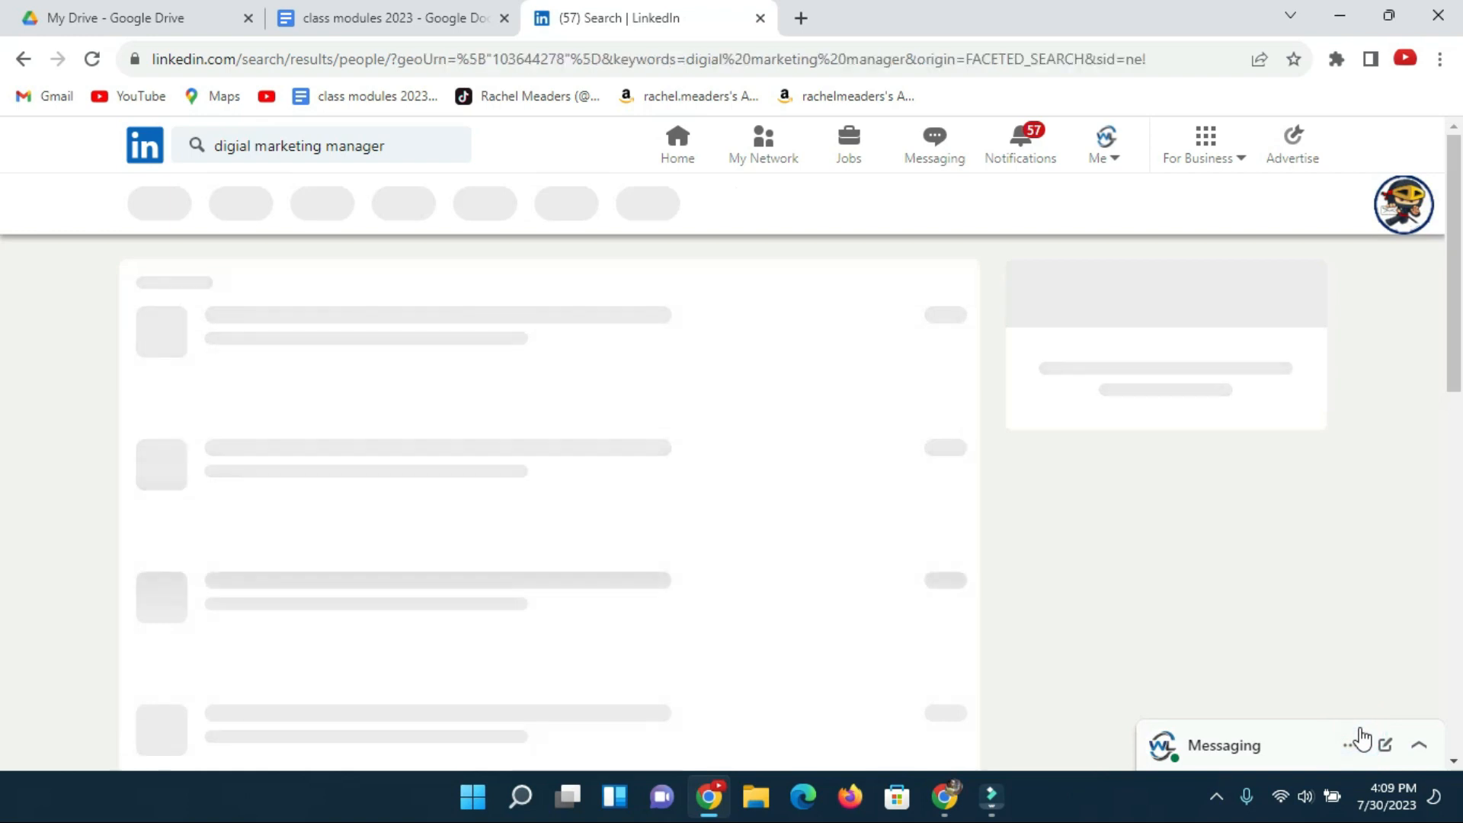
Open the profiles of the Laird Connectivity and Zen Solutions digital marketing managers in separate new tabs and view both
scroll(436, 473, "down", 1)
scroll(318, 411, "down", 3)
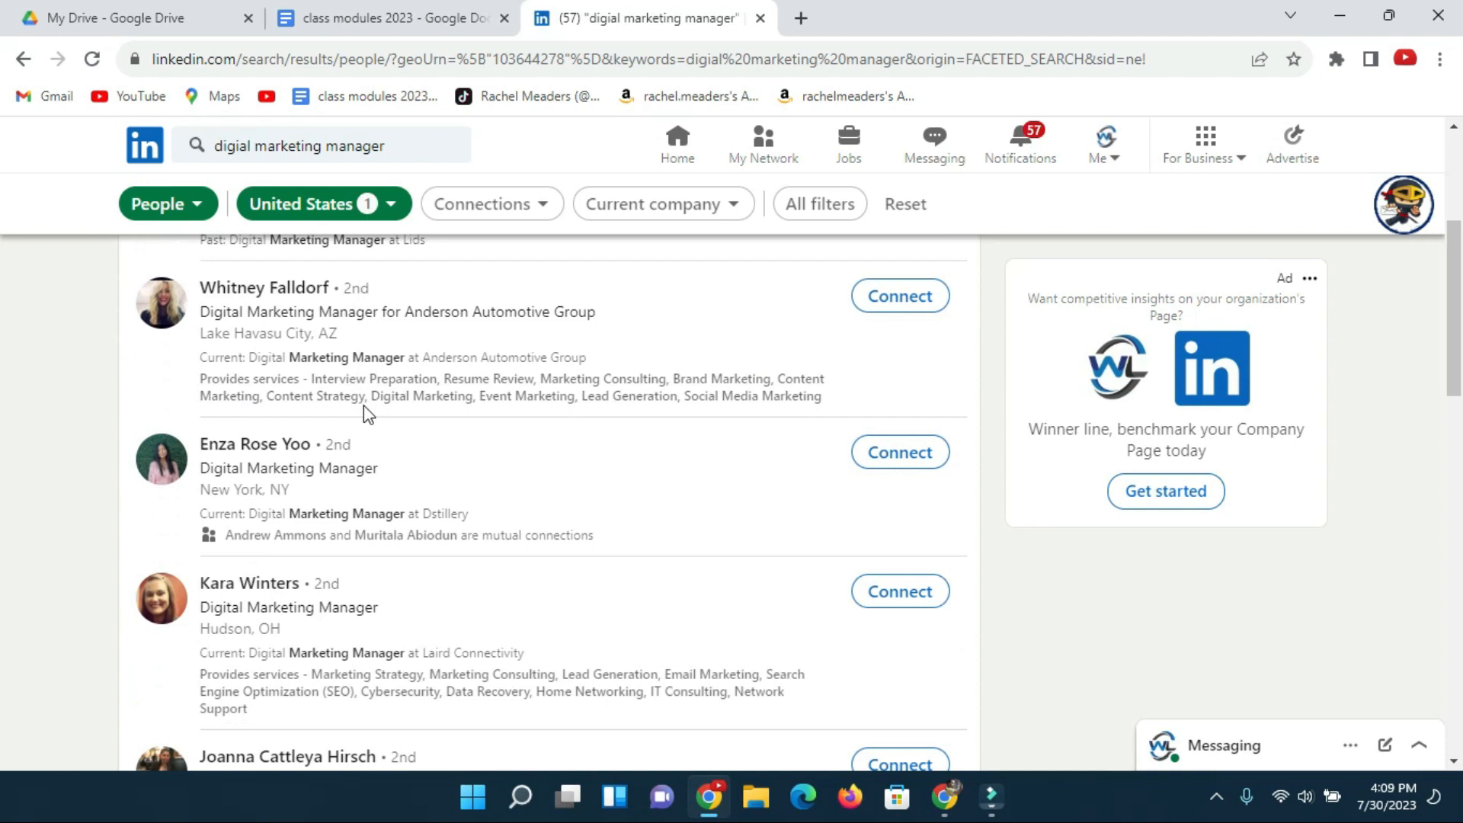
scroll(438, 392, "down", 2)
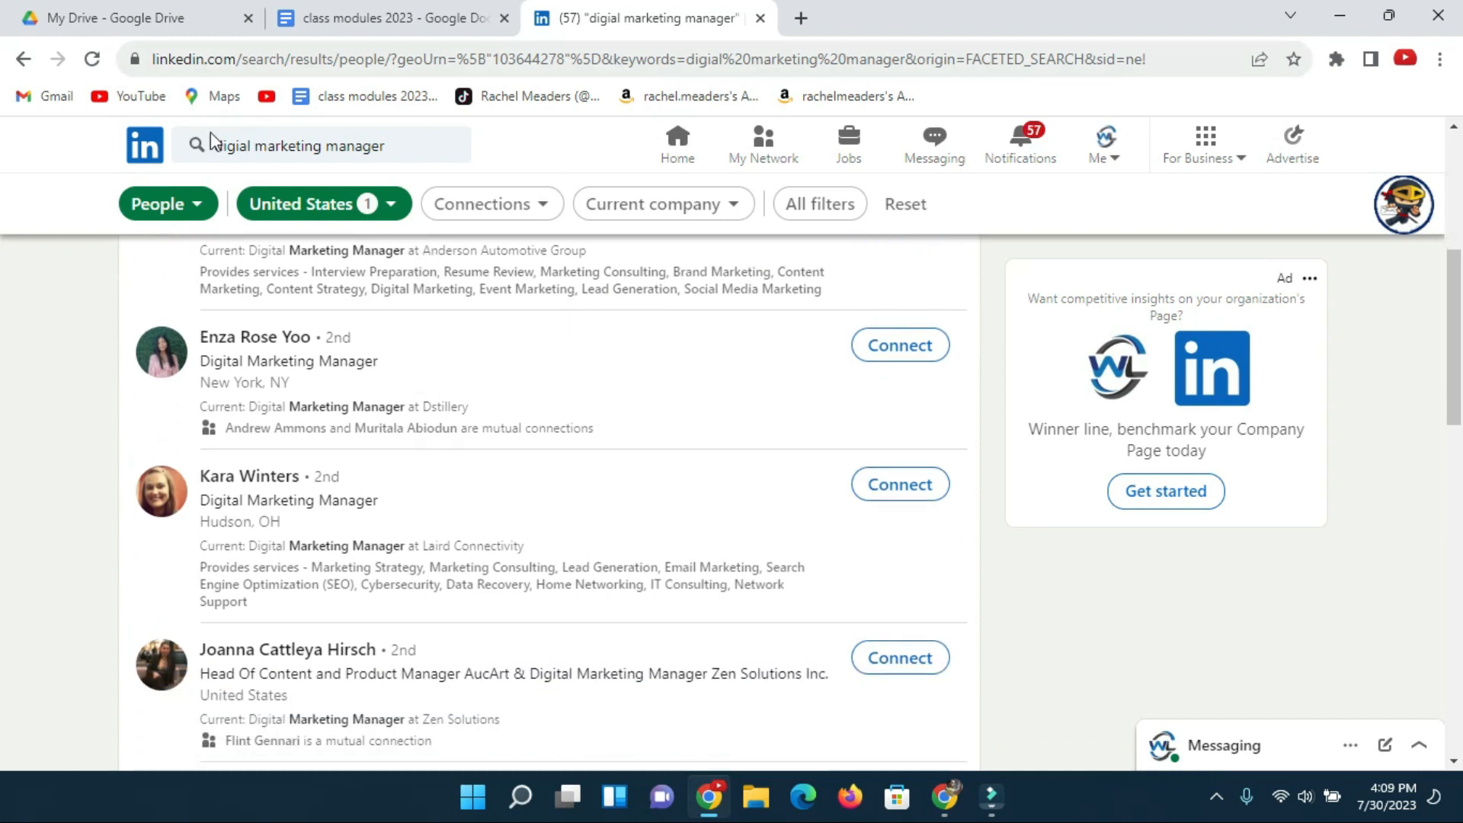
middle_click(252, 479)
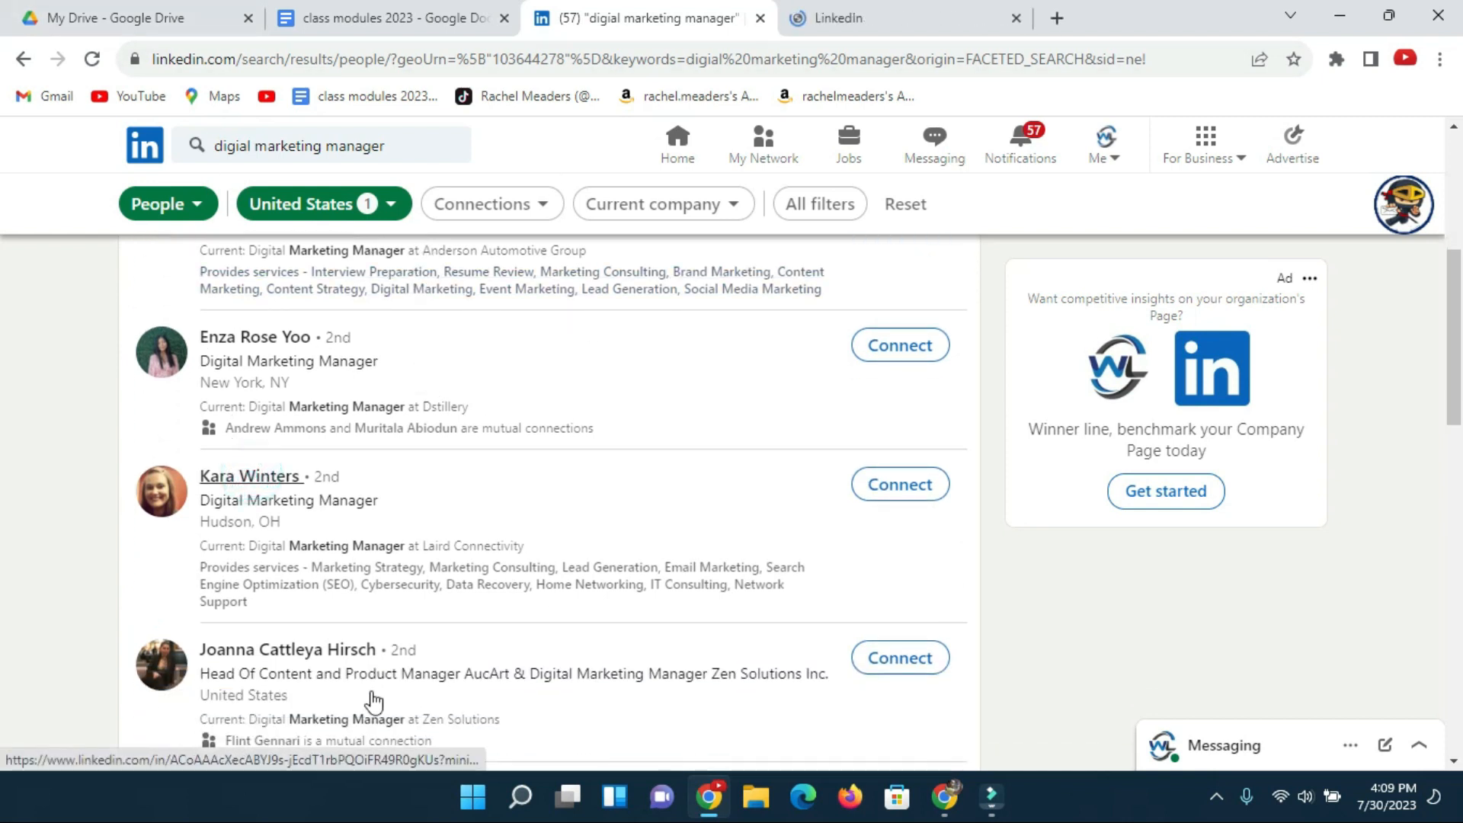
middle_click(315, 646)
left_click(785, 19)
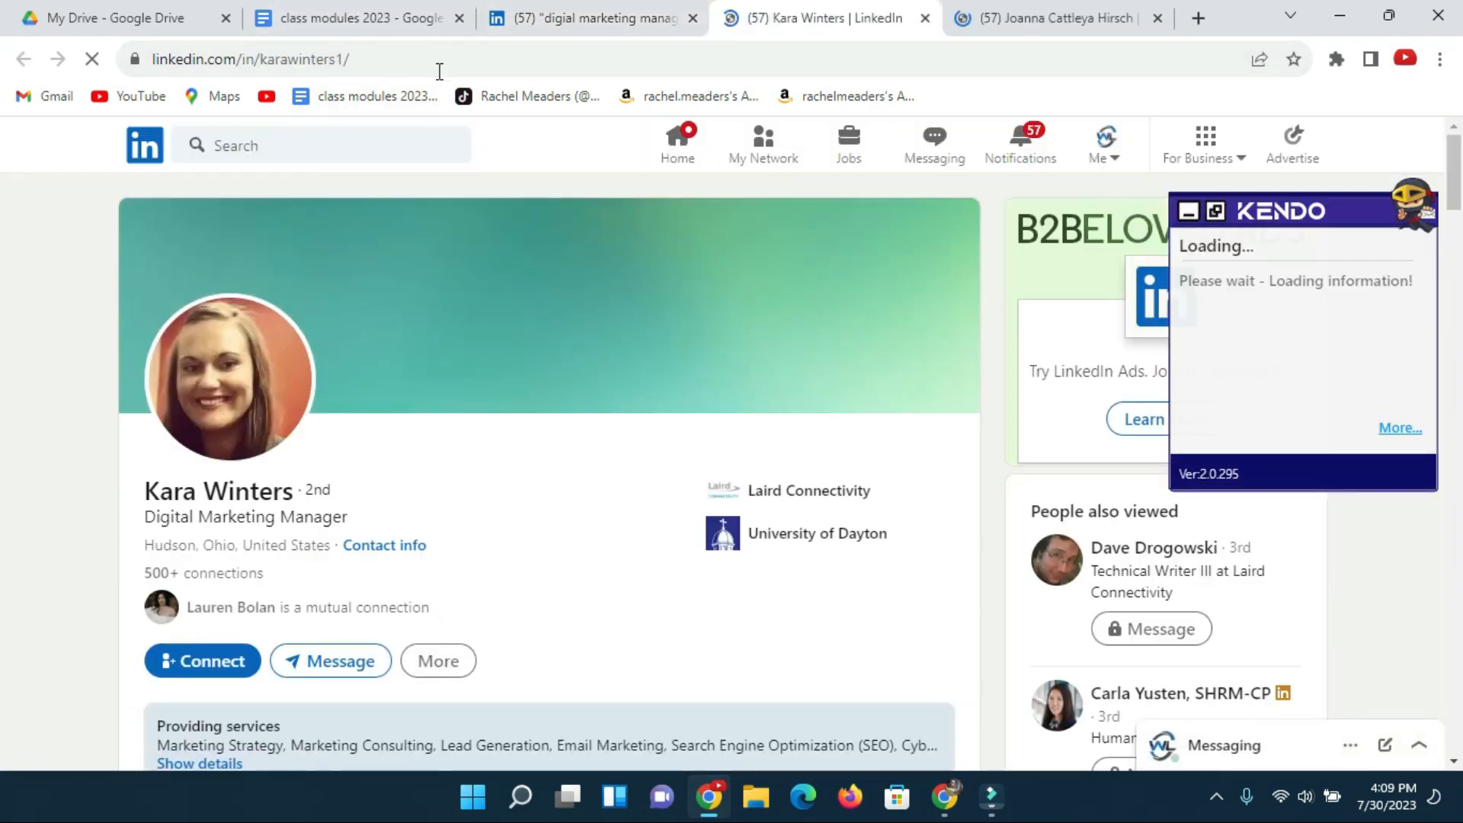
left_click(998, 22)
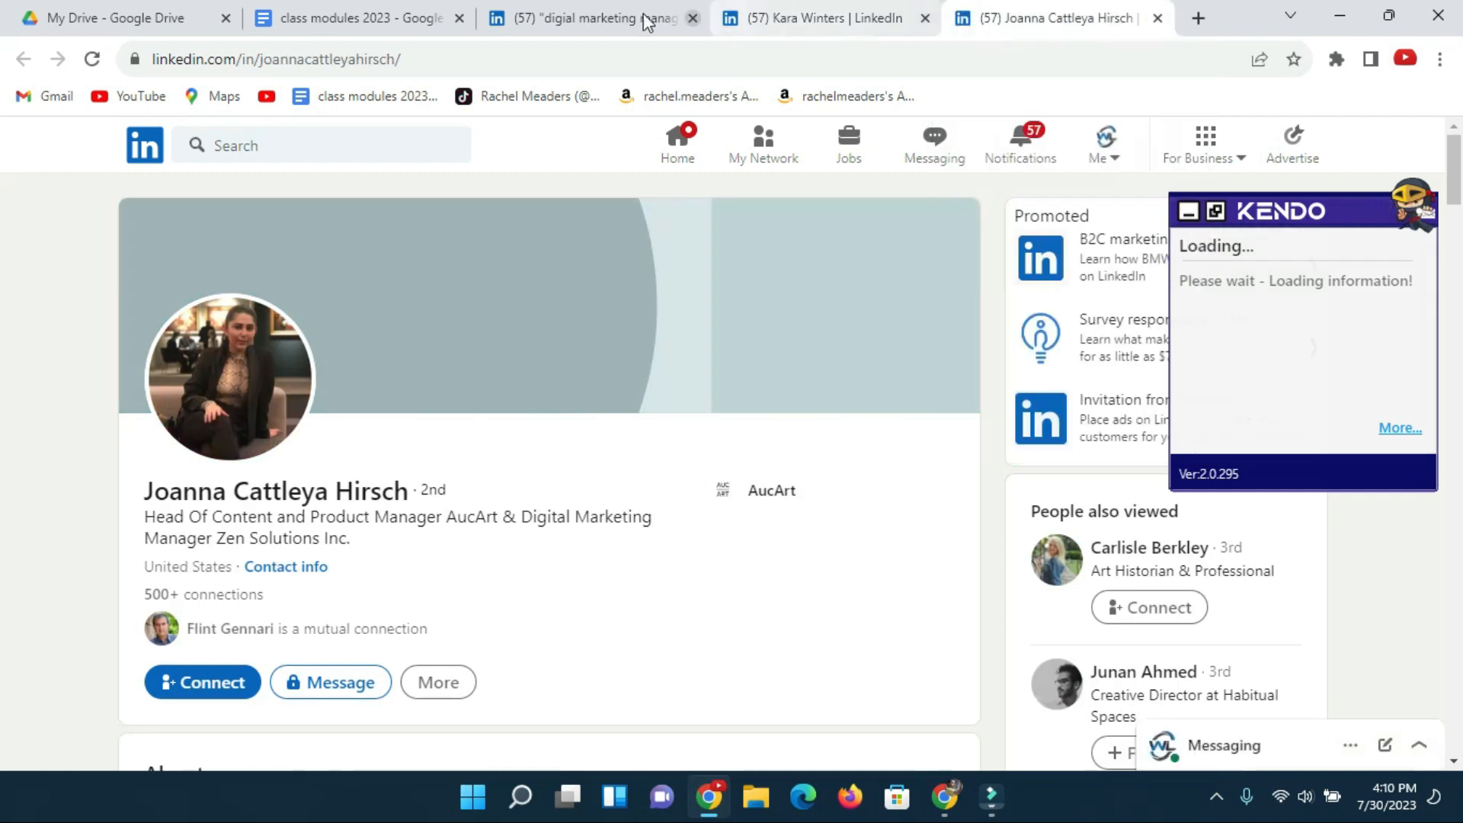
From the search results, open the ReadersMagnet and Bradley Chevrolet marketing managers' profiles in new tabs and view the ReadersMagnet one
left_click(572, 23)
scroll(239, 483, "down", 4)
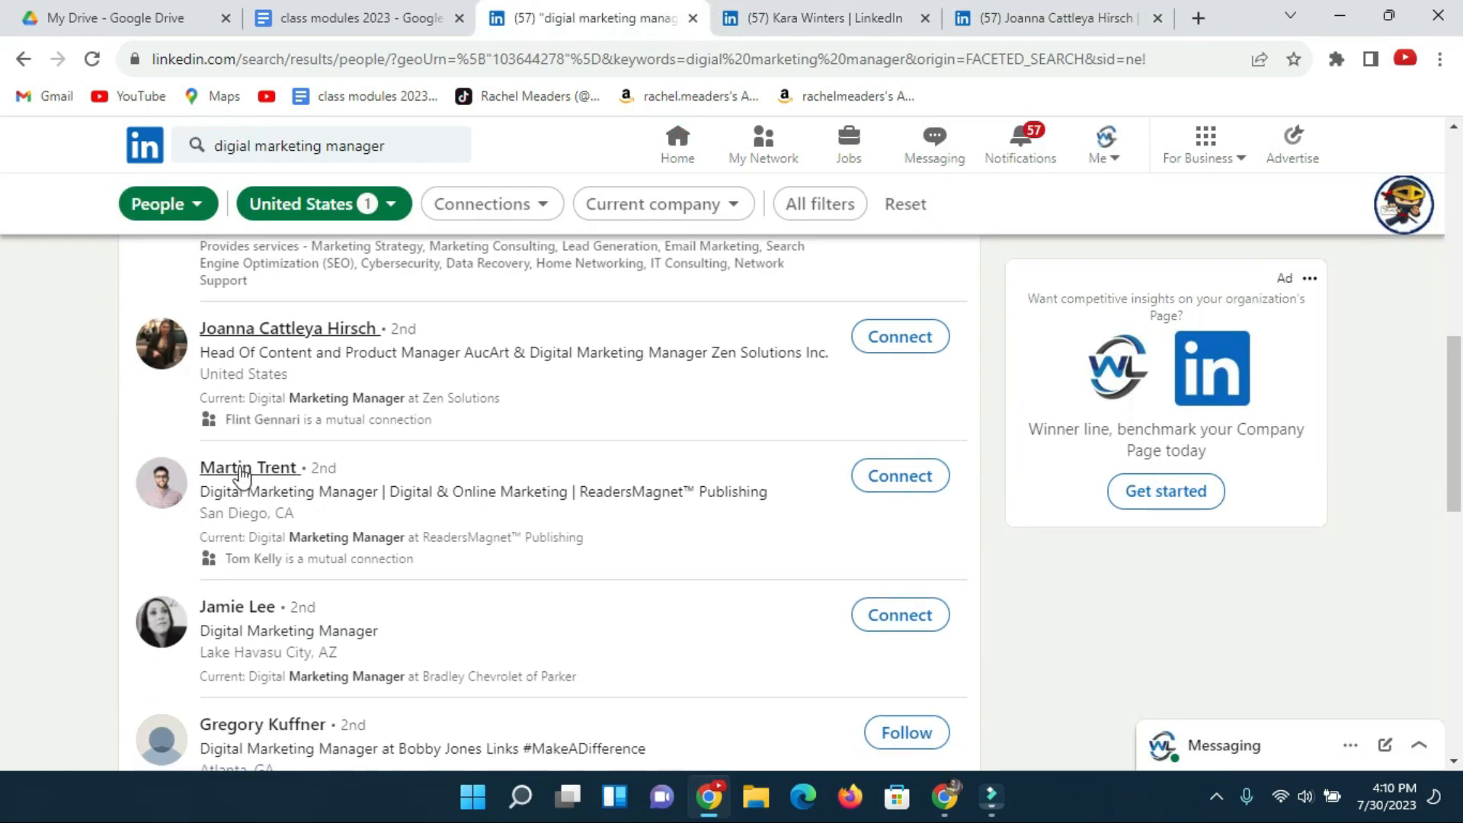
left_click(238, 467, "ctrl")
left_click(236, 607, "ctrl")
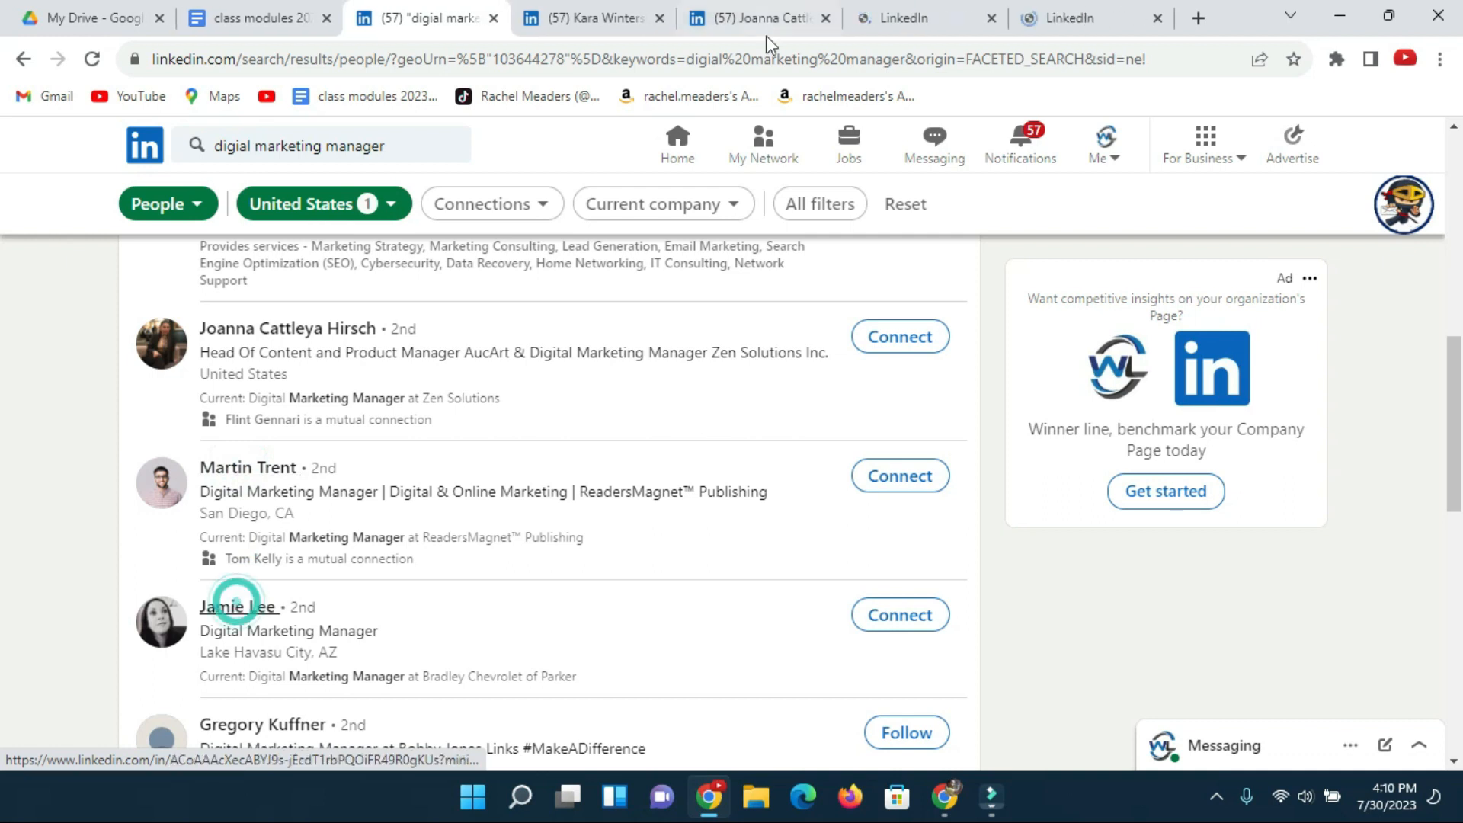
left_click(890, 21)
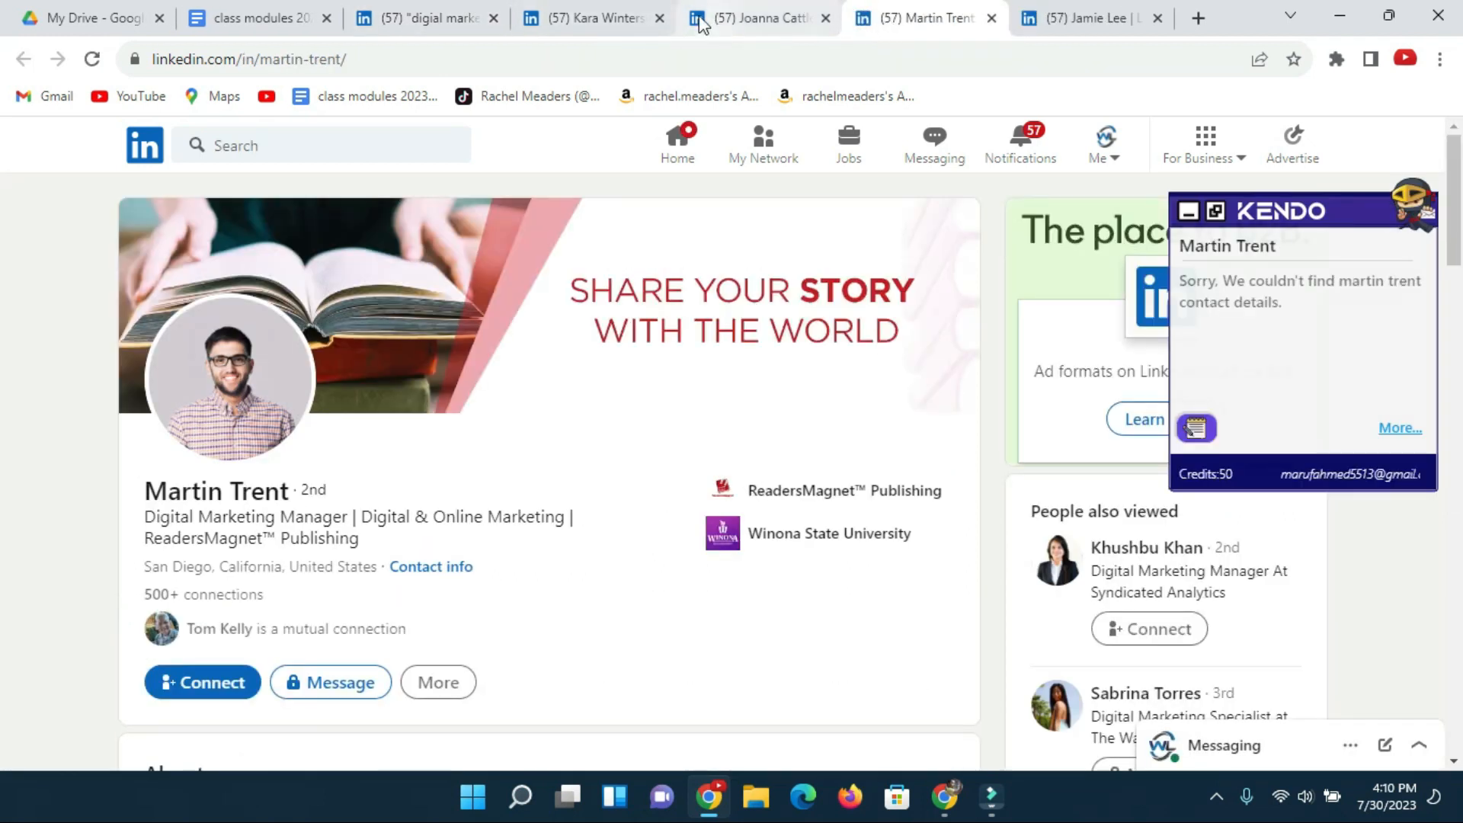
Review the four opened digital marketing manager profiles in turn, comparing their names, pictures and headlines
left_click(607, 22)
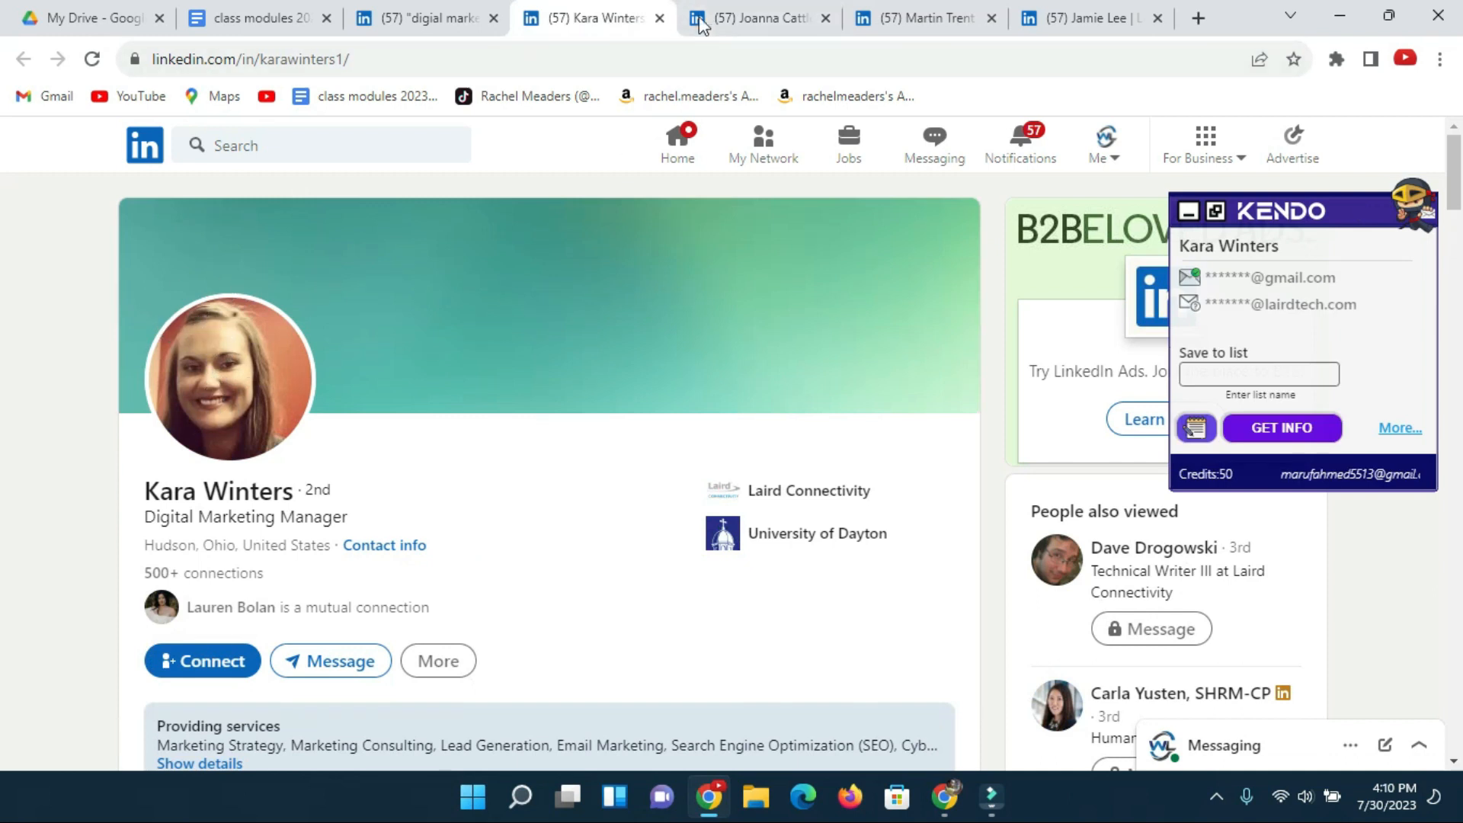
left_click(743, 18)
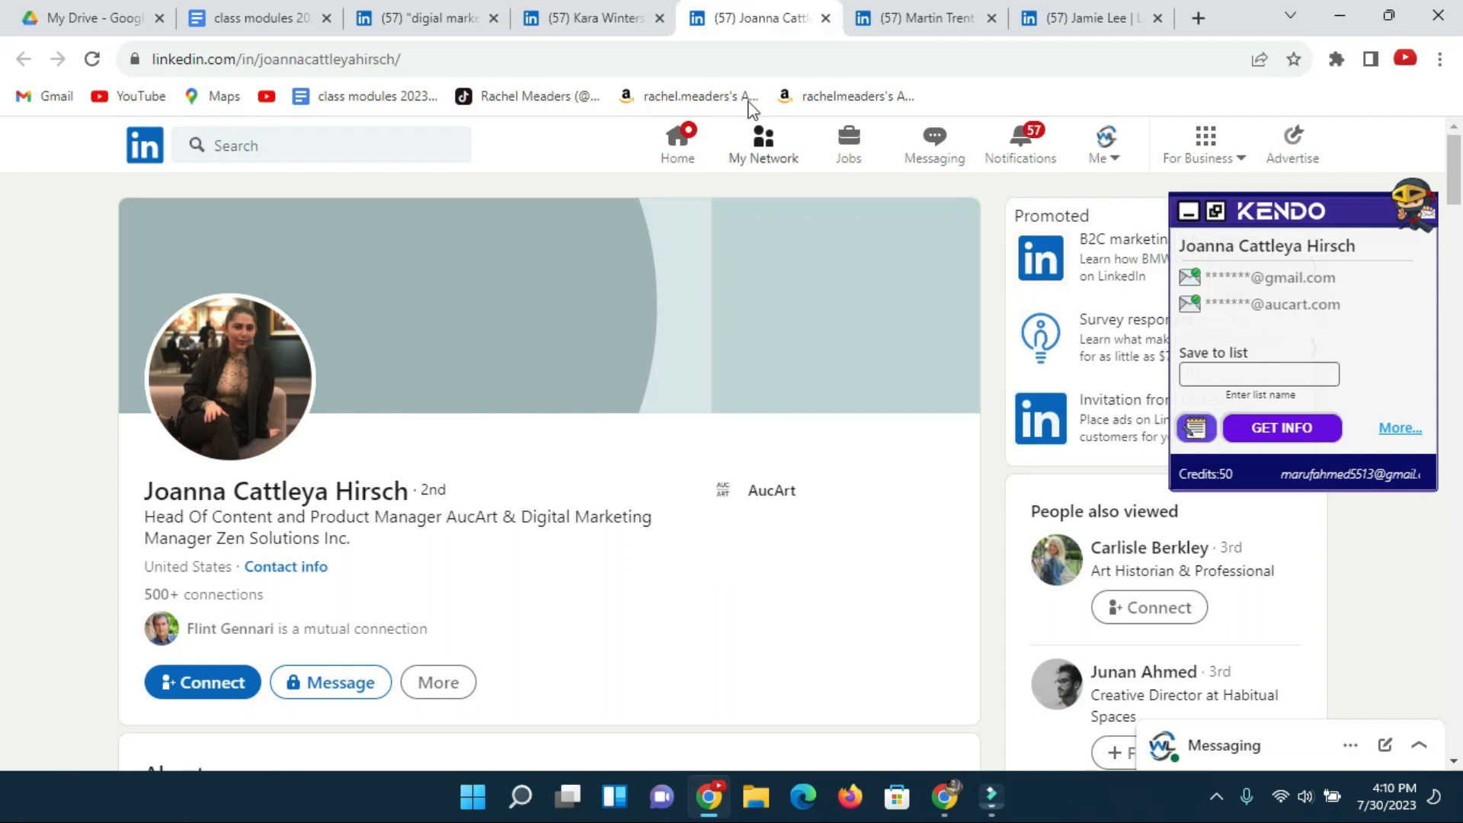
left_click(869, 16)
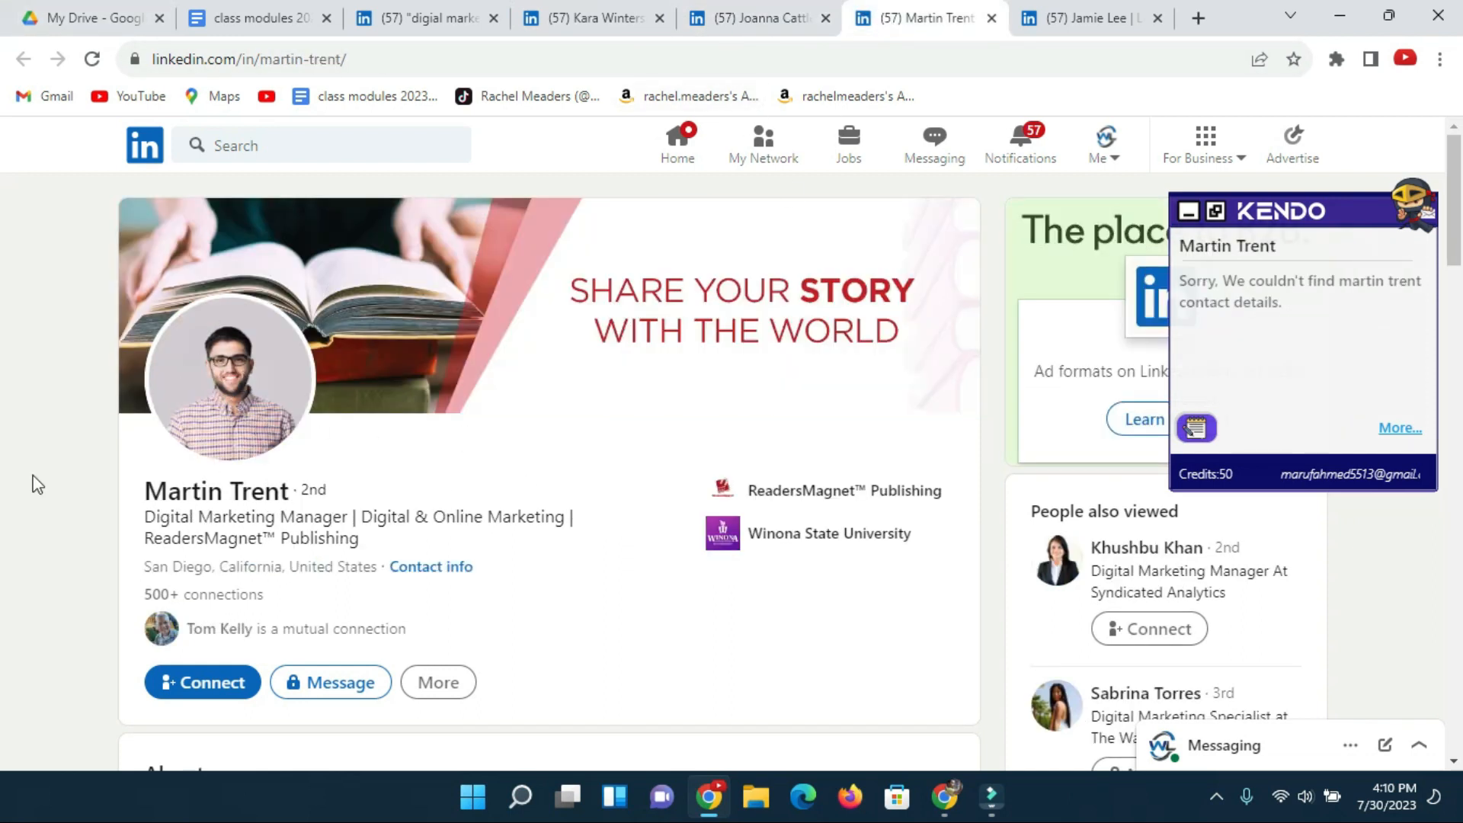
left_click(1045, 26)
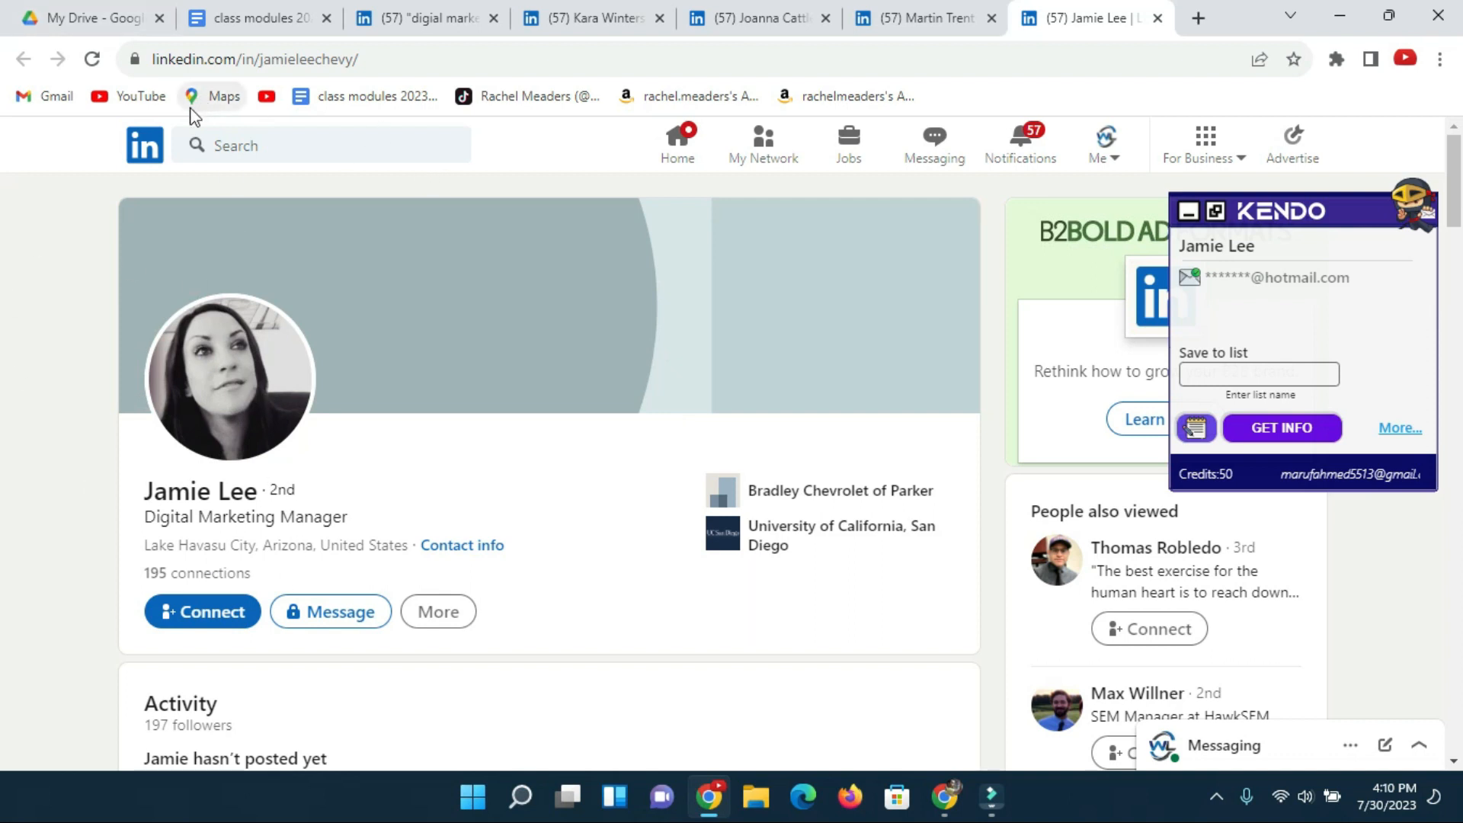
Go to the LinkedIn home feed, then switch to the incognito browser window showing the "digital marketing manager" people results
left_click(685, 146)
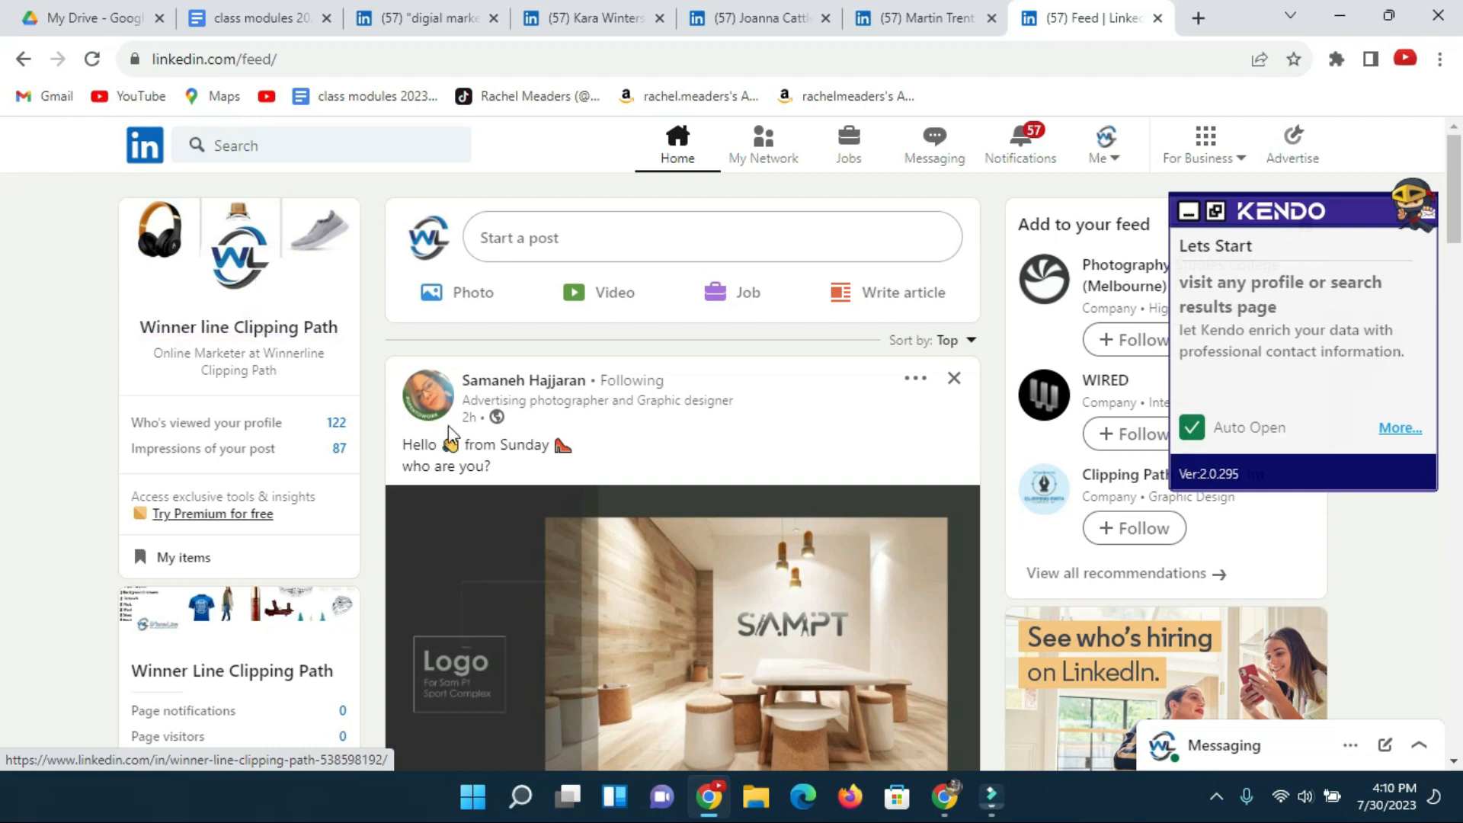
mouse_move(950, 811)
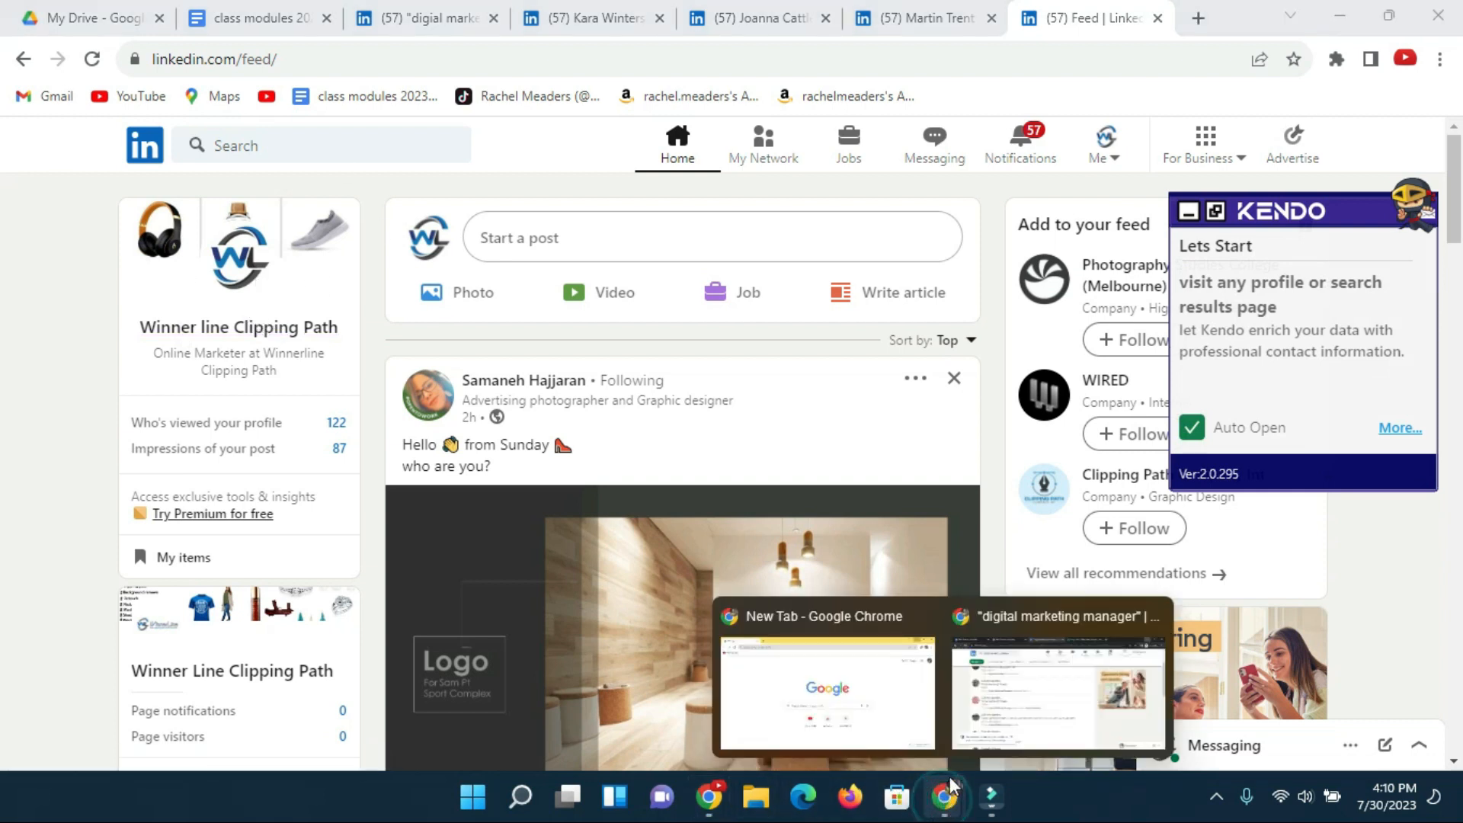
left_click(1044, 704)
scroll(472, 365, "up", 3)
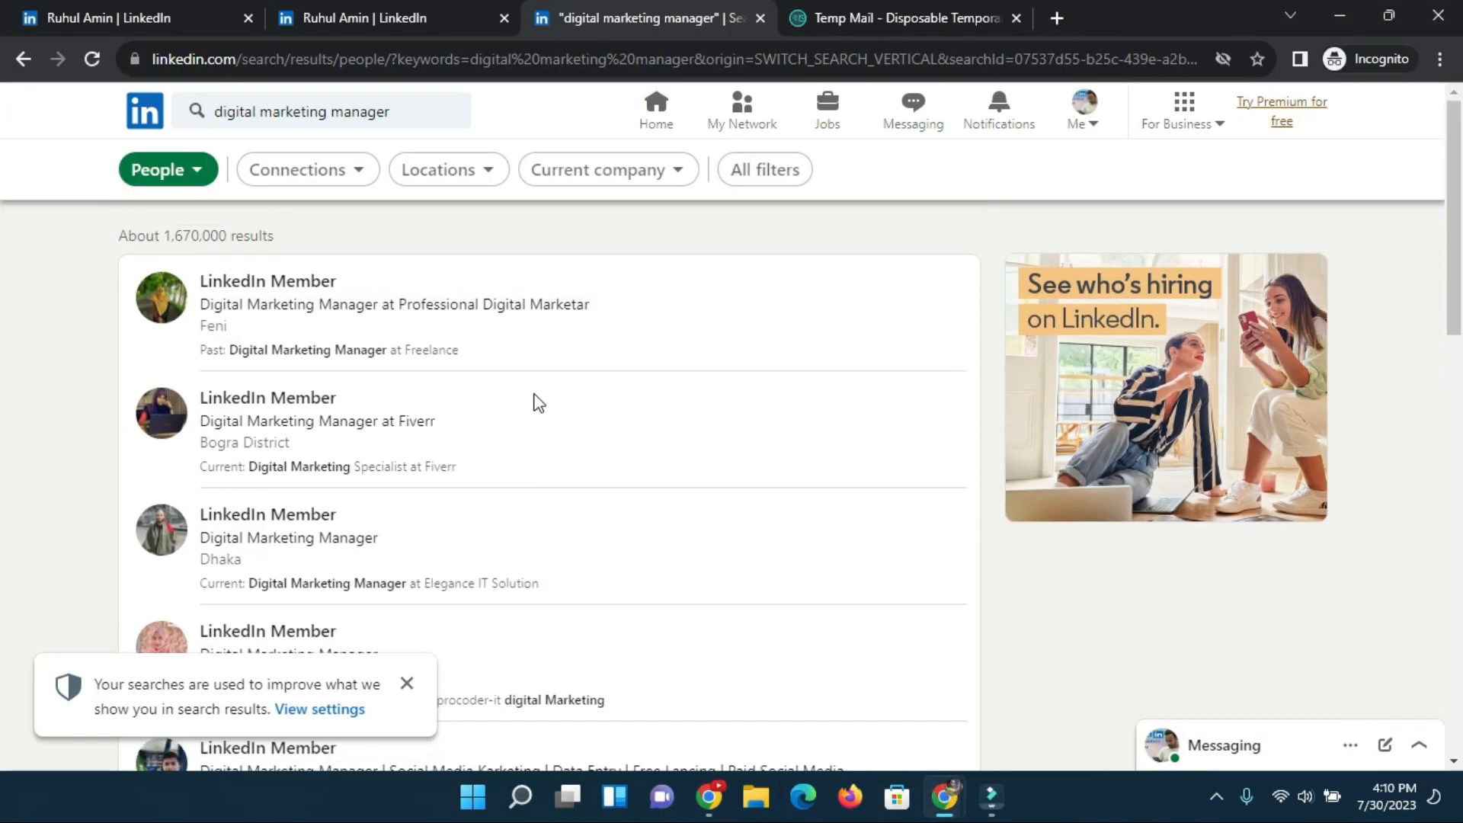
Go to the LinkedIn home feed and open the signed-in account's own profile to view its banner and headline
left_click(656, 114)
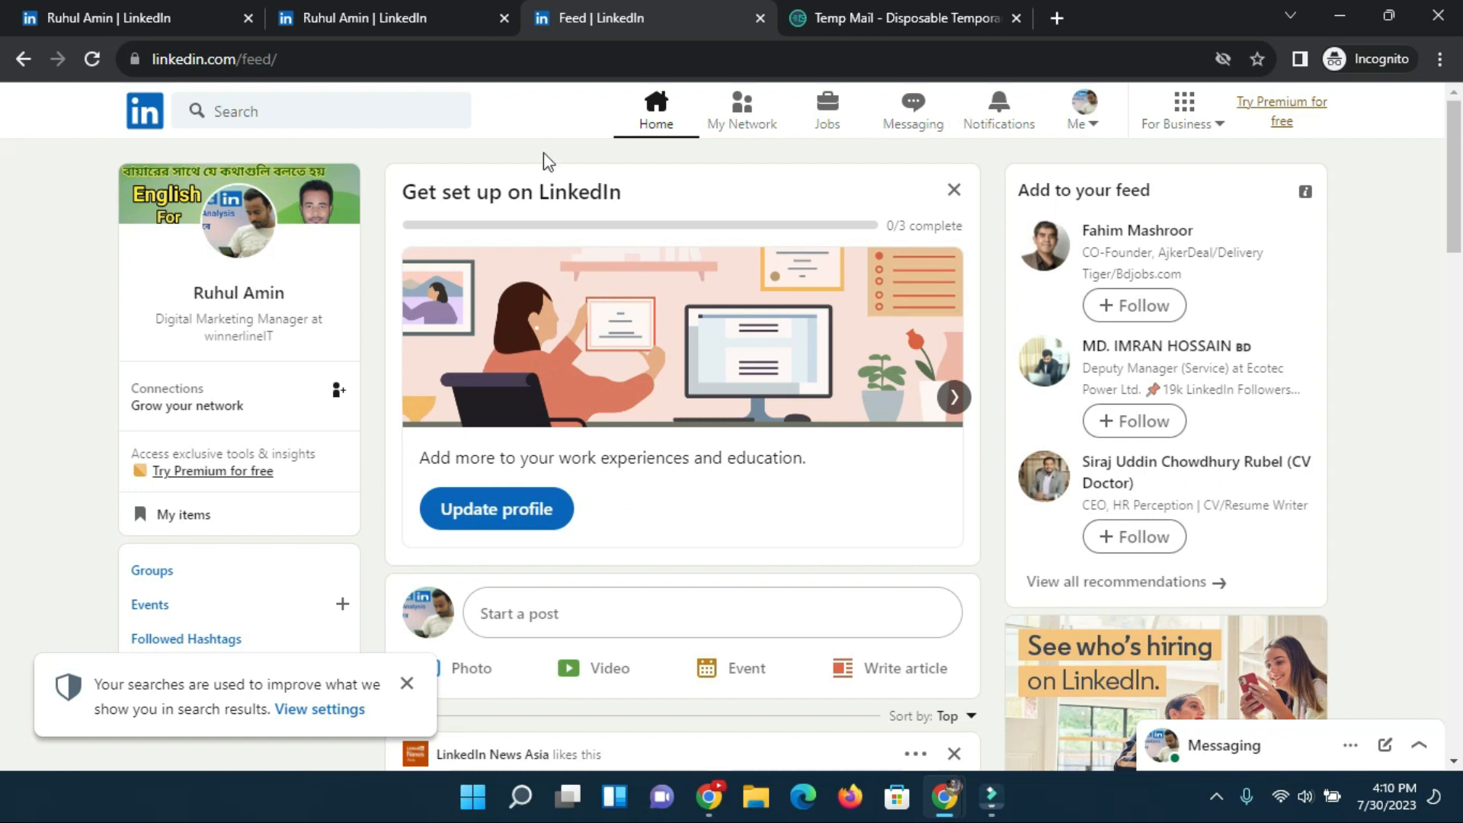
left_click(651, 112)
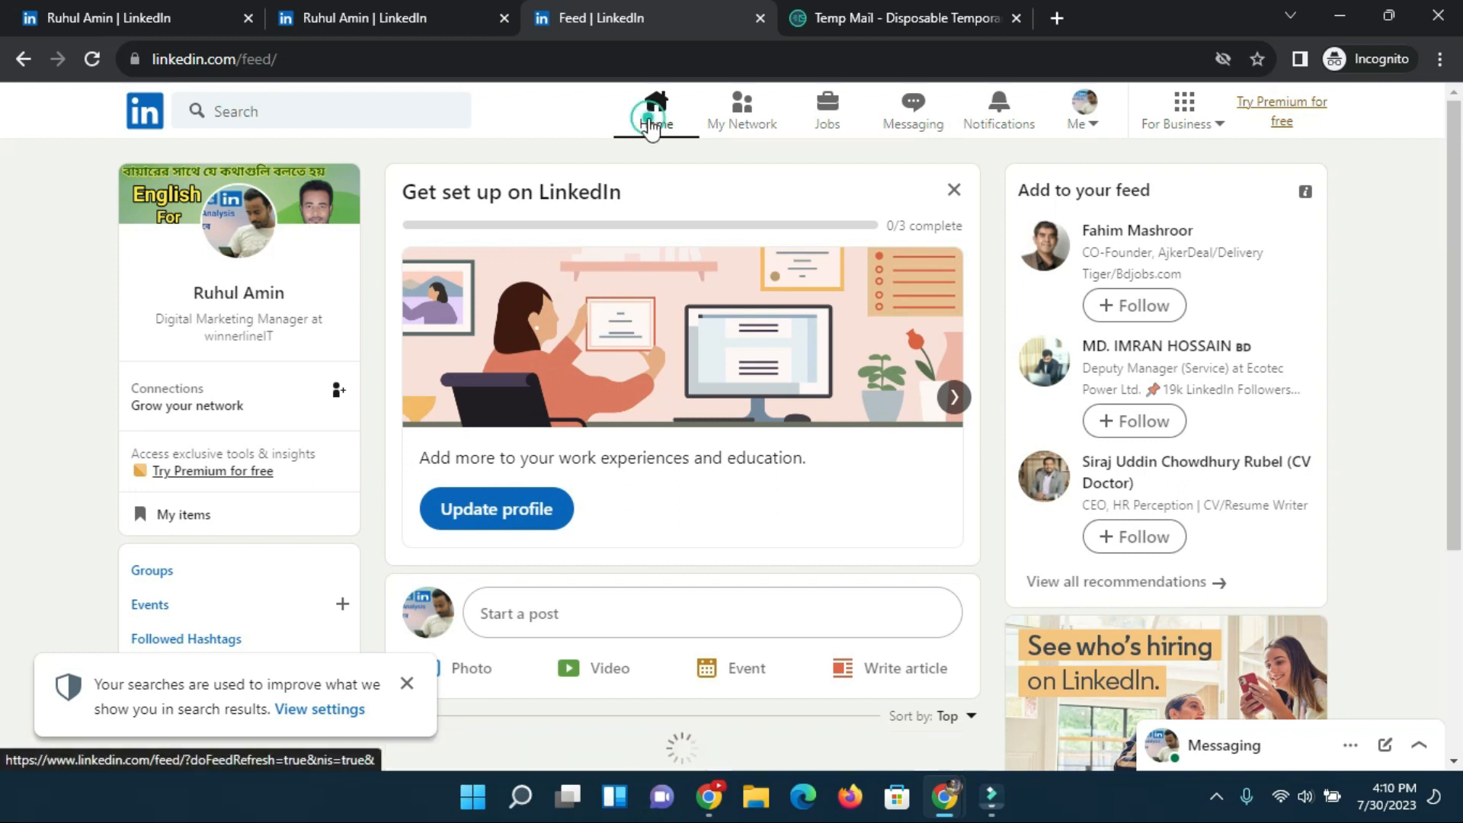
left_click(238, 297)
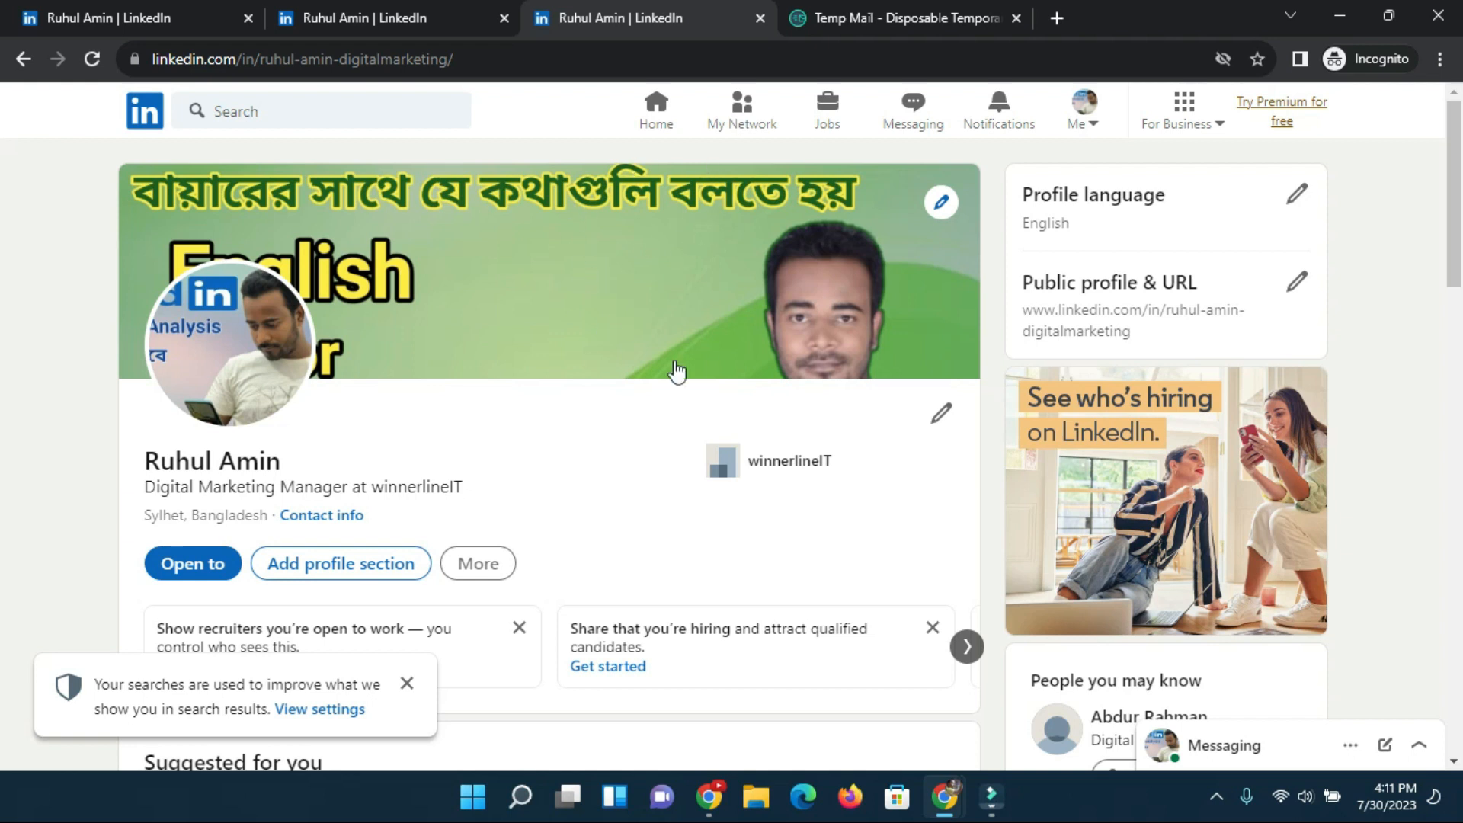
Switch to the regular Chrome window and open Canva's template page in a new tab
left_click(709, 796)
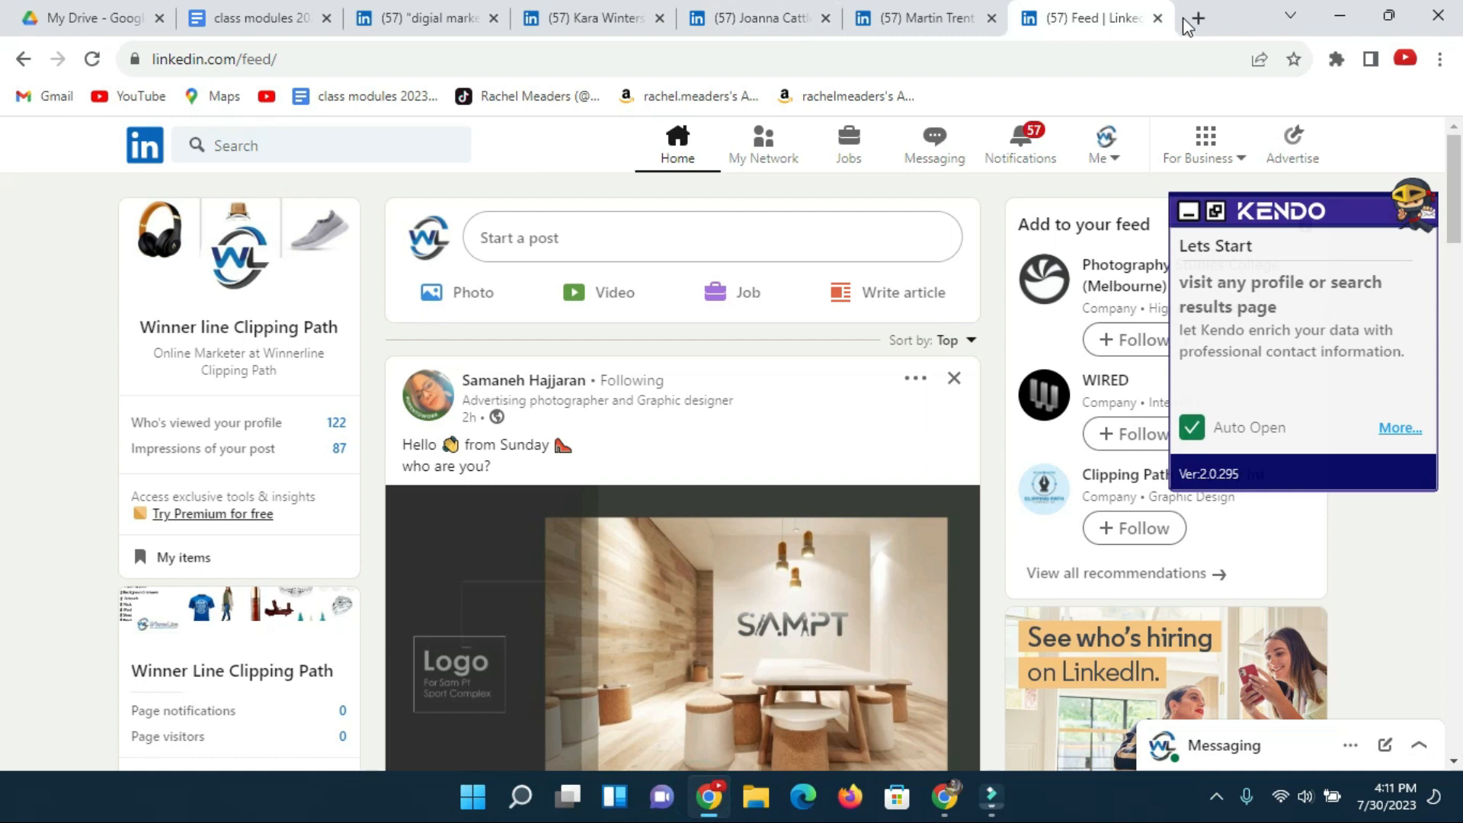
left_click(1198, 19)
left_click(898, 53)
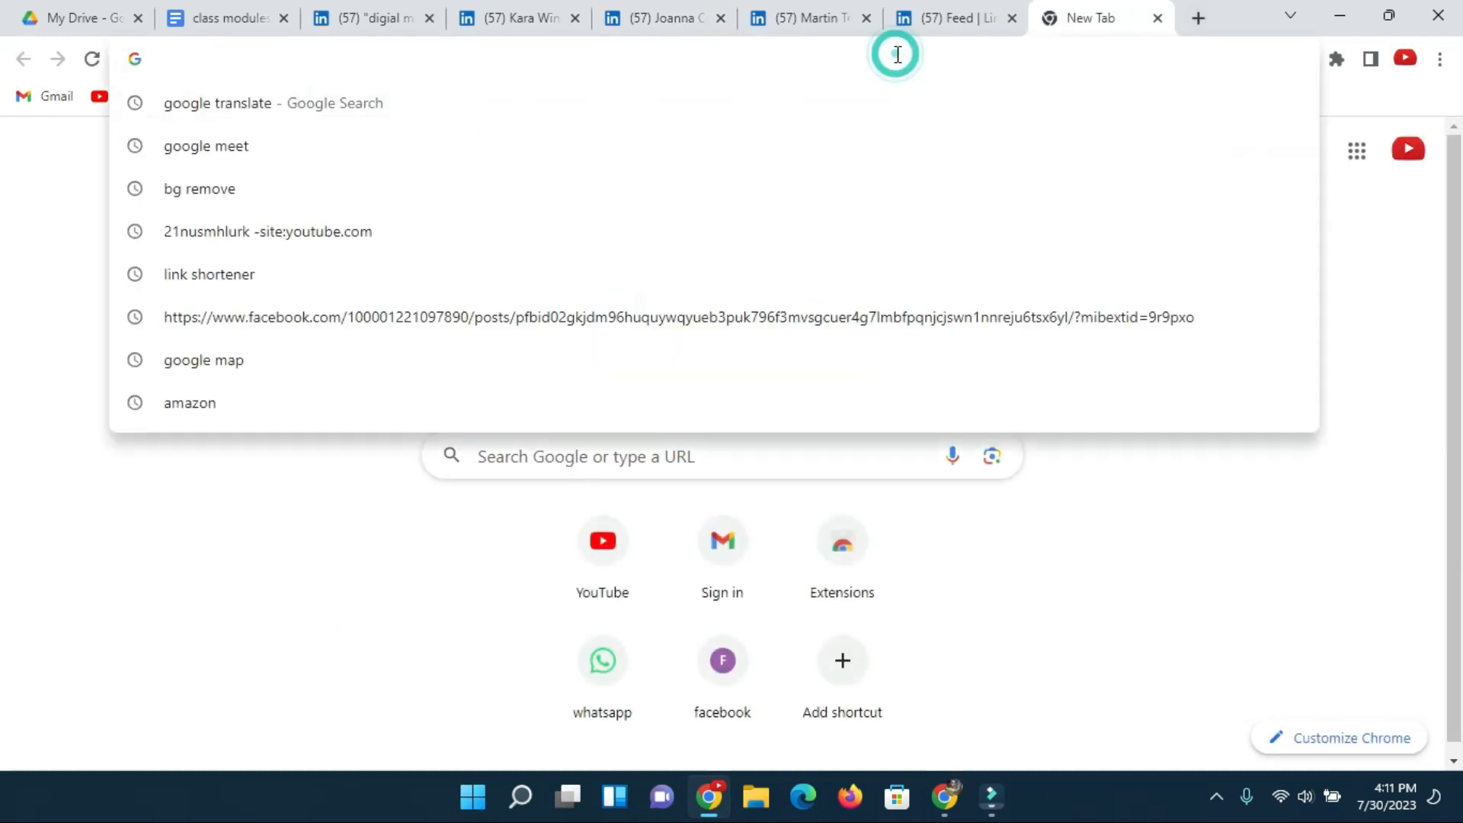
type("can")
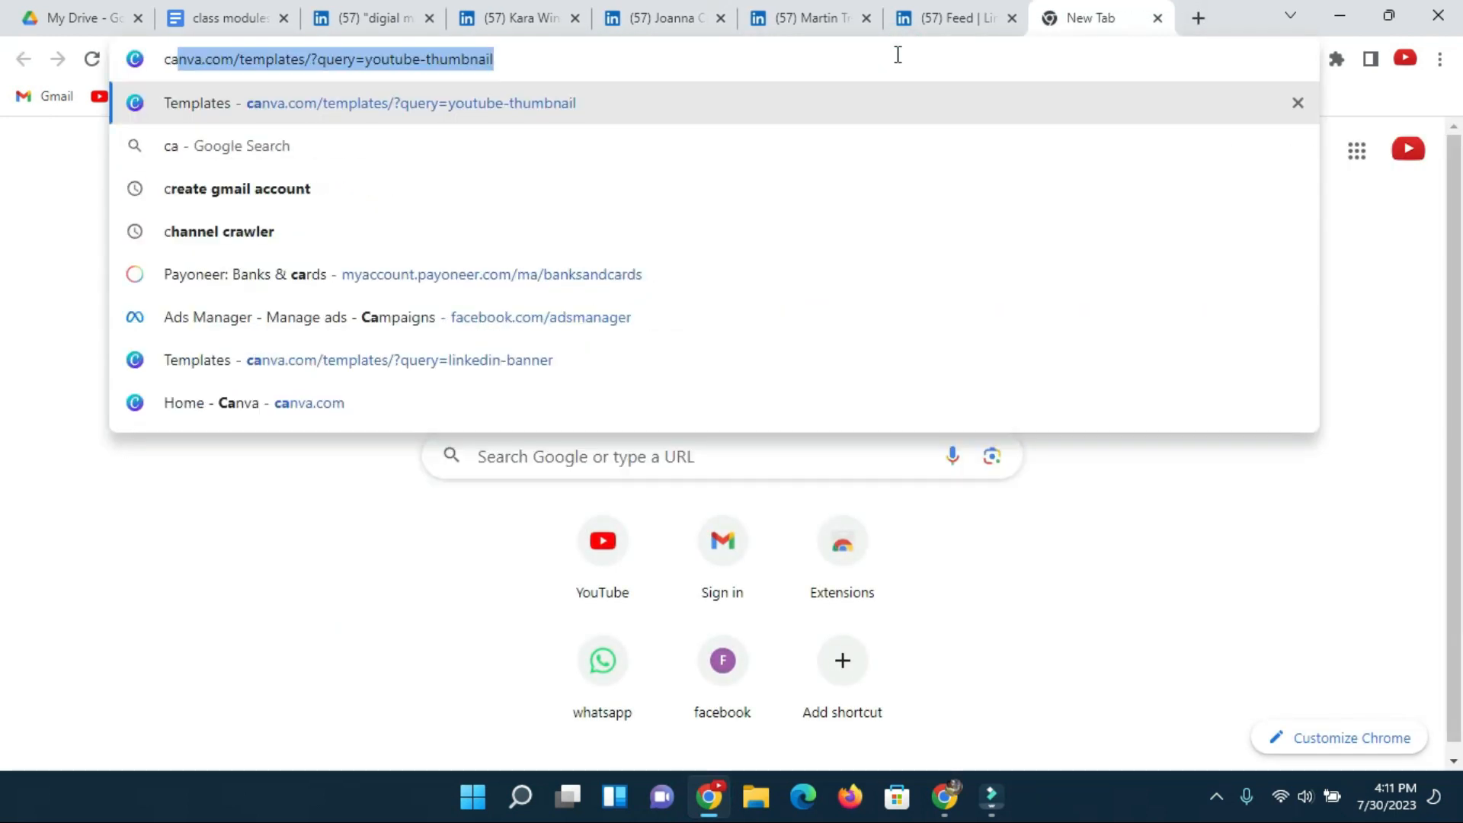
key("Return")
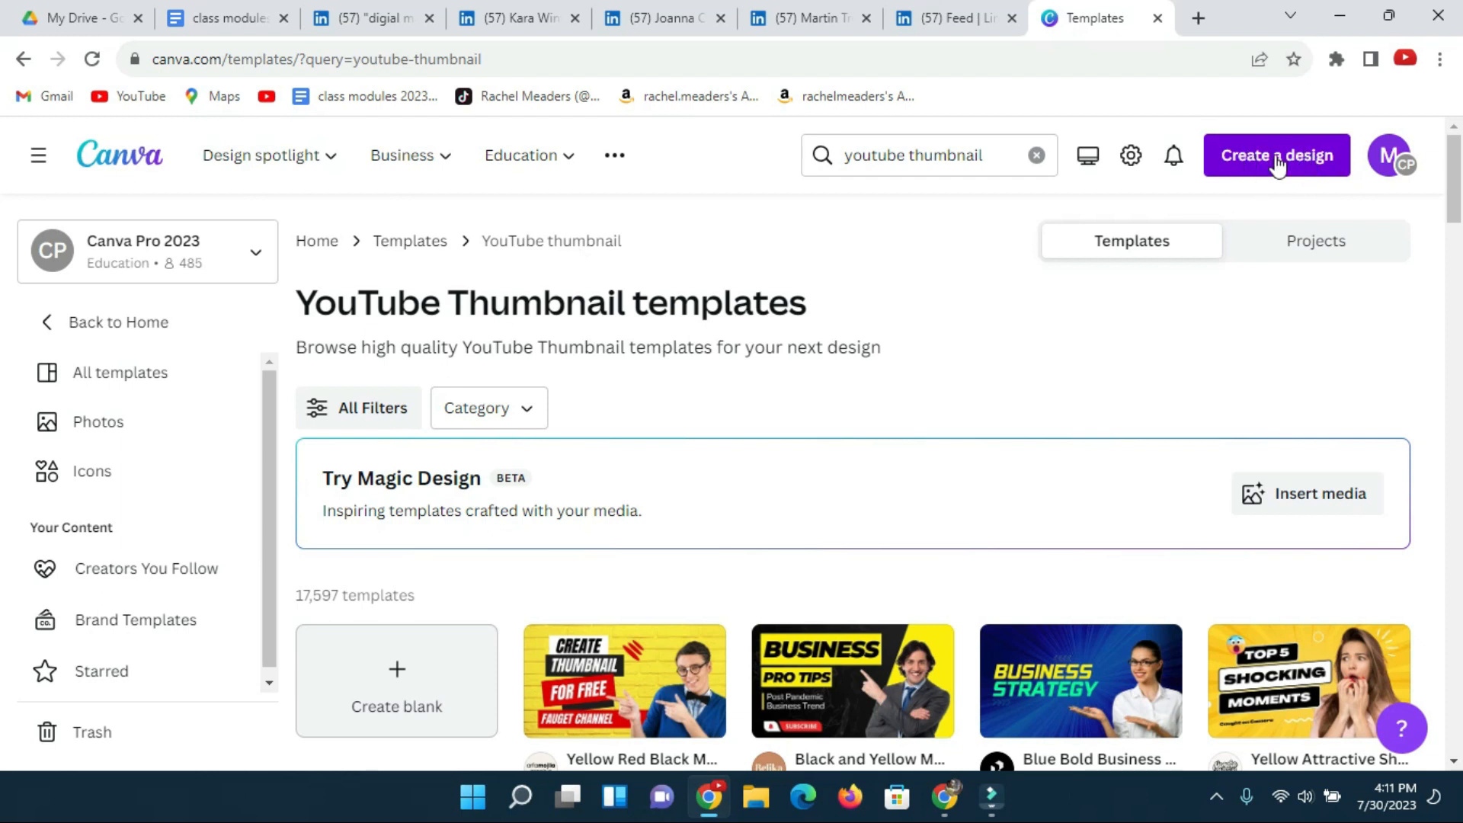
Clear the previous template search and search Canva's templates for "linkedin banner"
left_click(1037, 155)
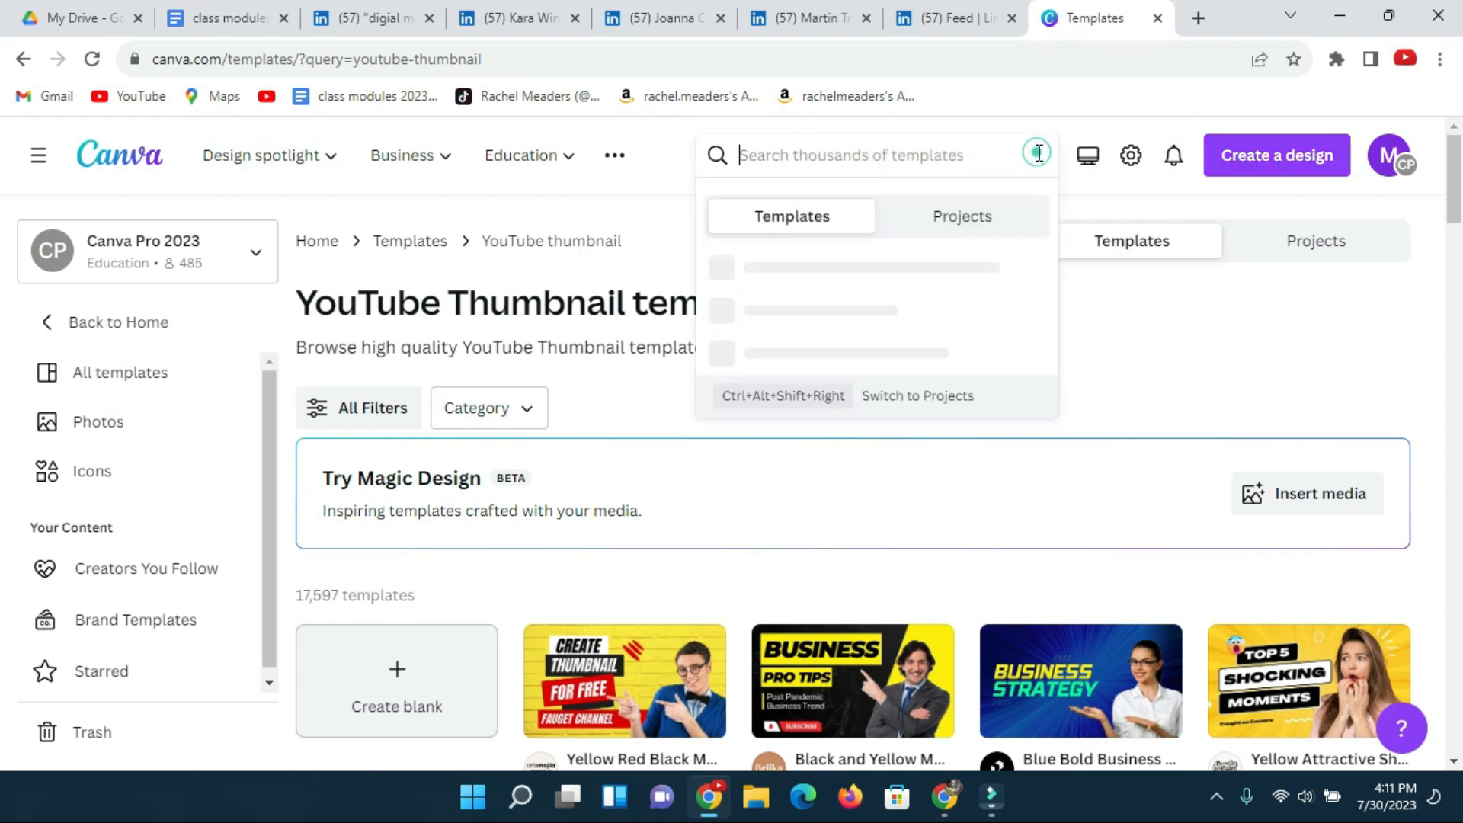
left_click(925, 155)
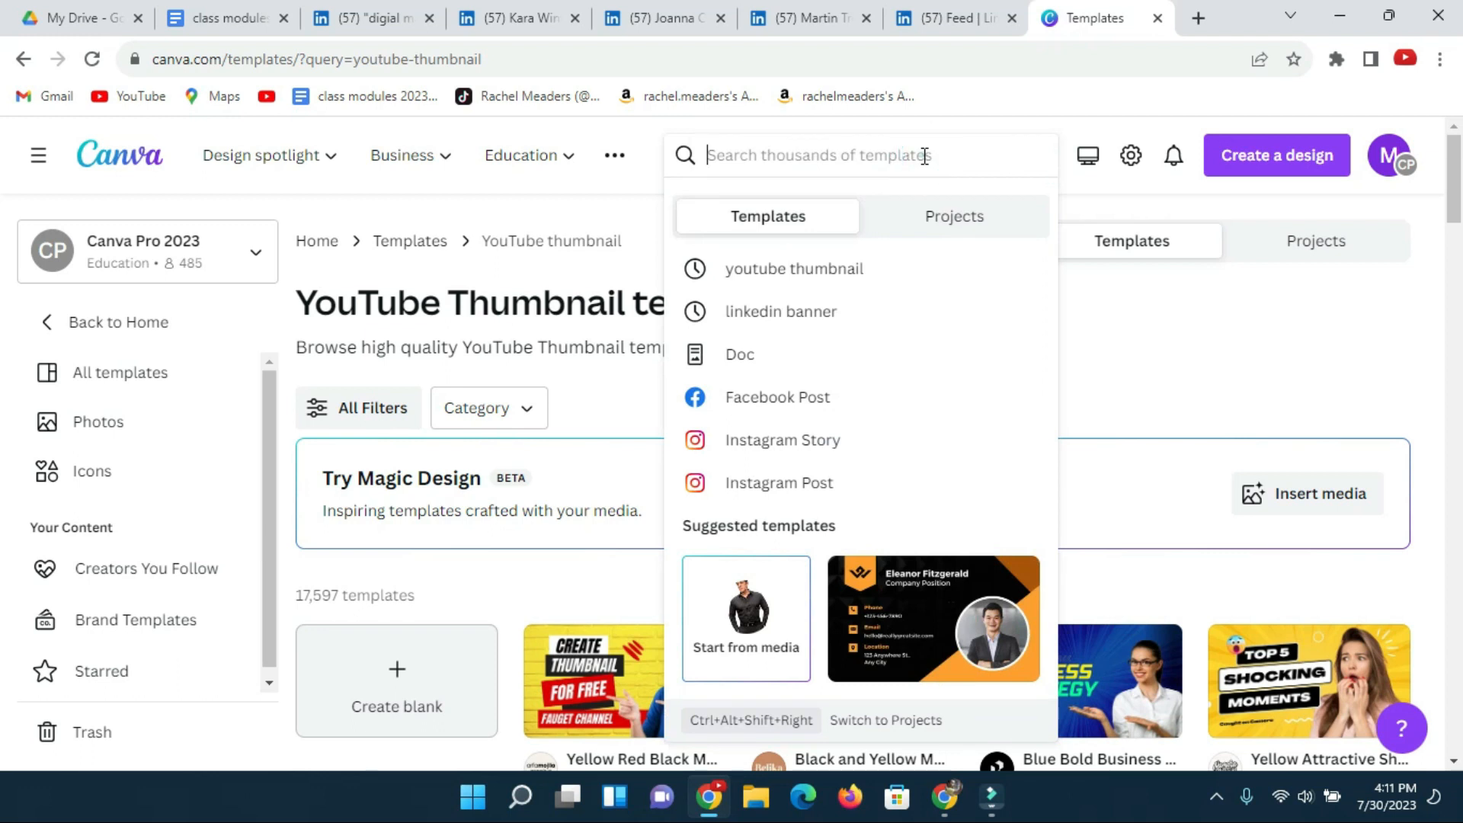
type("li")
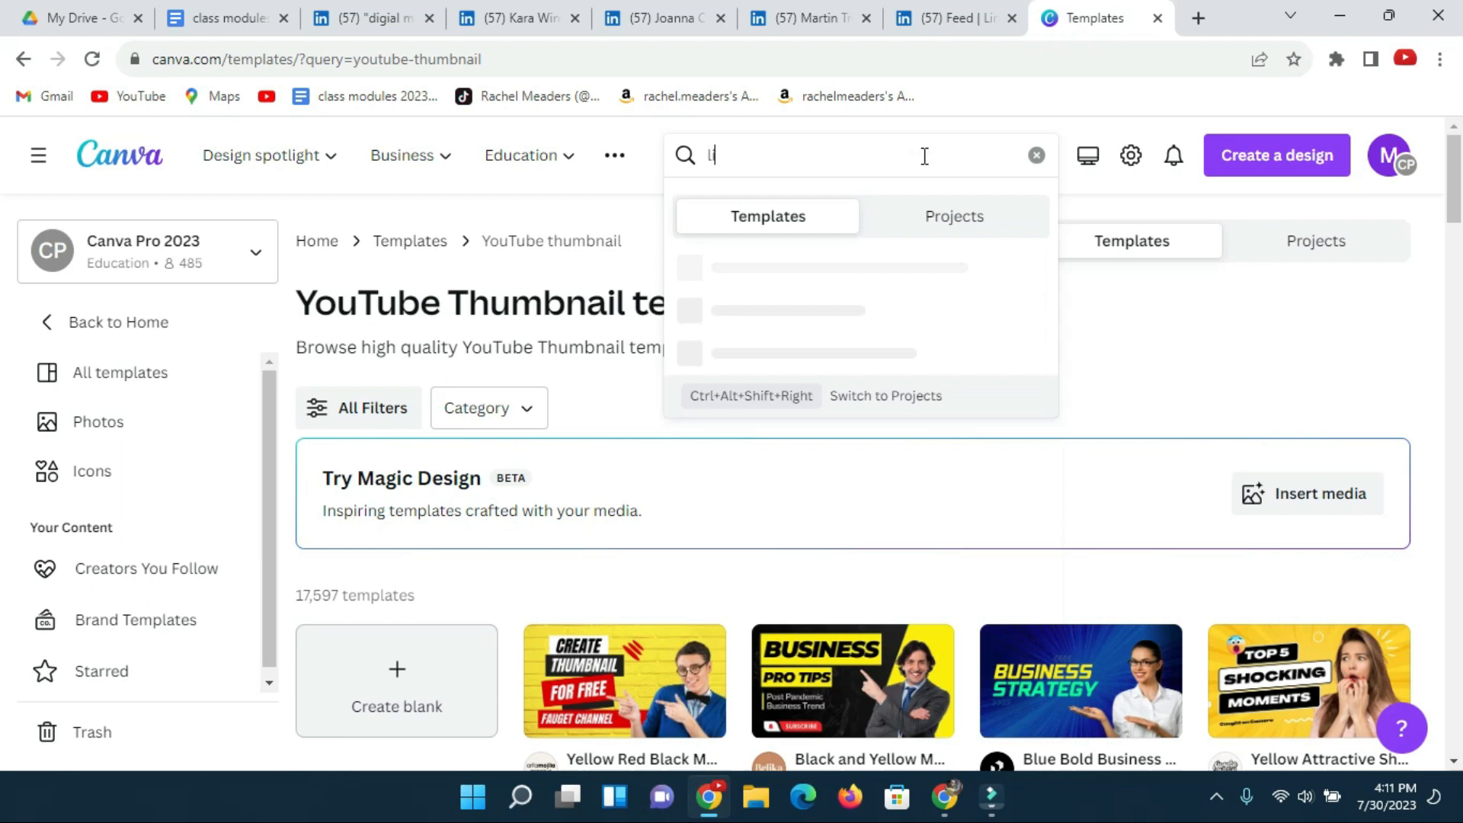
type("nkedin")
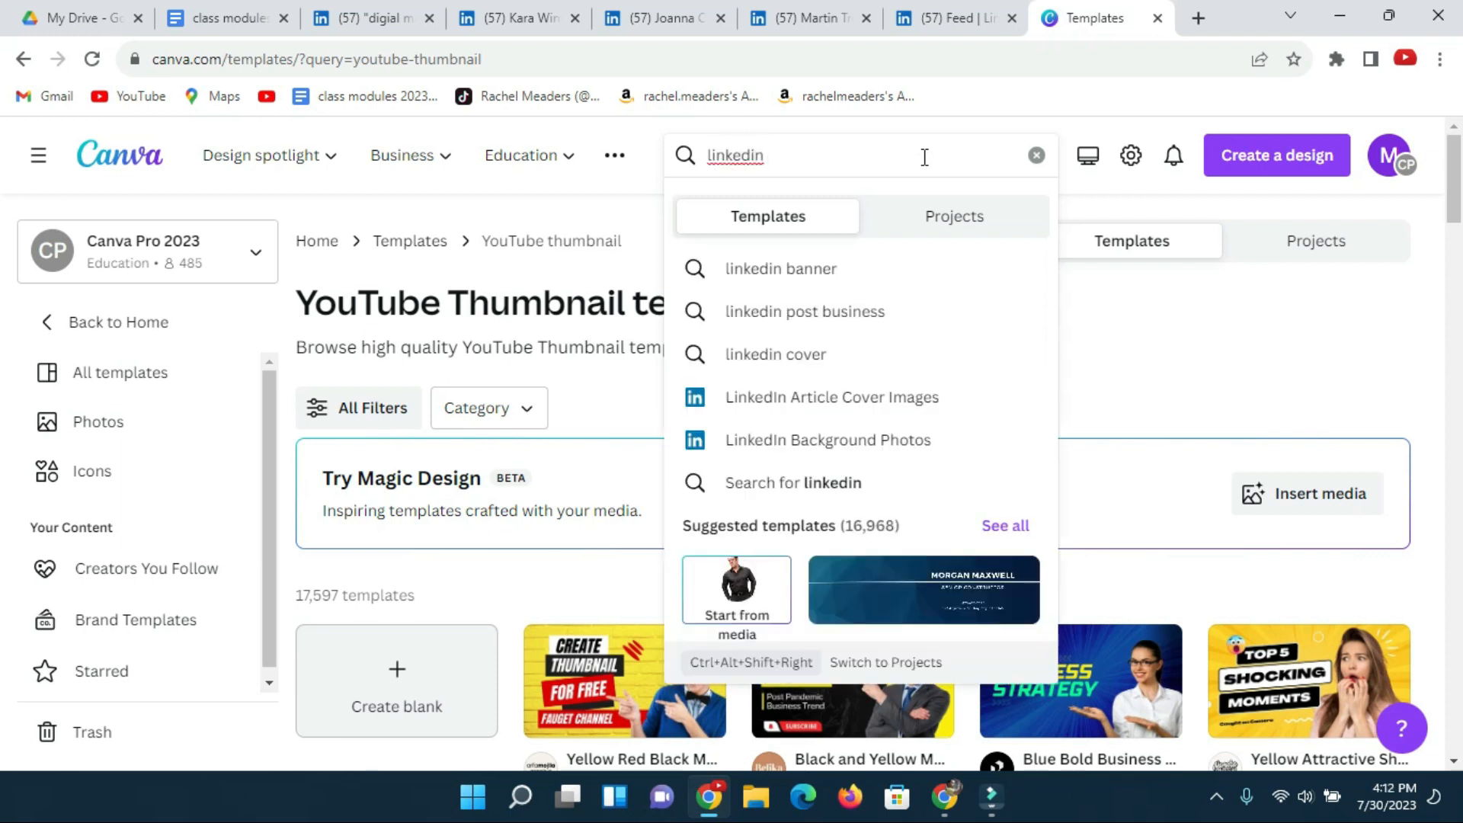
left_click(816, 269)
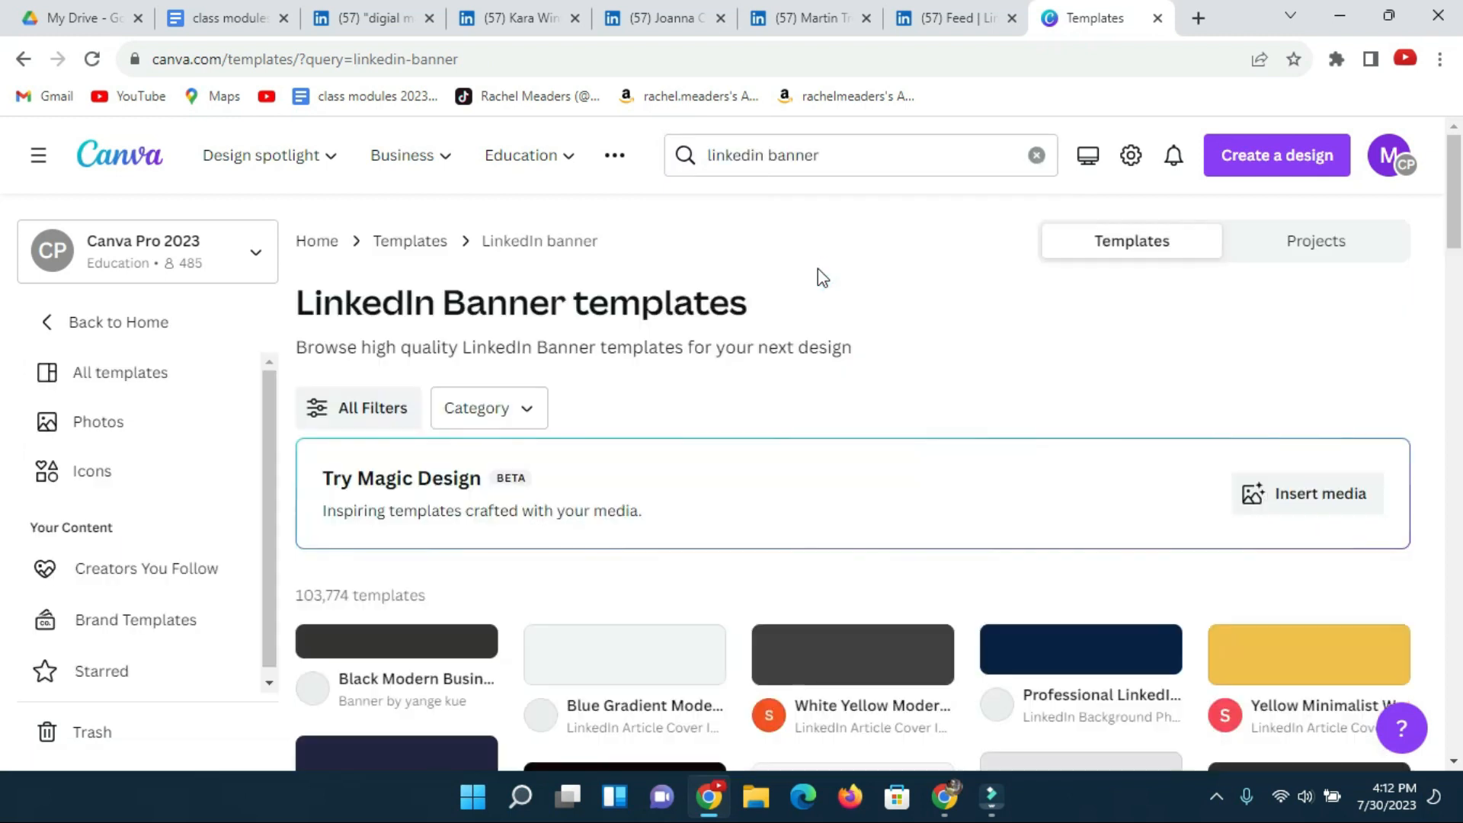
Browse the banner templates, open White Yellow Modern Digital Marketing Agency LinkedIn Banner for customizing, and dismiss the resize tip
scroll(852, 285, "down", 1)
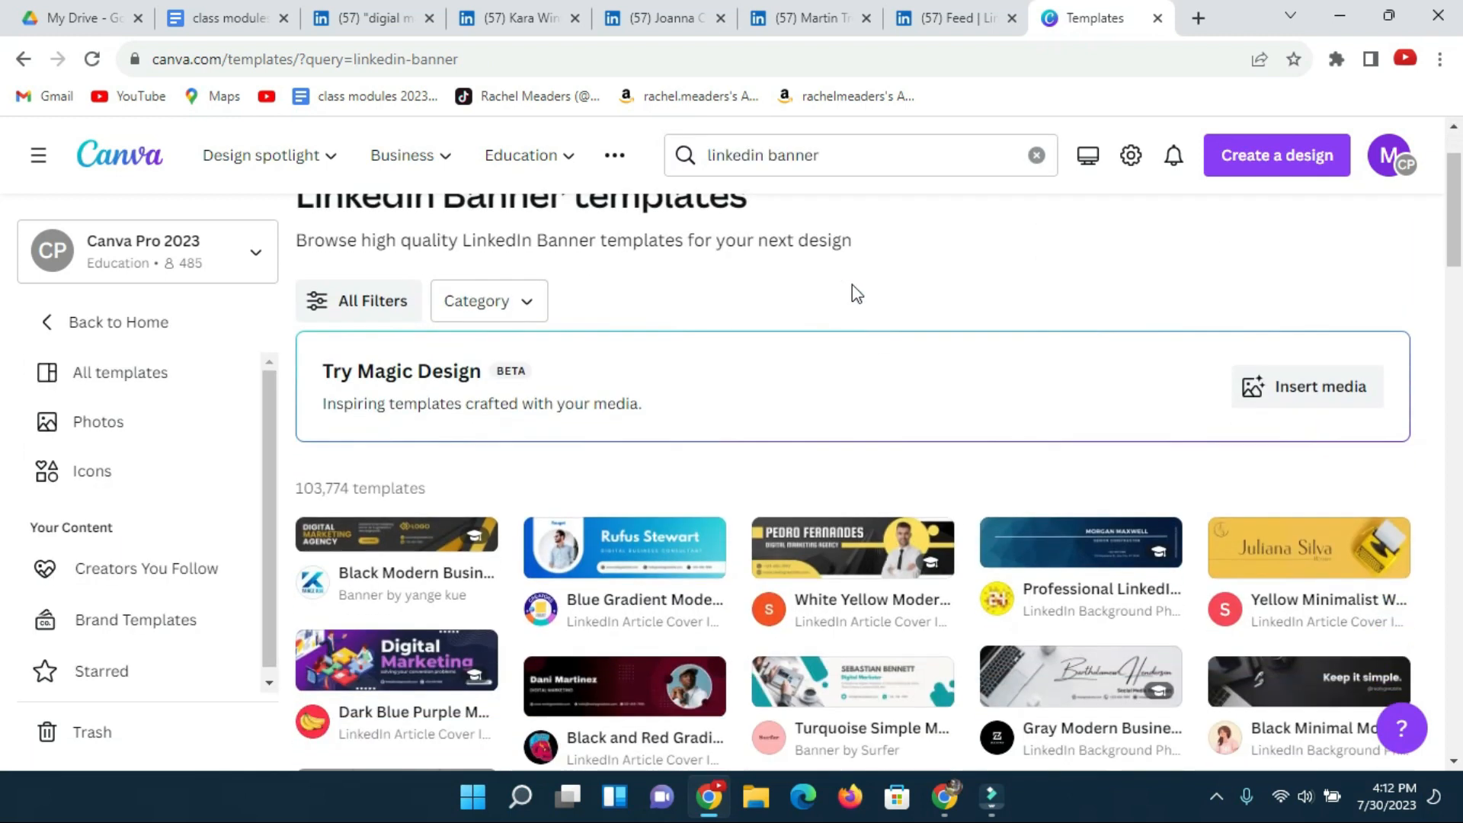
scroll(852, 290, "down", 10)
scroll(795, 451, "down", 7)
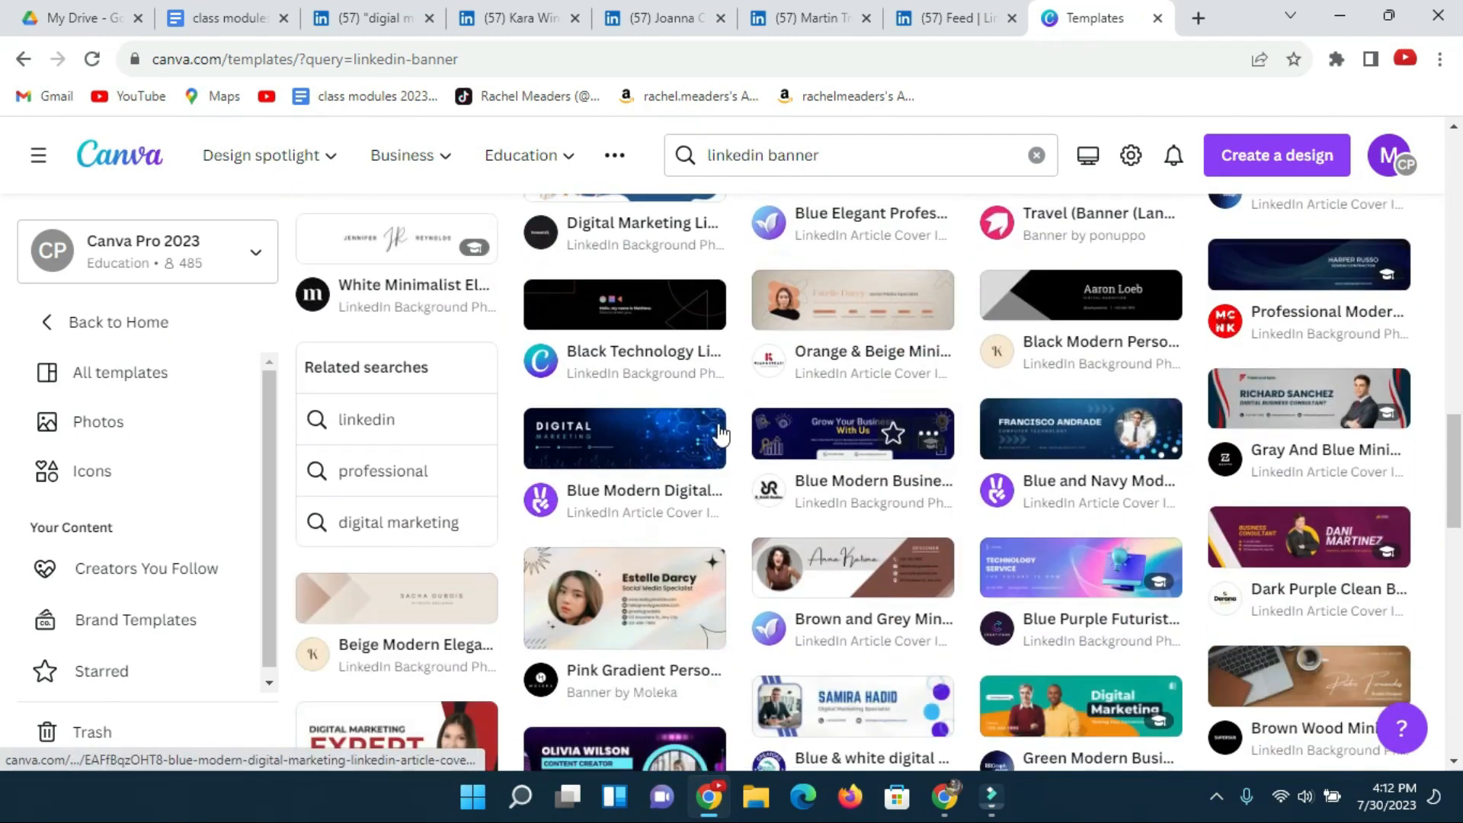
scroll(720, 434, "down", 2)
scroll(865, 457, "up", 6)
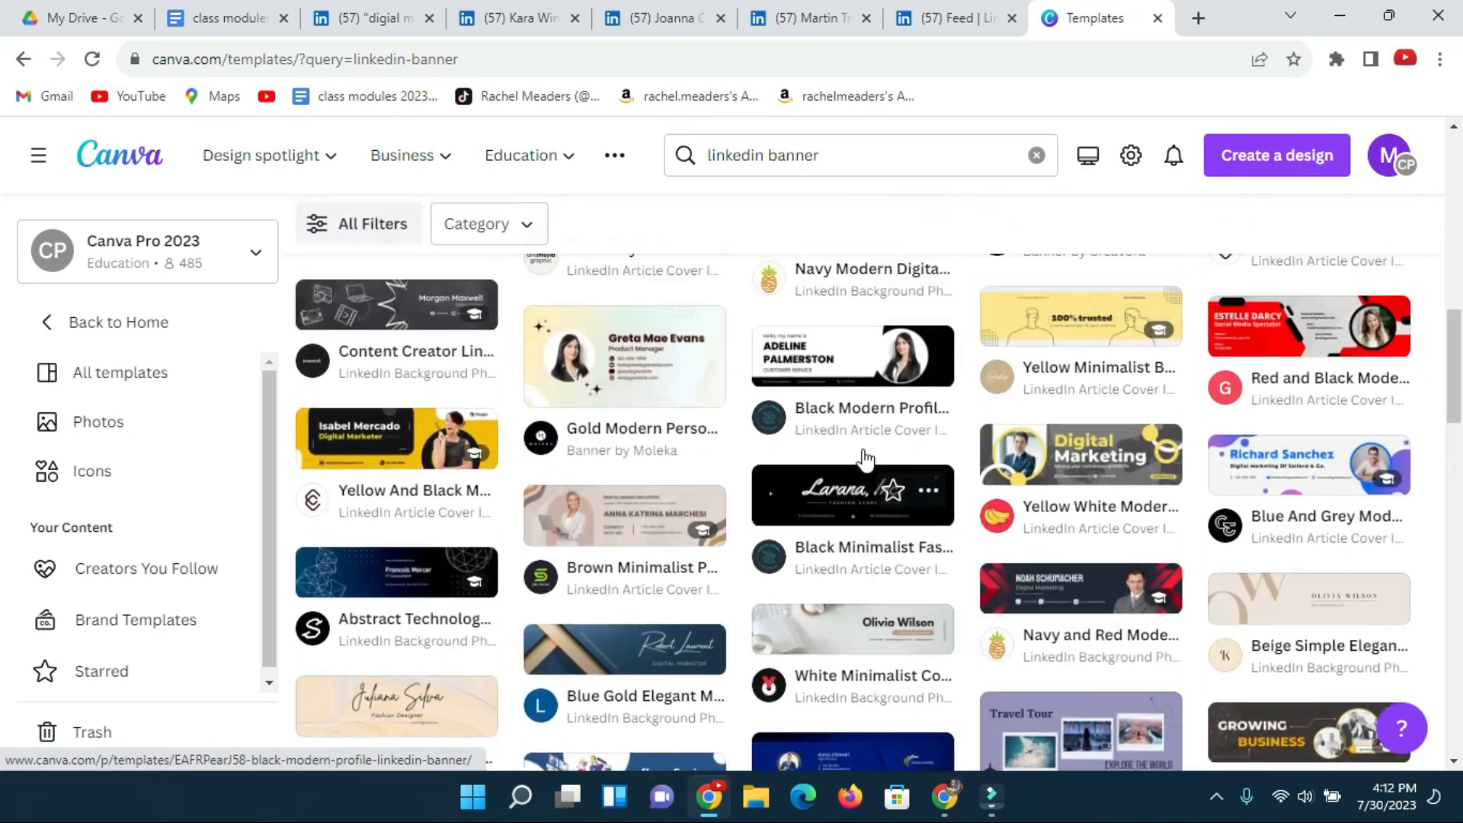
scroll(864, 457, "up", 10)
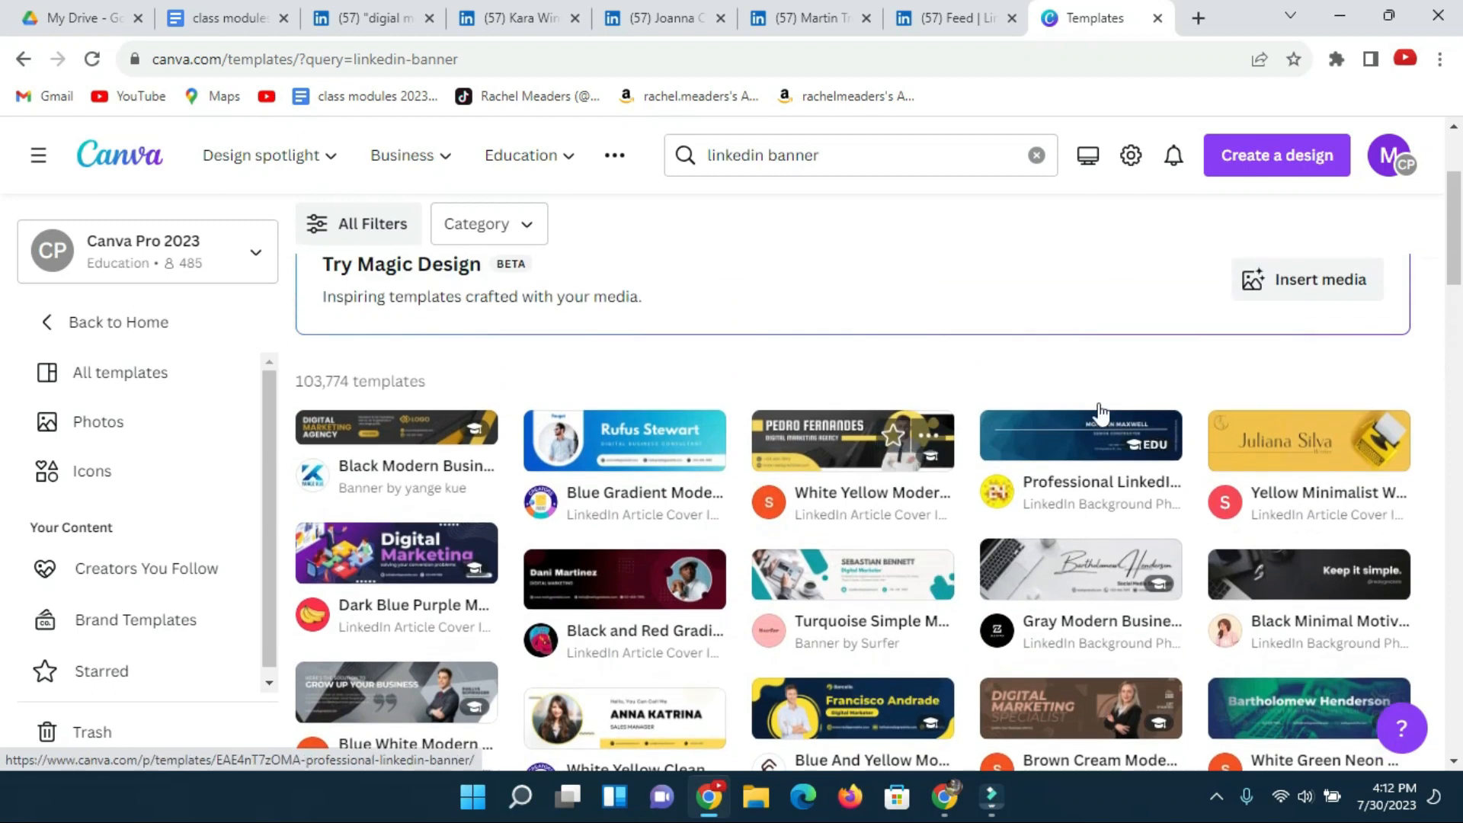
left_click(819, 445)
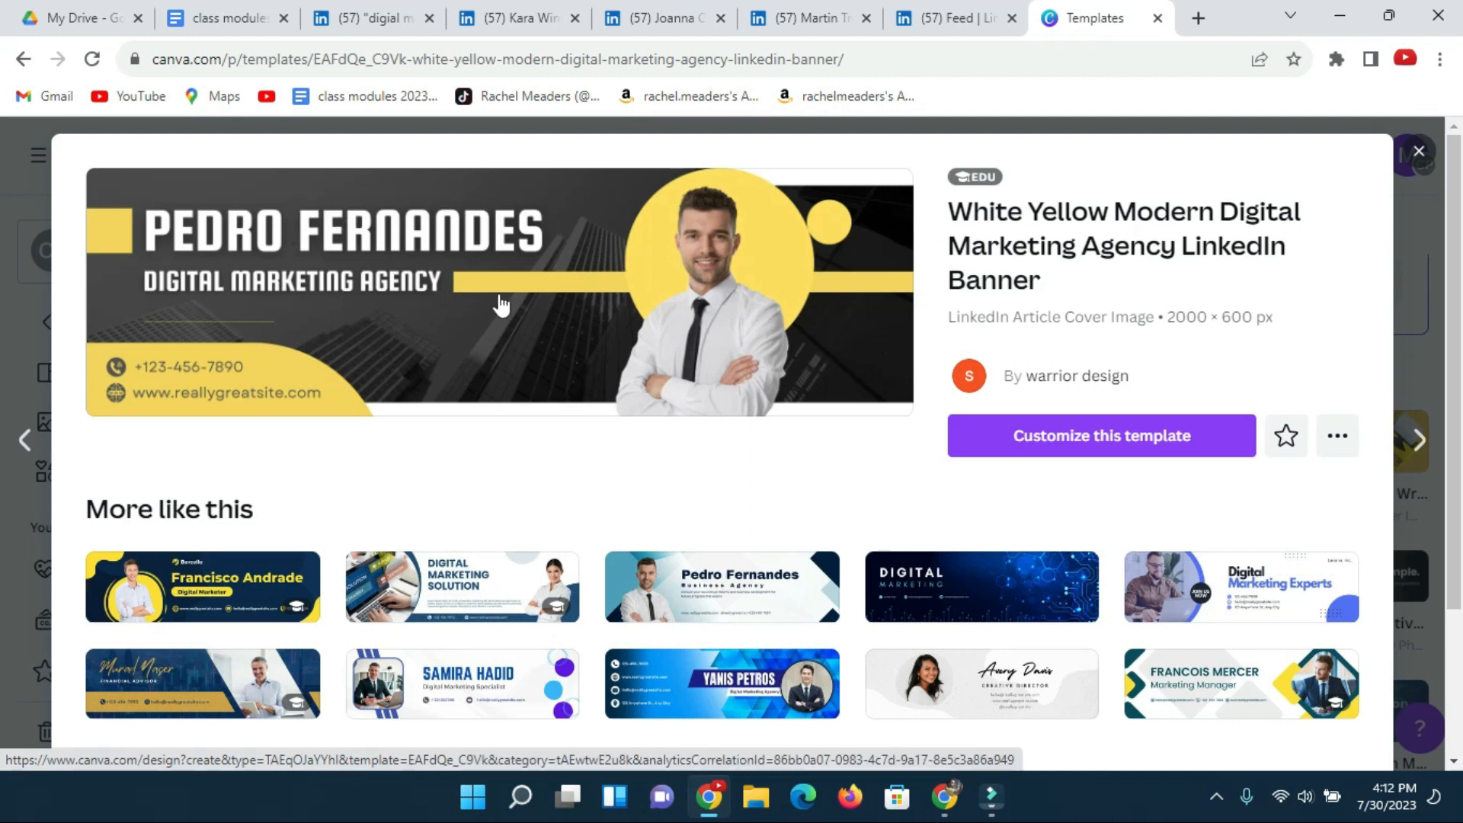
left_click(1133, 442)
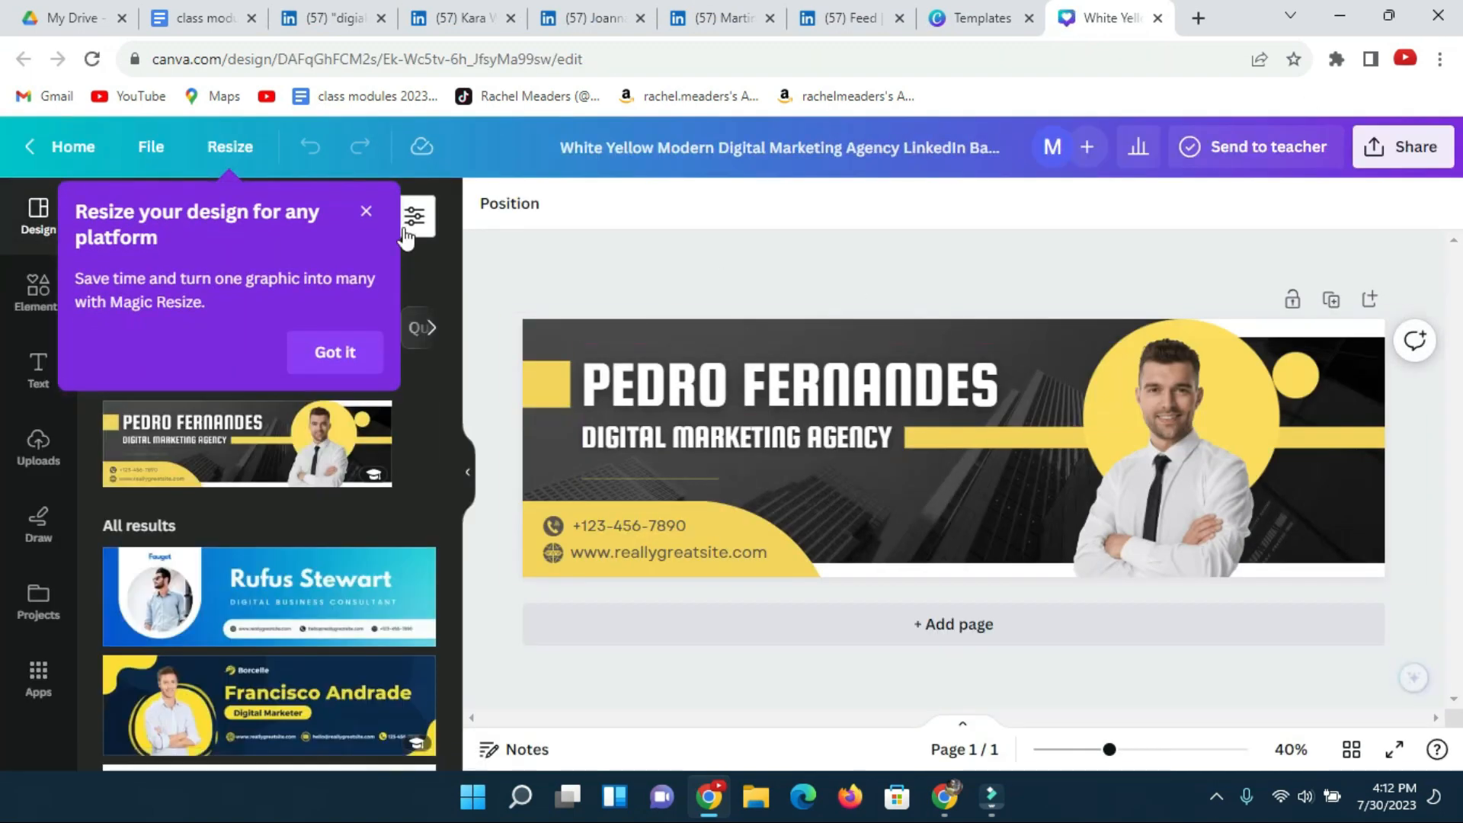
left_click(365, 212)
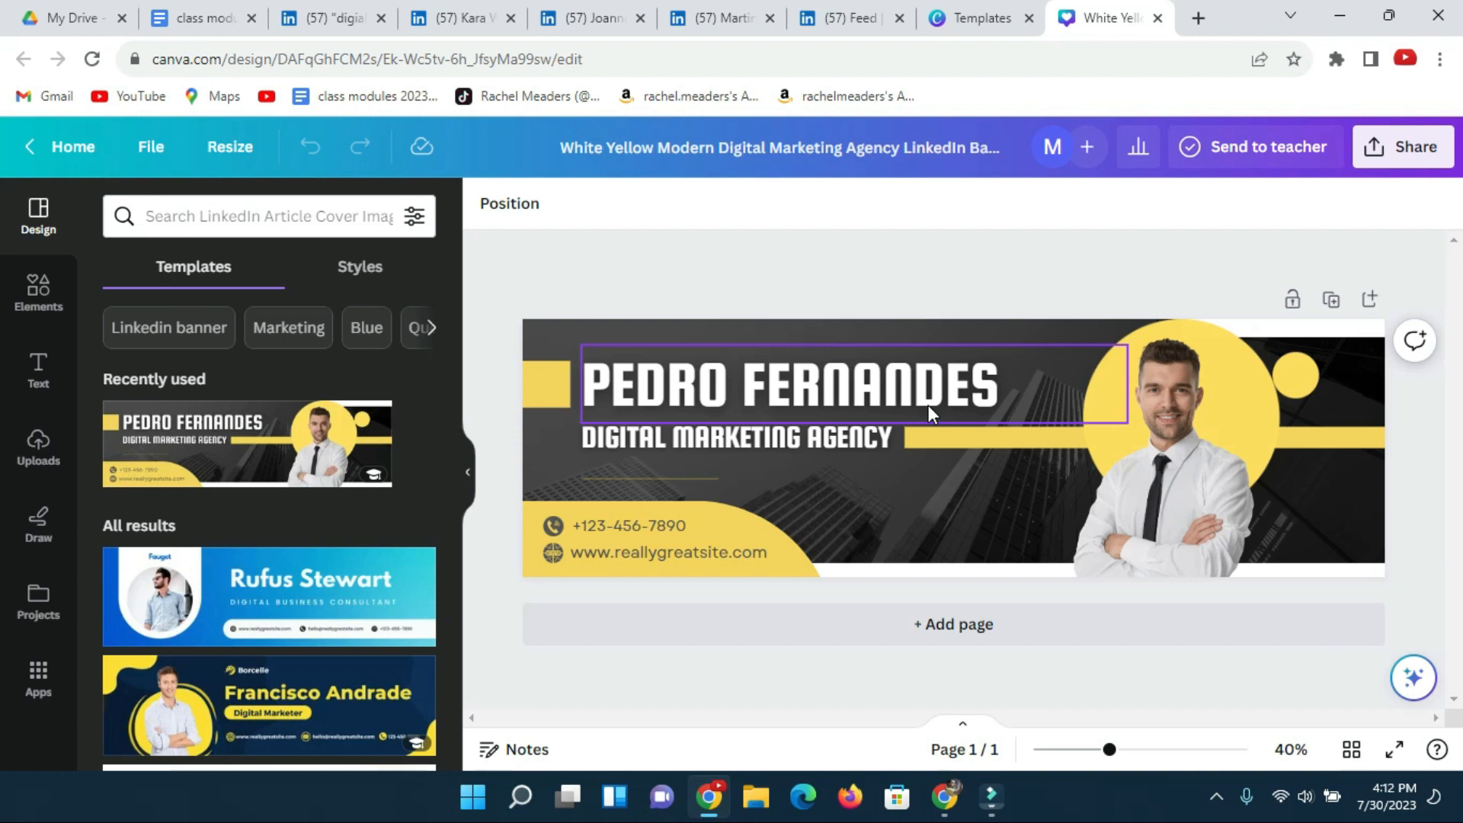
Replace the template's photo of the man with the uploaded cut-out portrait of the man in the white polo shirt
left_click(1160, 467)
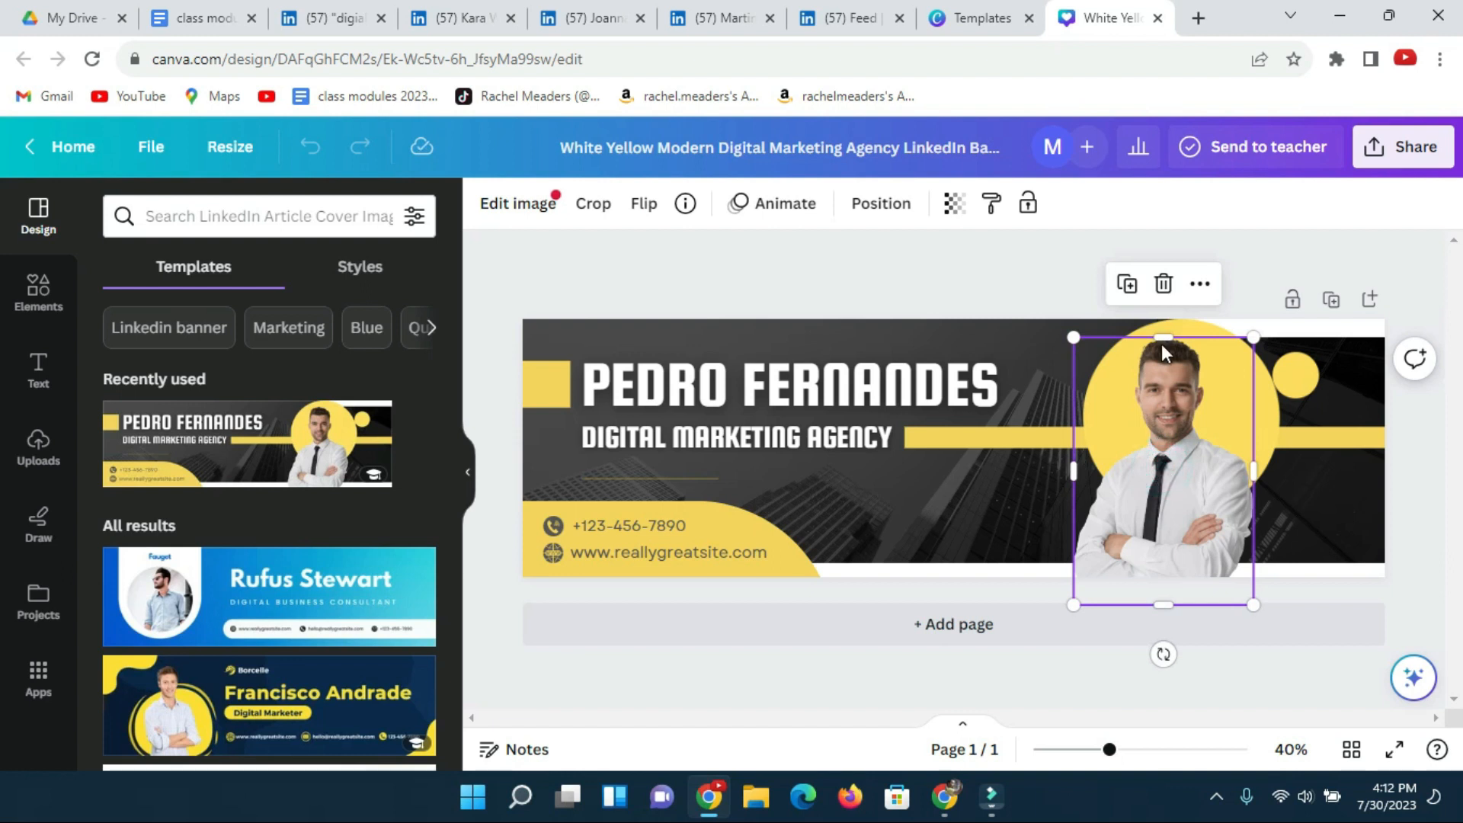
left_click(1163, 285)
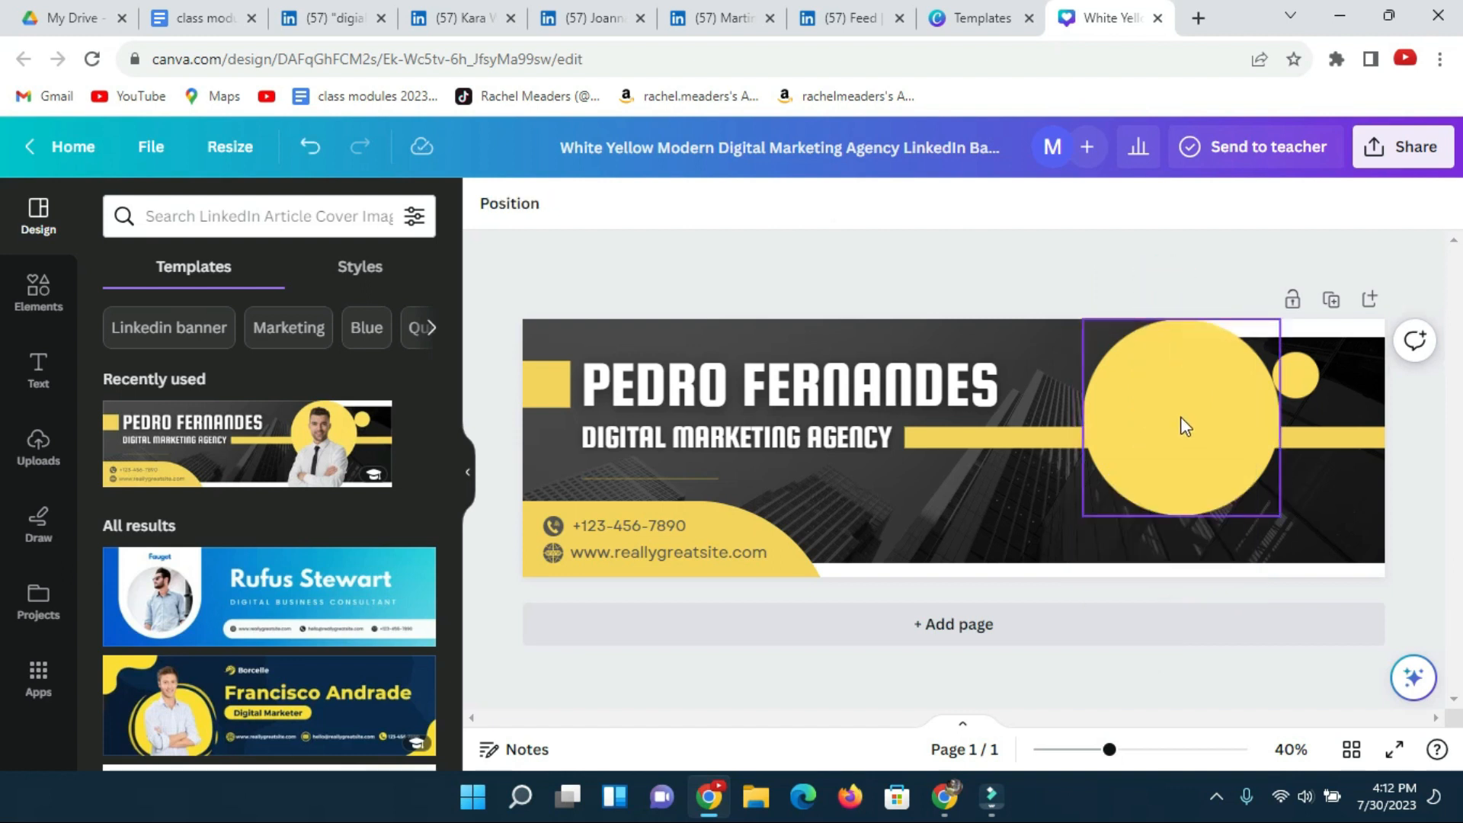
left_click(45, 453)
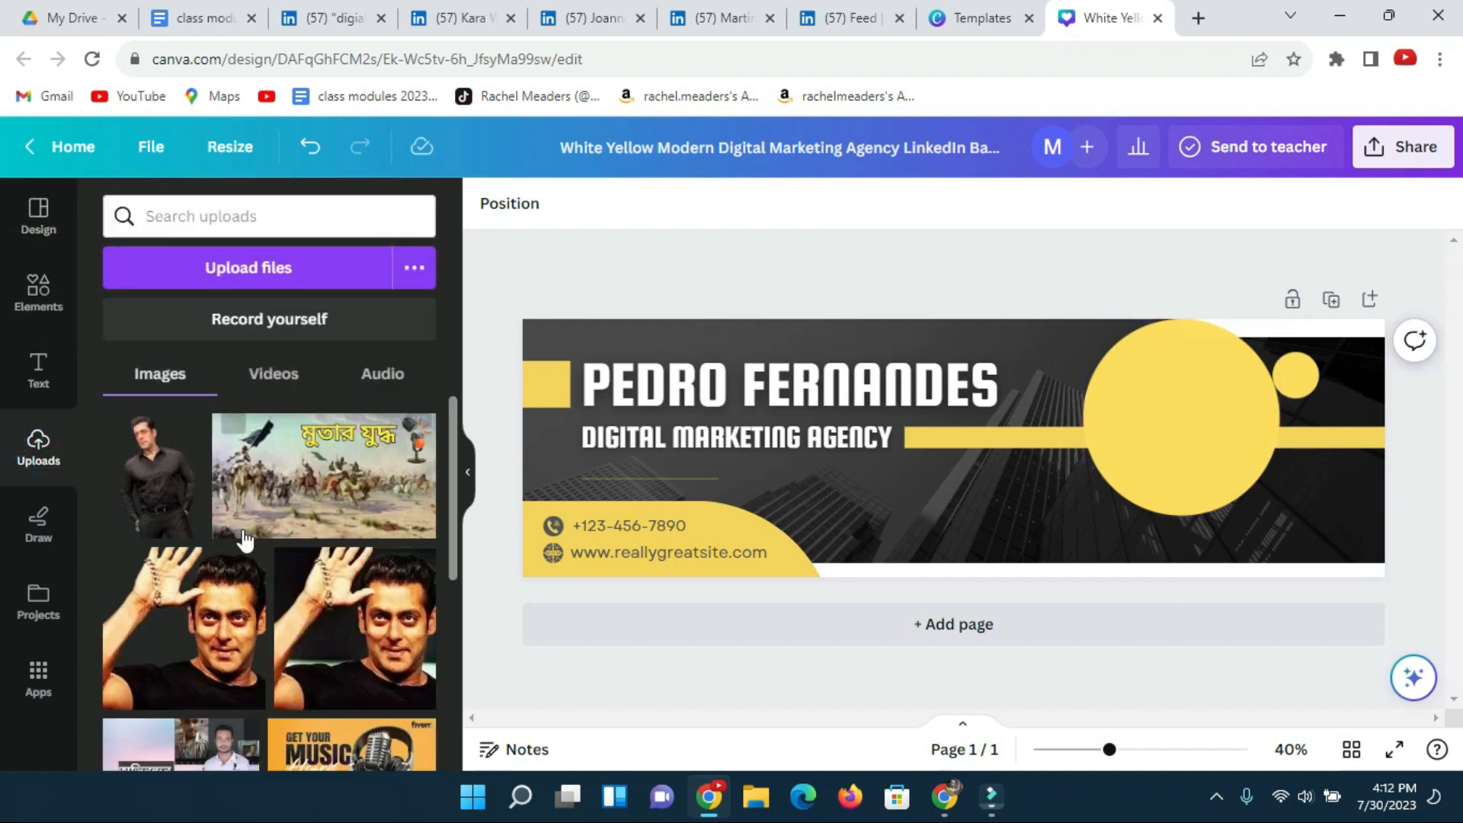
scroll(238, 531, "down", 3)
scroll(271, 467, "down", 2)
scroll(275, 476, "down", 2)
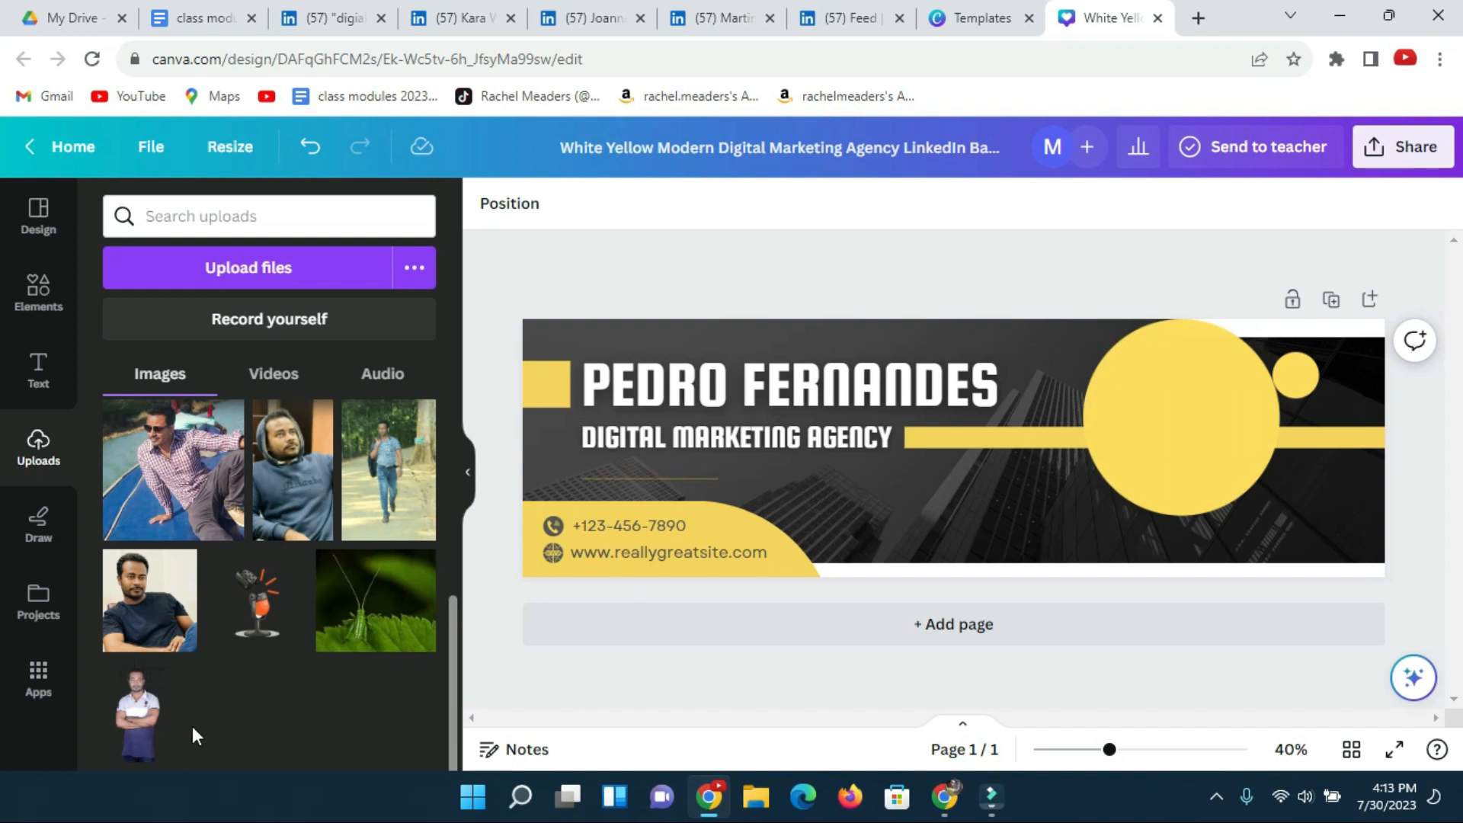
left_click(147, 702)
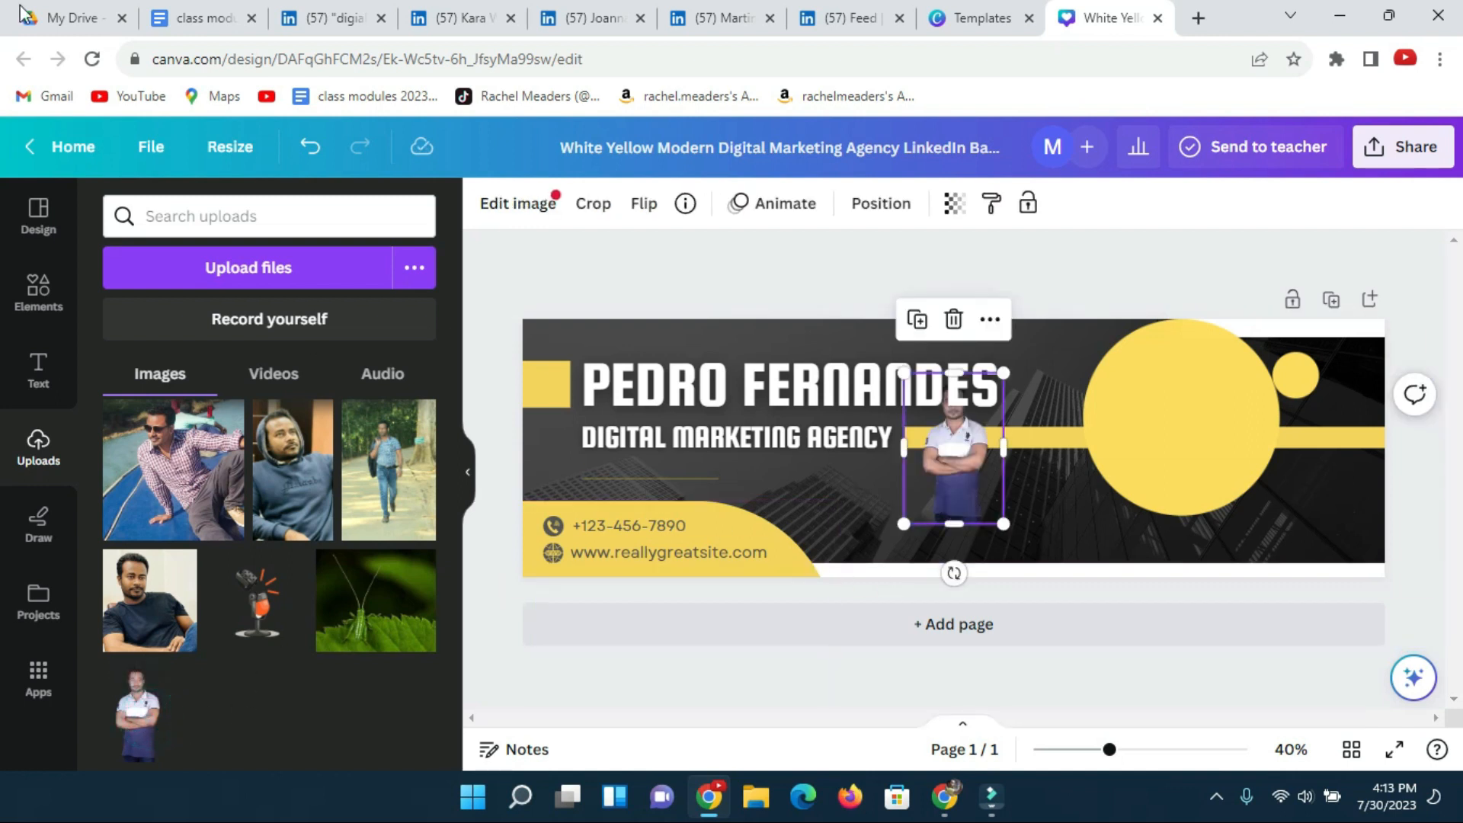
Enlarge the inserted portrait and position it over the large yellow circle on the banner
left_click_drag(956, 453, 1165, 439)
left_click_drag(1102, 511, 1170, 467)
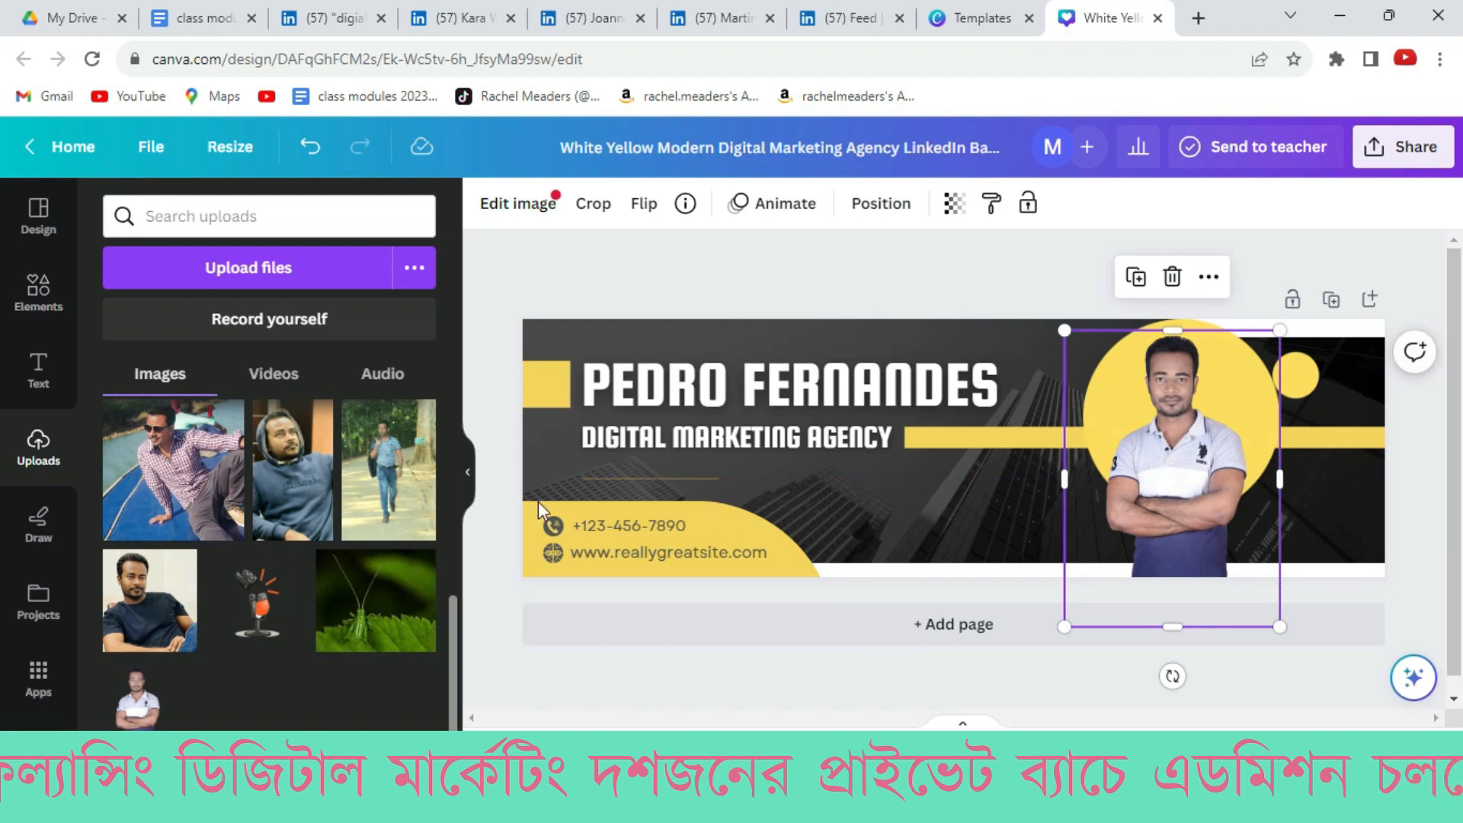
left_click(817, 486)
Replace the placeholder name in the banner's heading with the profile owner's full name in capitals
left_click(853, 381)
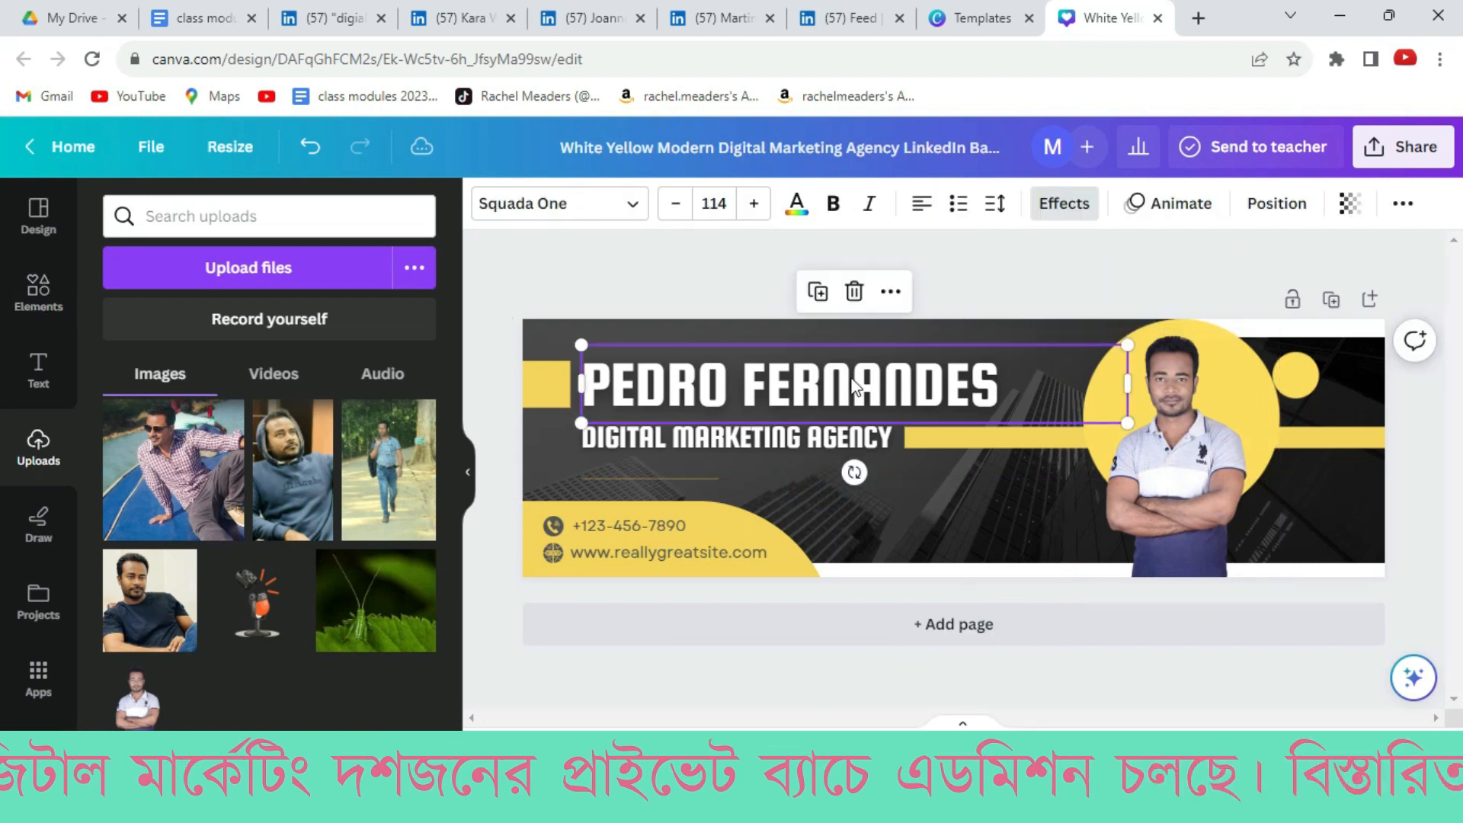
left_click(854, 378)
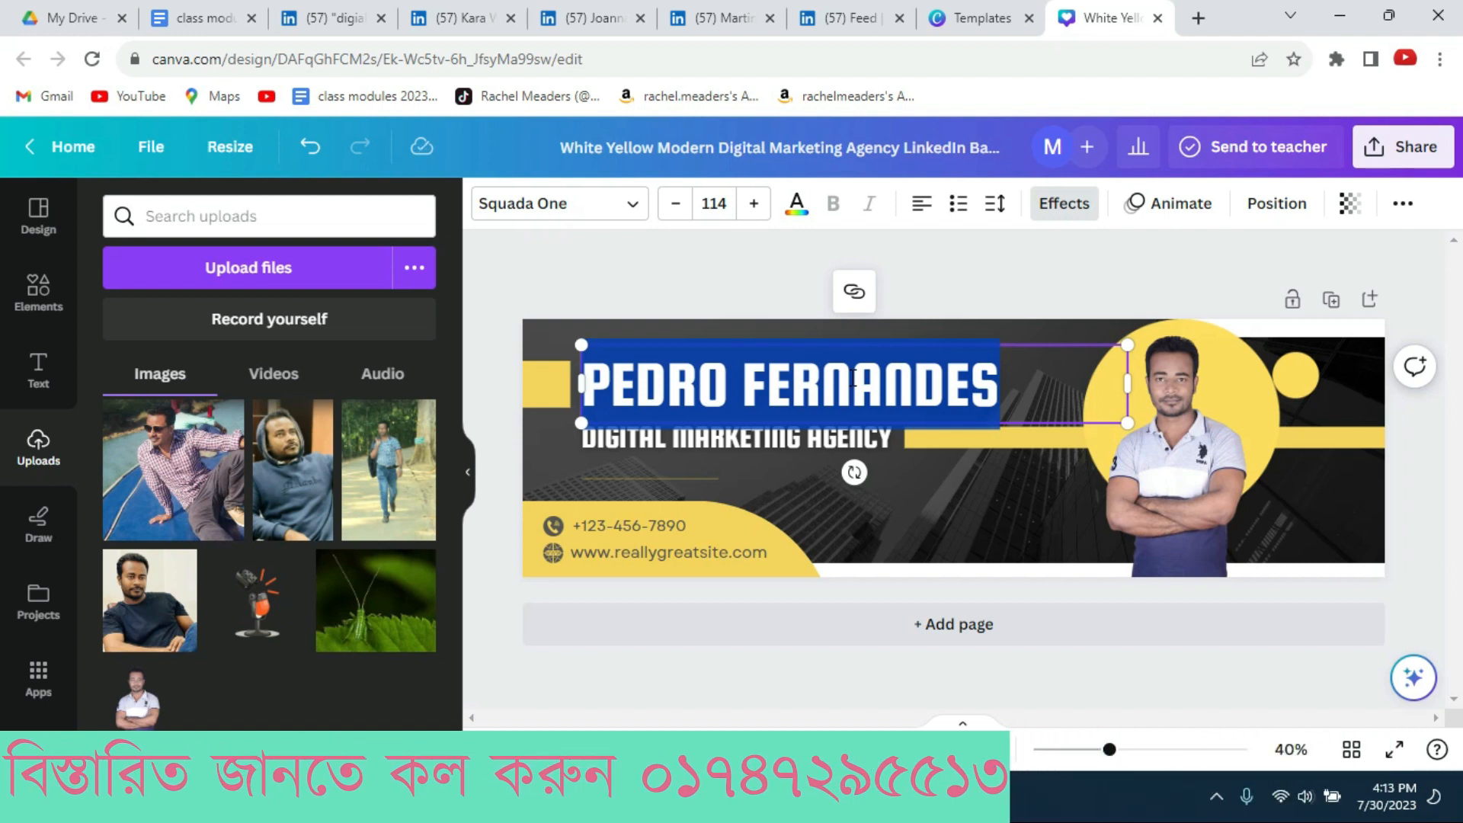
type("ARU")
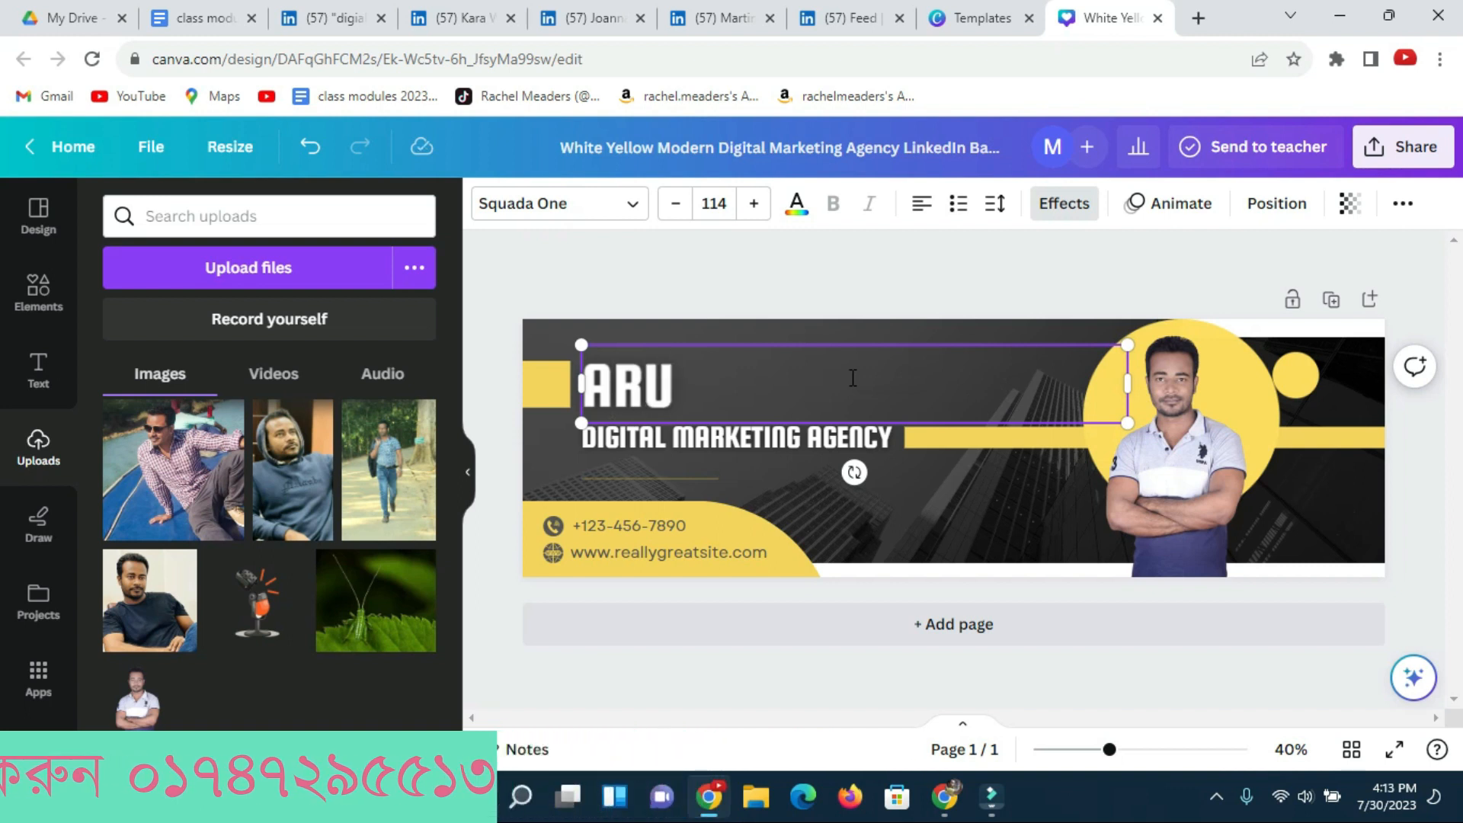
key("BackSpace")
key("BackSpace")
key("BackSpace")
type("R")
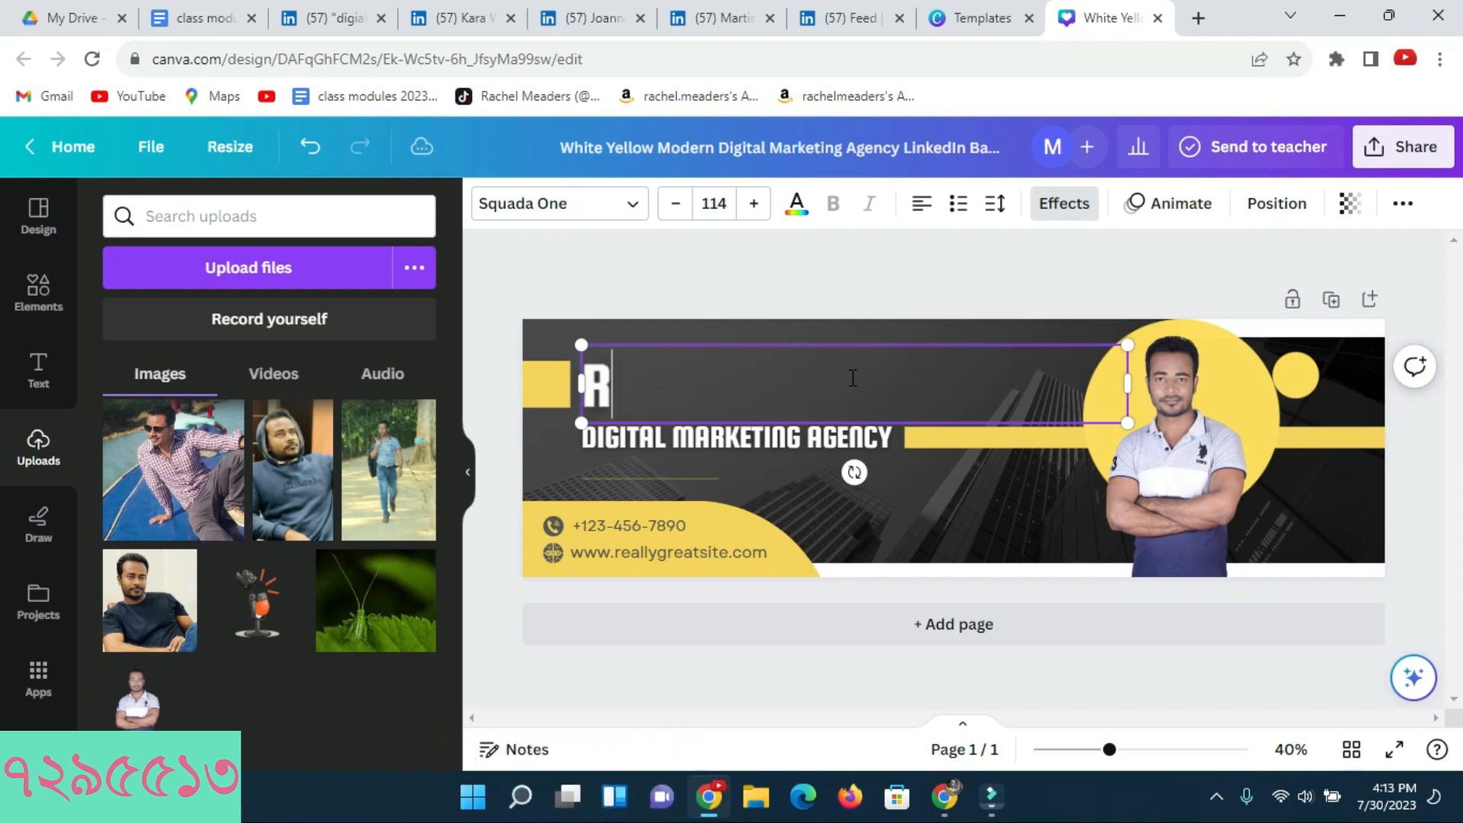
type("UHUL ")
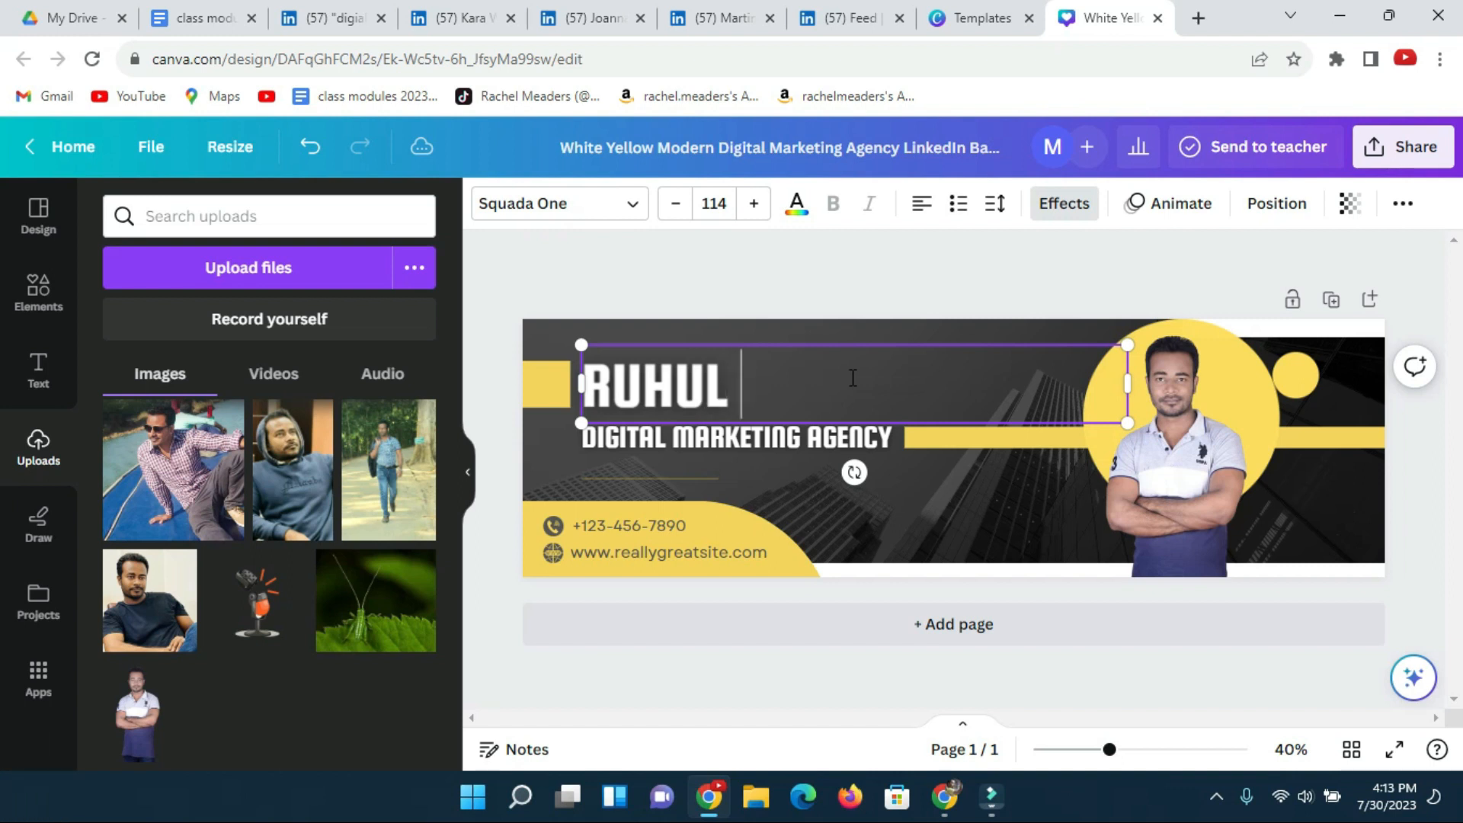
type("AMIN")
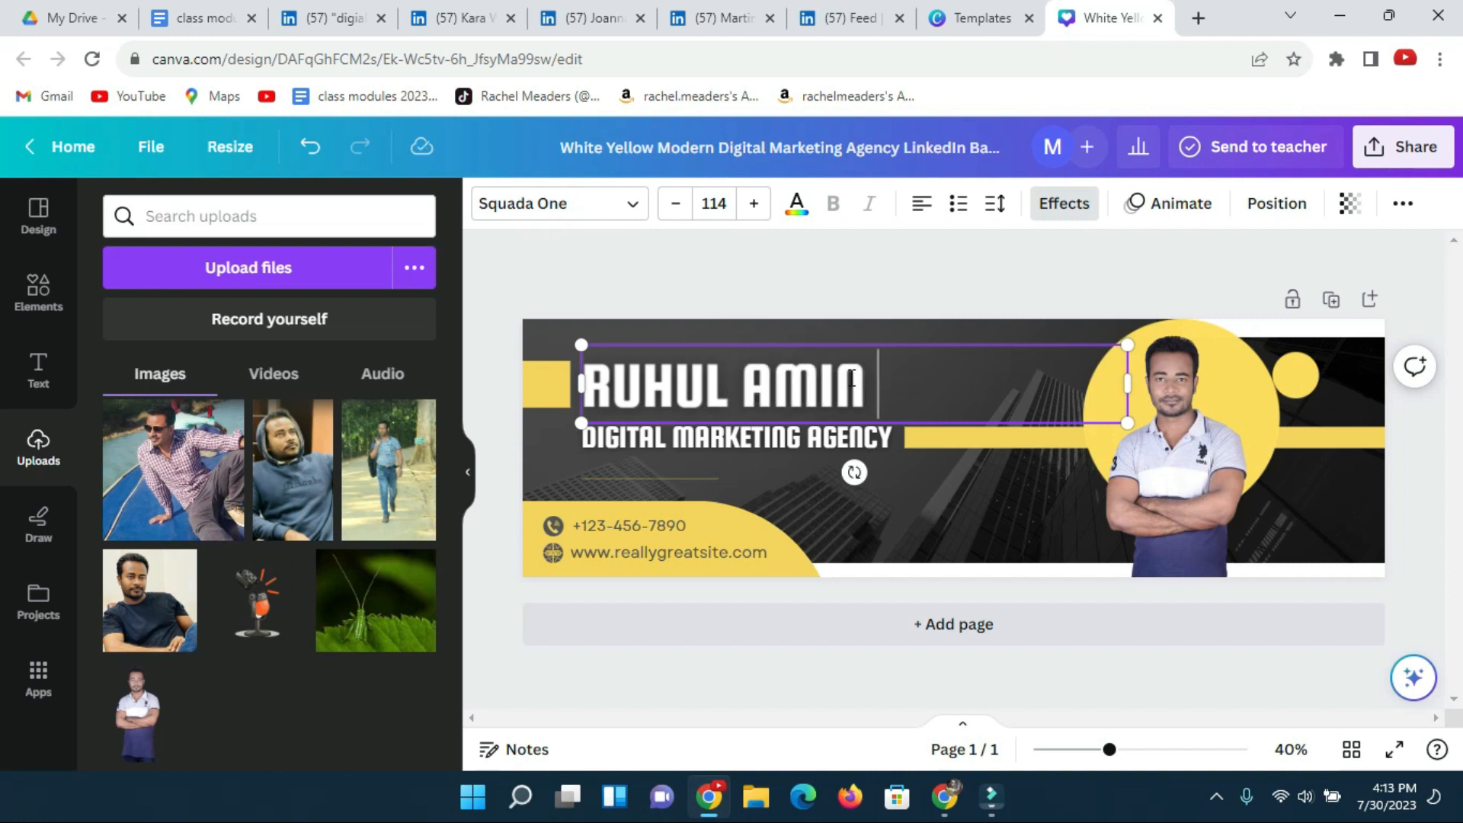
Change the last word of the banner's subtitle so that it reads DIGITAL MARKETING MANAGER
left_click(758, 439)
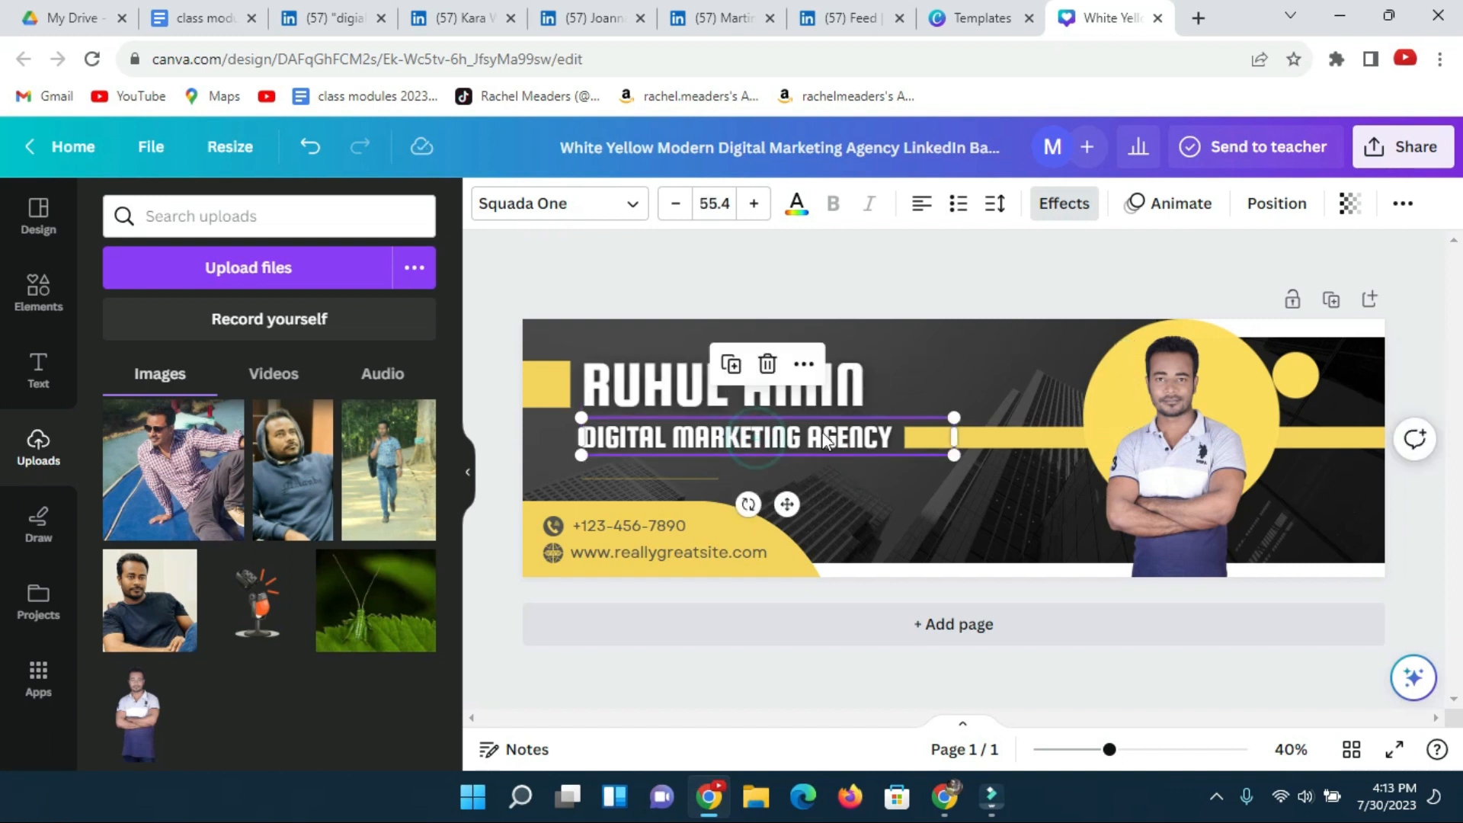
double_click(817, 436)
left_click(896, 439)
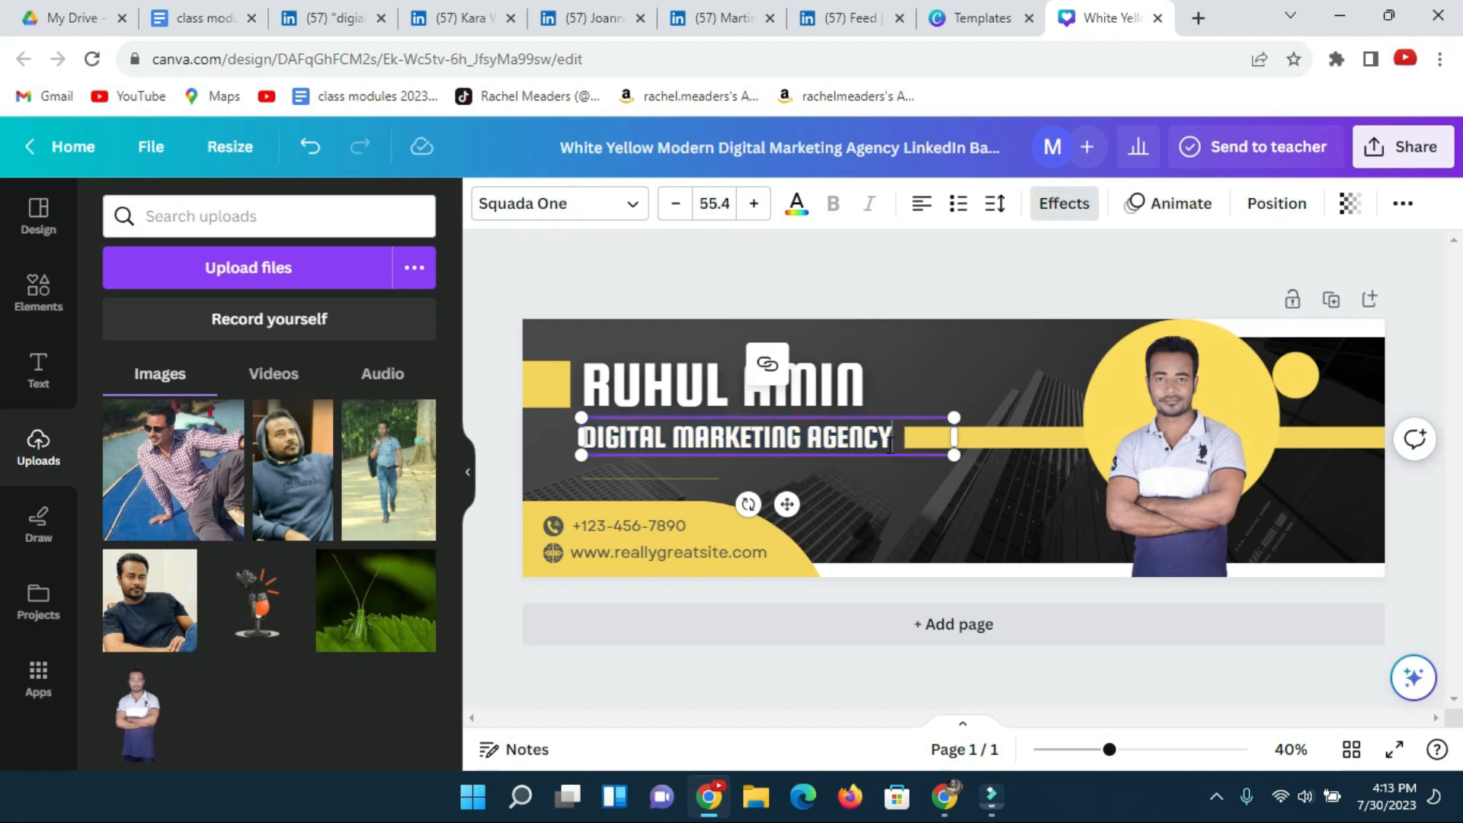
key("BackSpace")
key("BackSpace")
key("BackSpace")
key("BackSpace")
key("BackSpace")
key("BackSpace")
key("BackSpace")
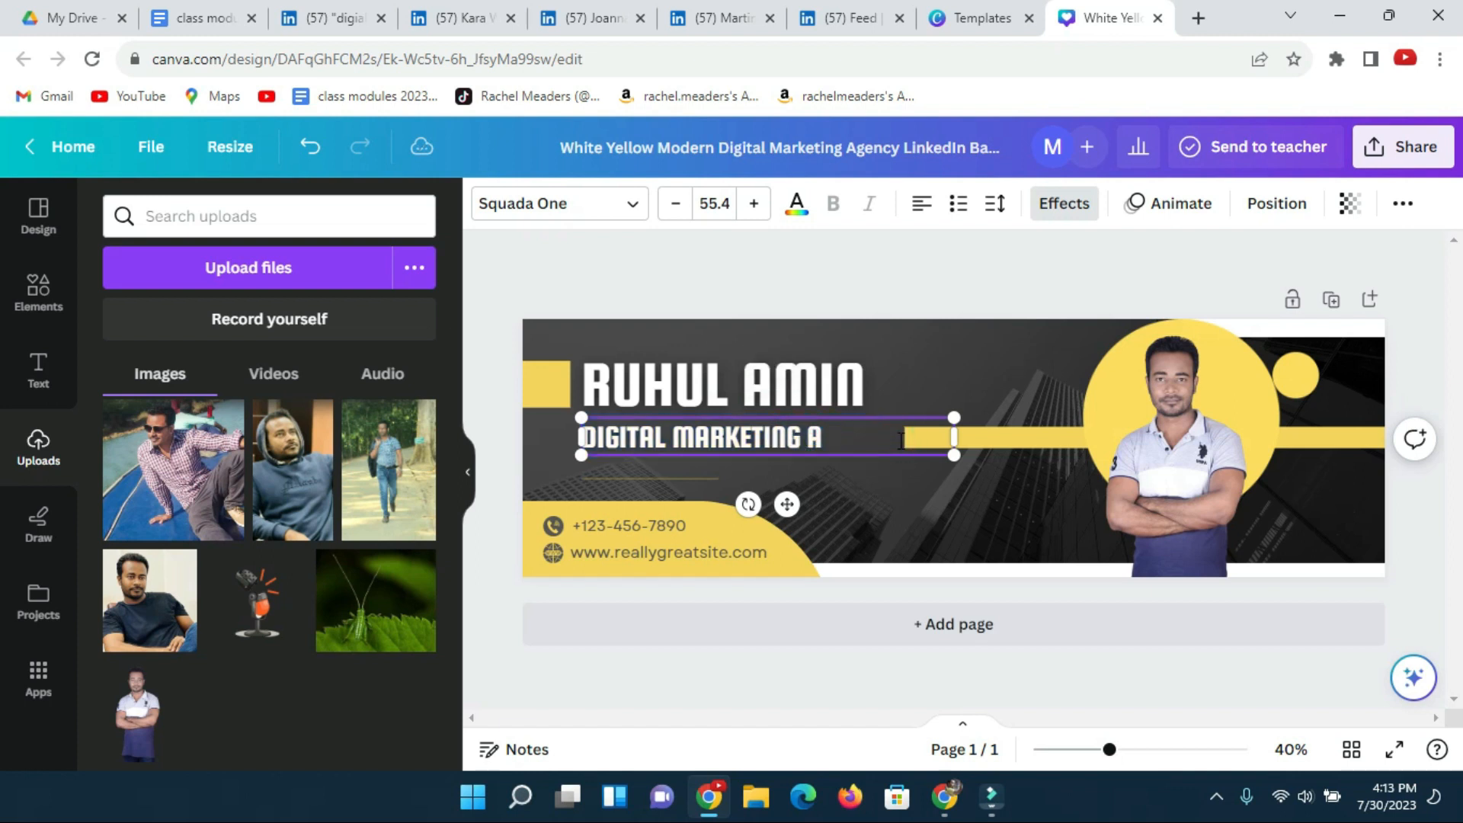
type("MANAGE")
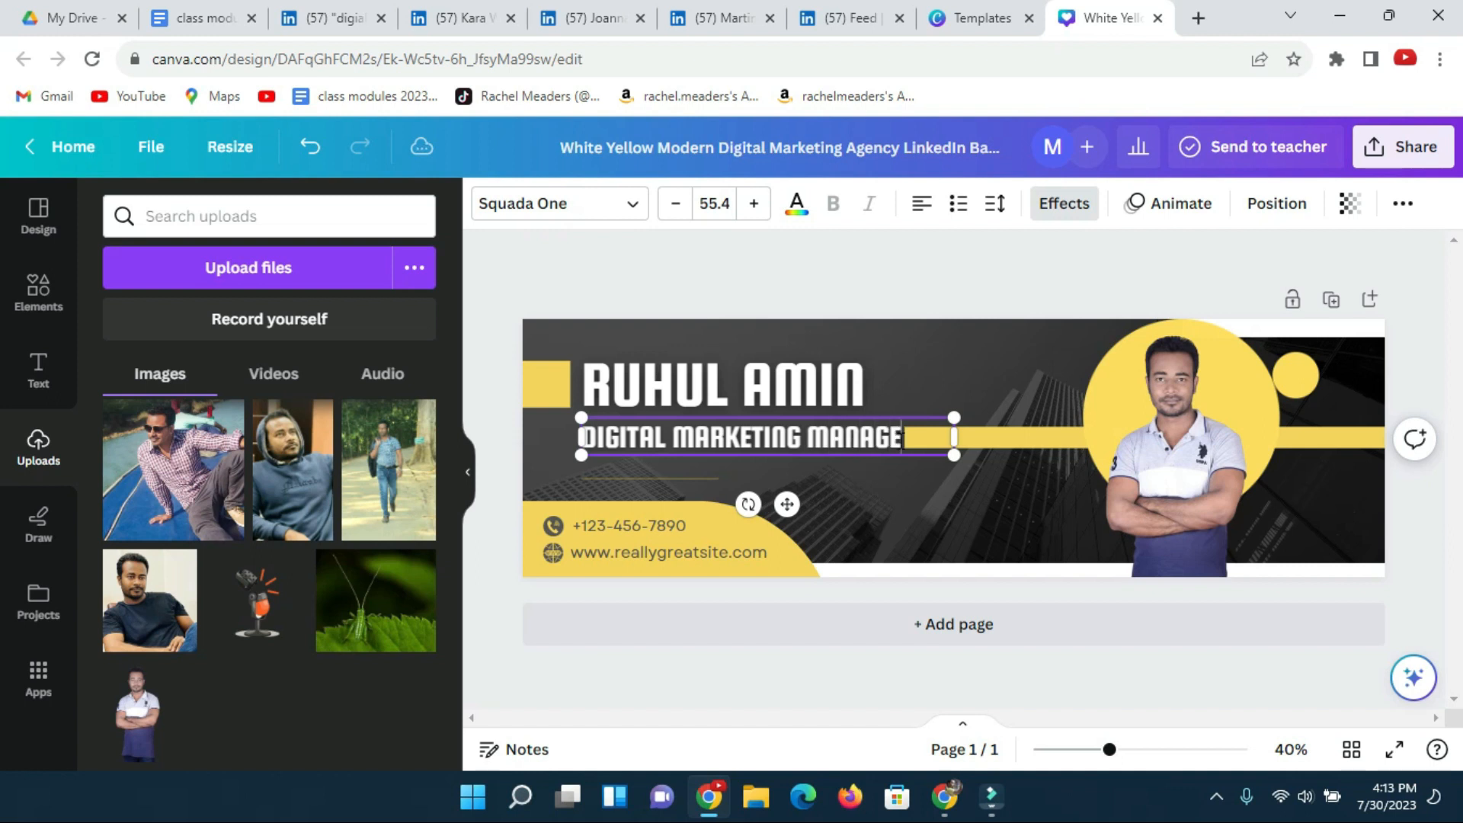
type("R")
left_click(976, 395)
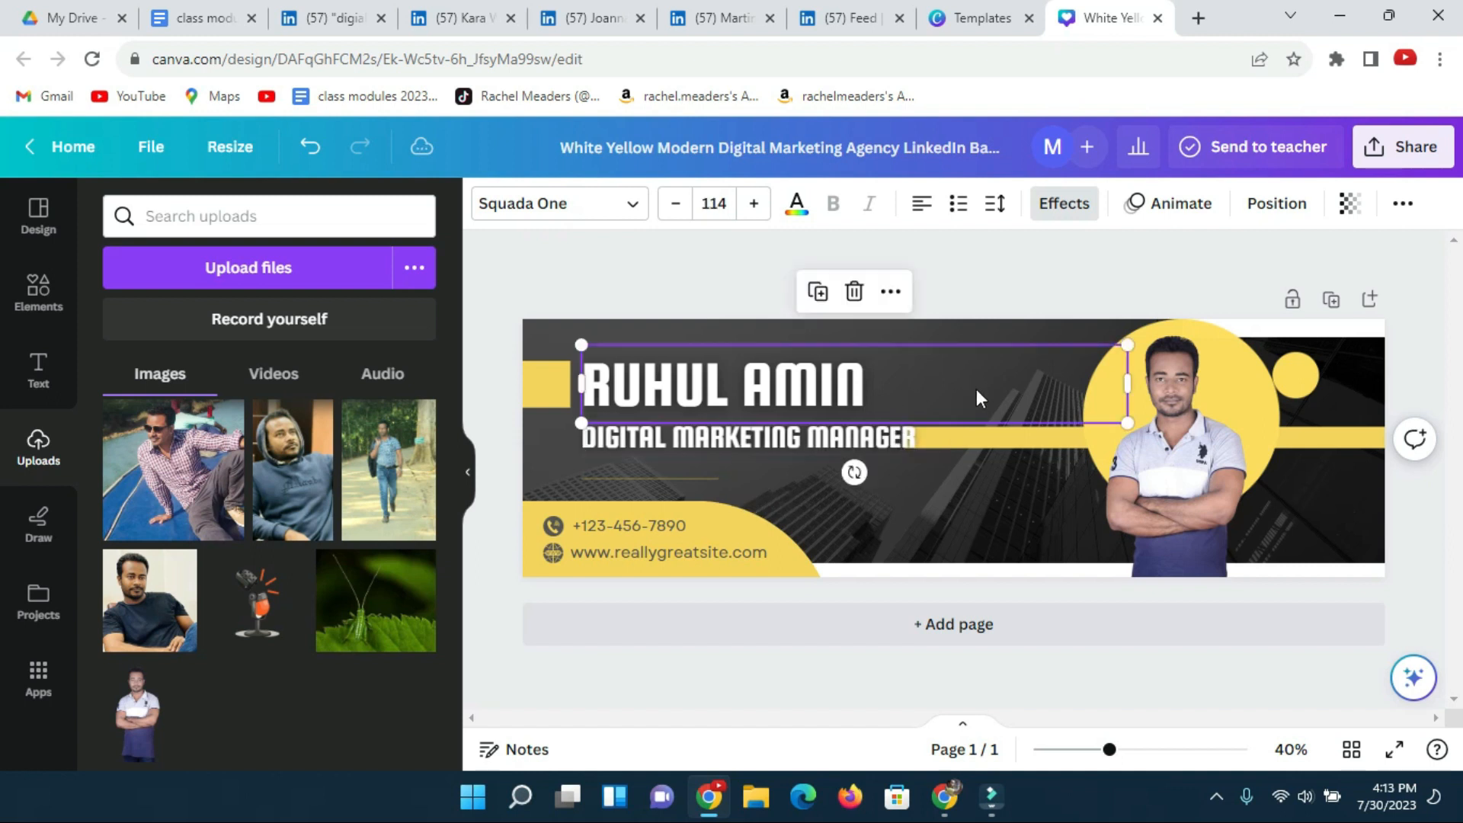
Shift the subtitle slightly to the left so it ends just before the yellow horizontal bar
left_click(886, 445)
left_click_drag(886, 446, 864, 437)
left_click(926, 378)
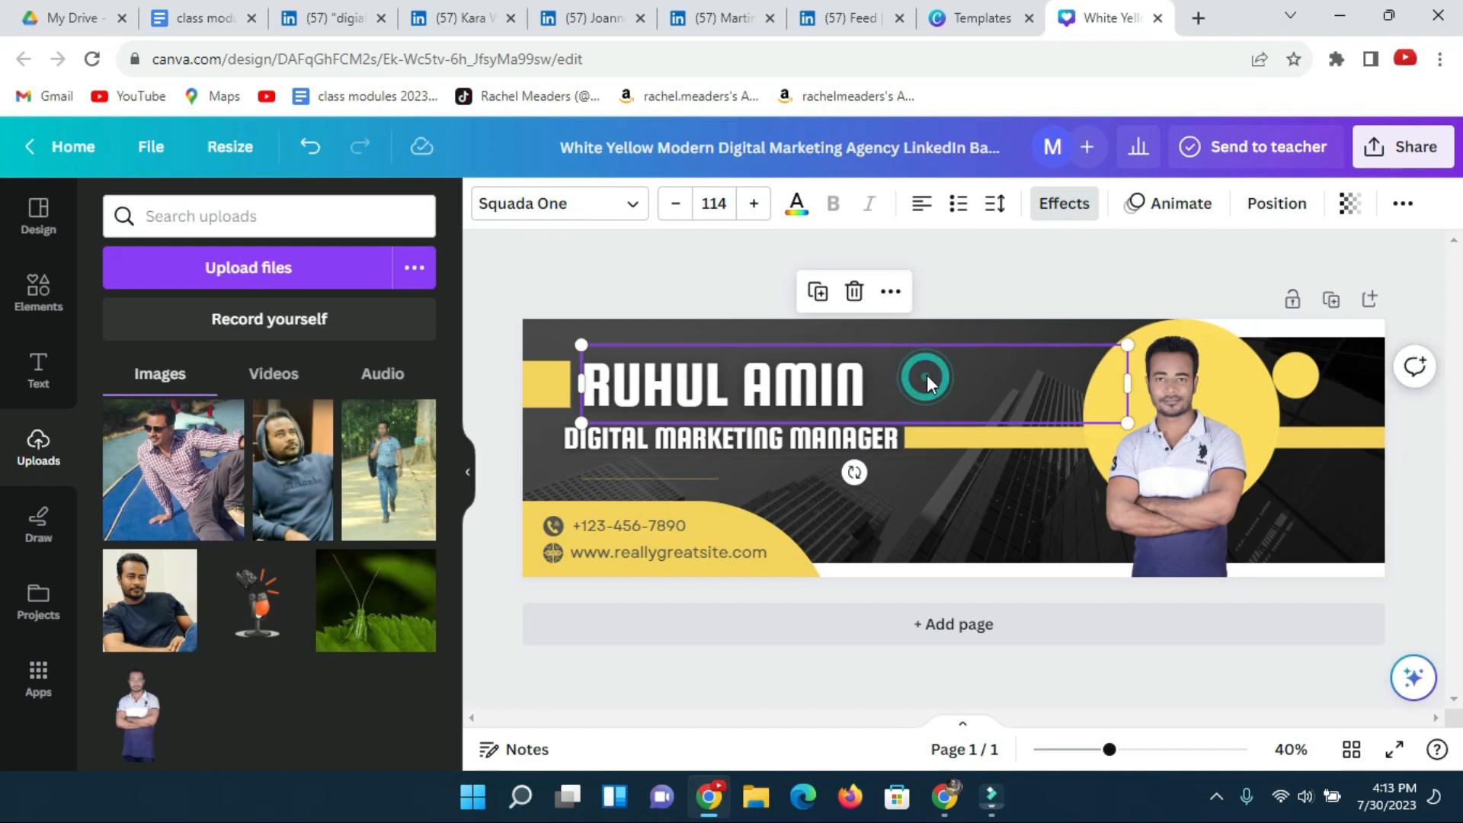
Replace the sample phone number in the banner's yellow contact area with a ten-digit placeholder made of zeros
left_click(627, 525)
left_click(627, 524)
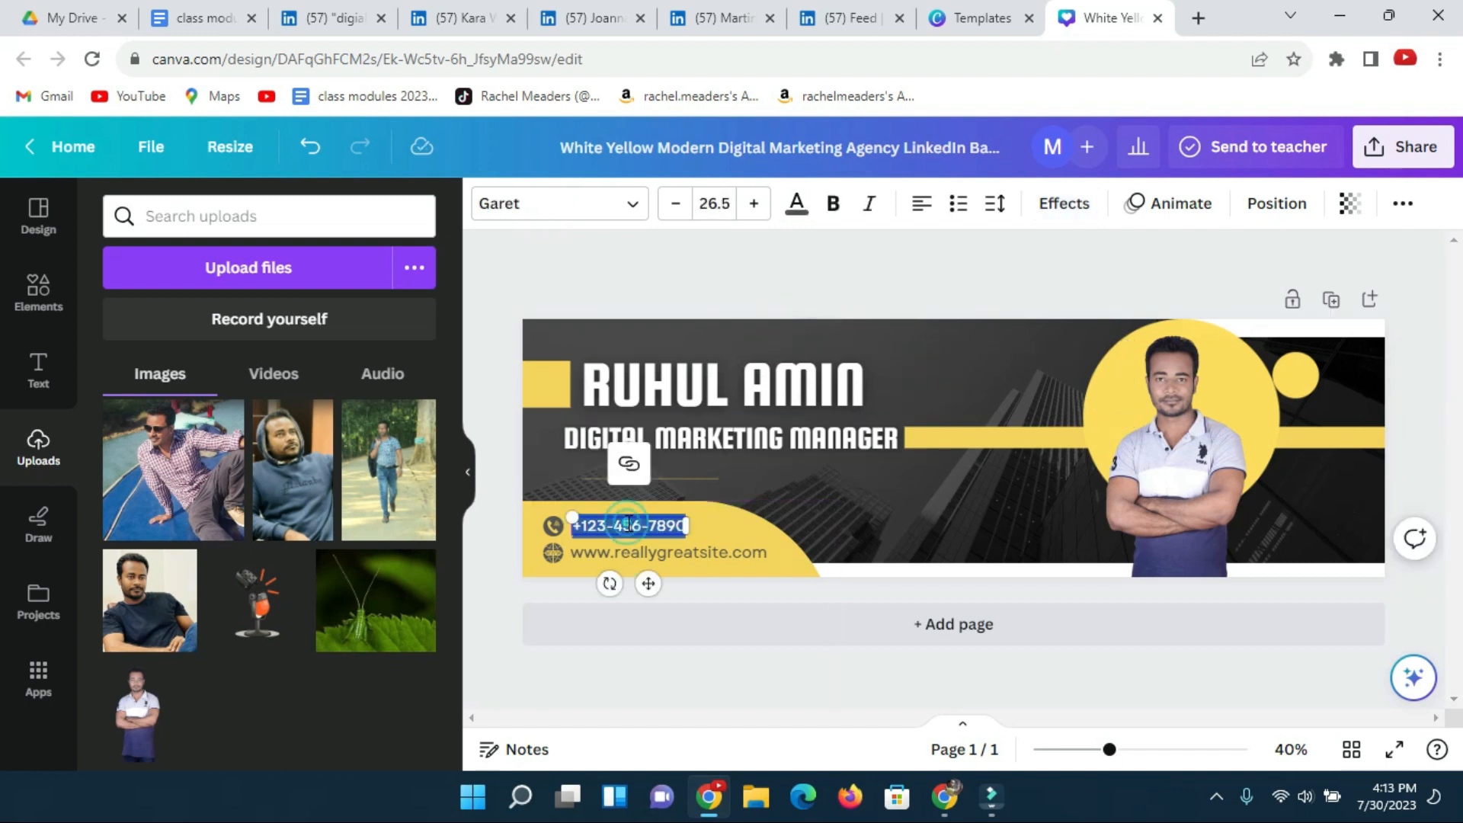
key("BackSpace")
type("000000000")
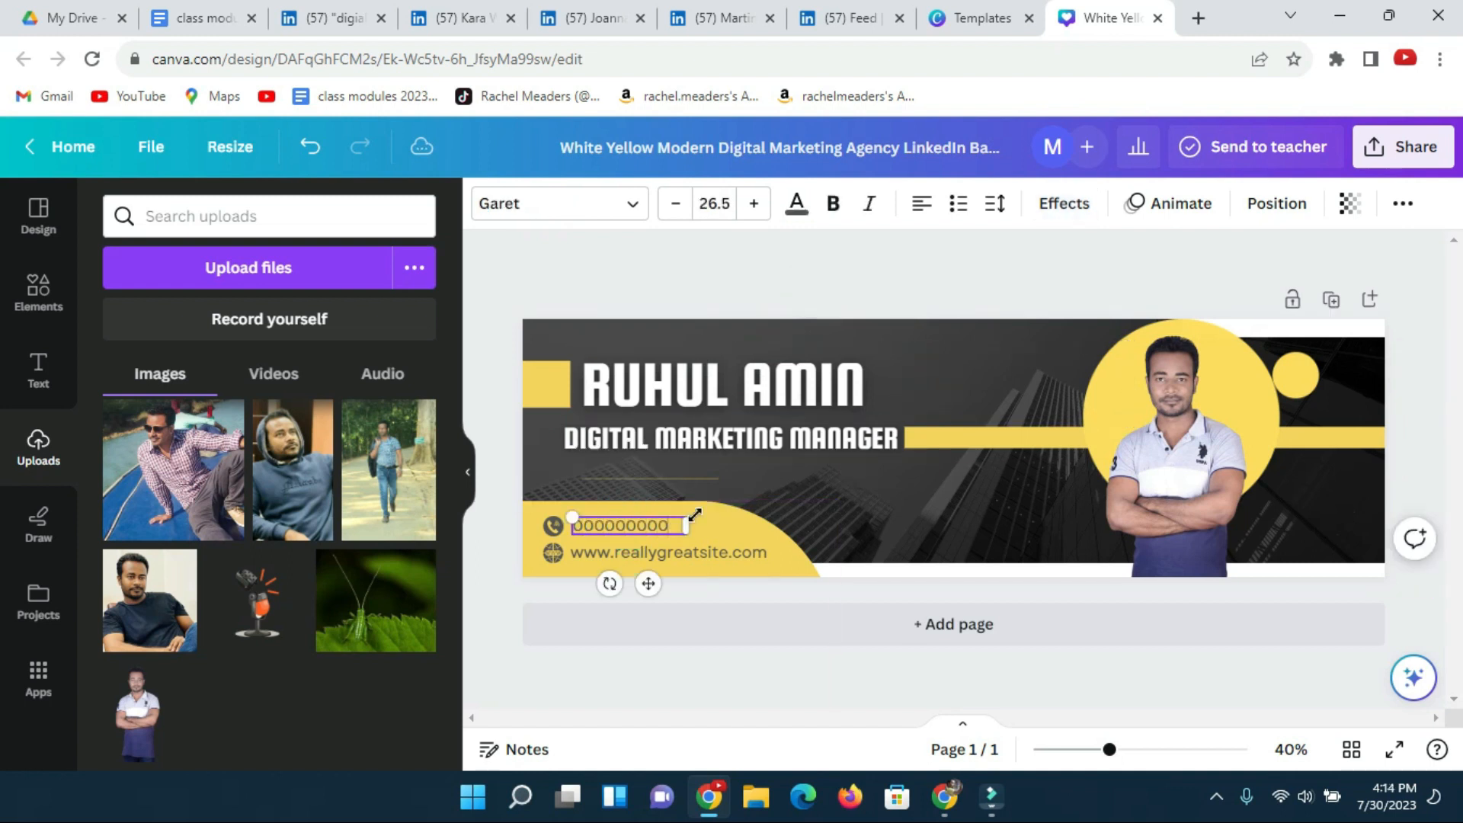
type("0000")
key("BackSpace")
key("BackSpace")
key("BackSpace")
left_click(696, 553)
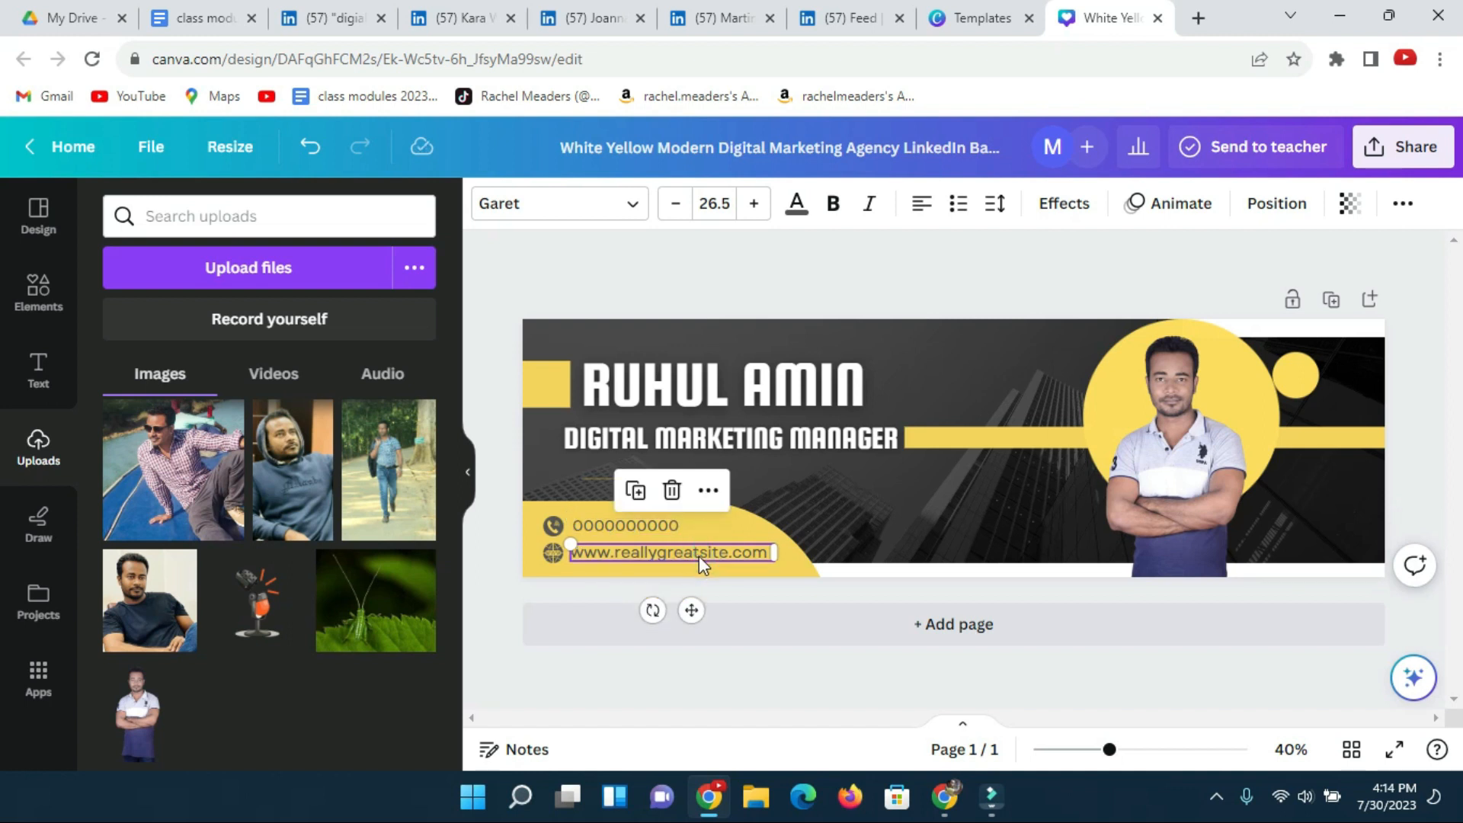
left_click(710, 551)
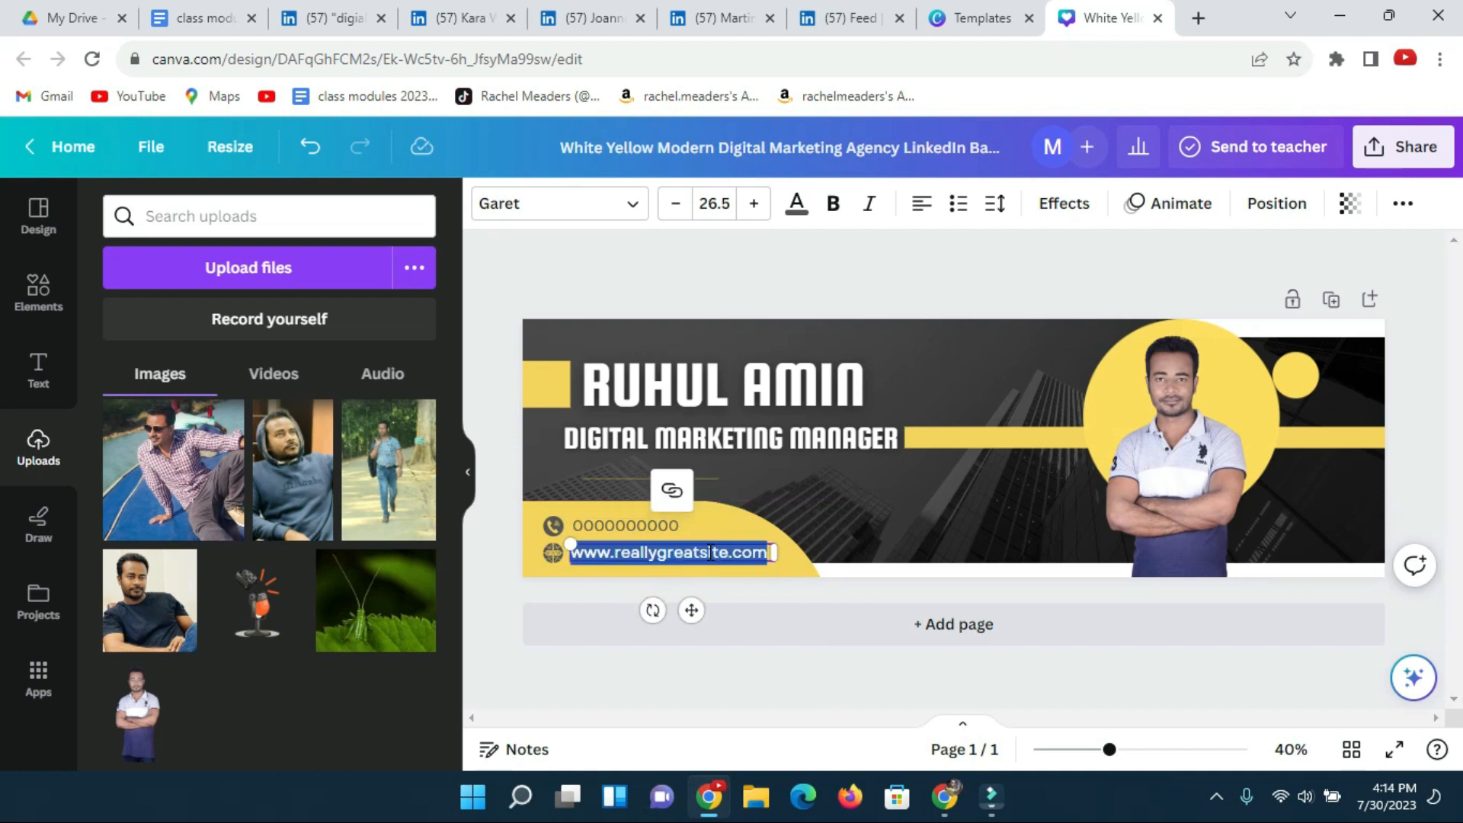
left_click(722, 558)
double_click(722, 557)
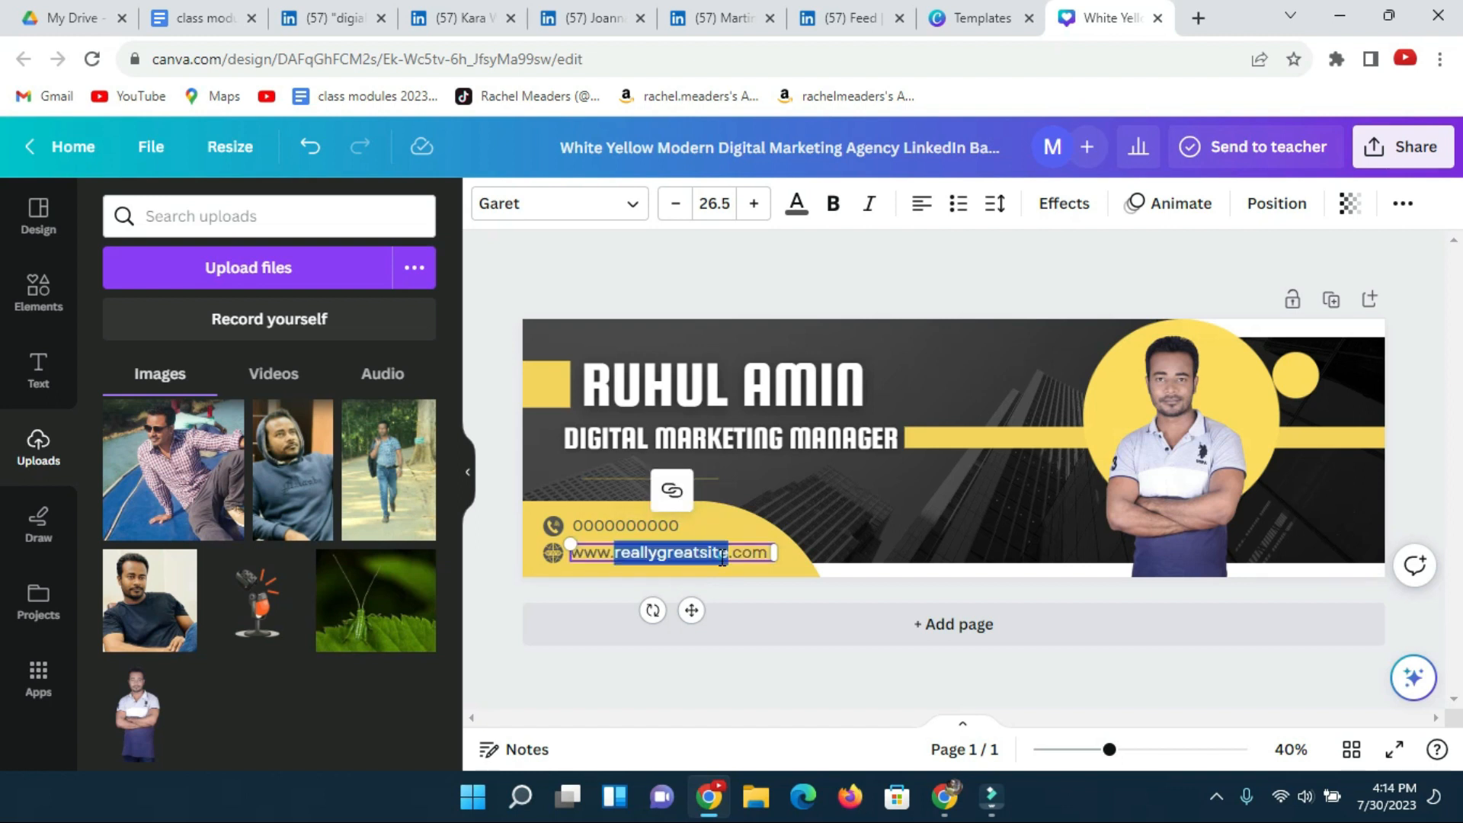
left_click(739, 555)
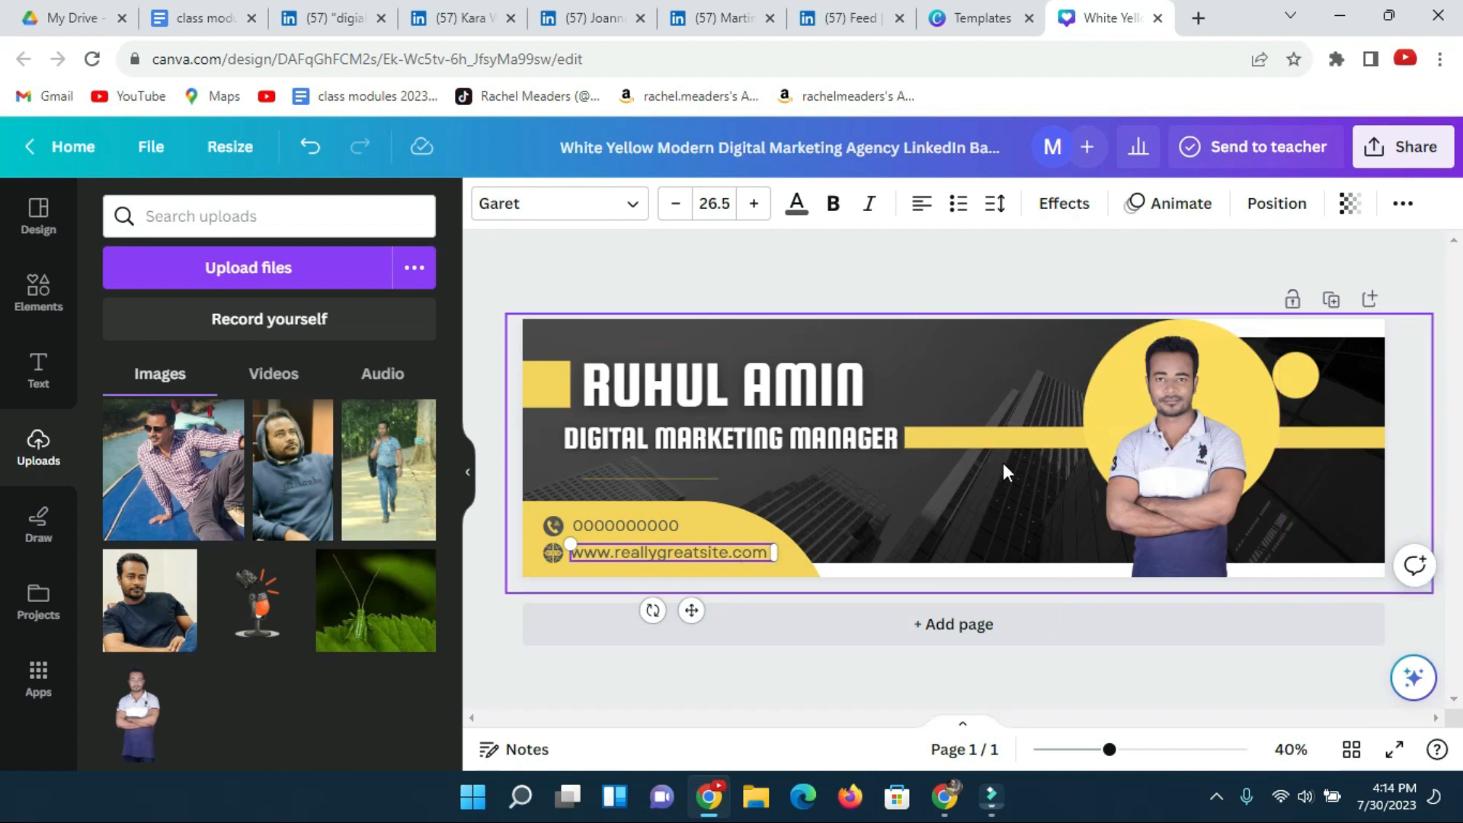
Recolor the banner's name heading with the darker yellow from the document colors
left_click(818, 394)
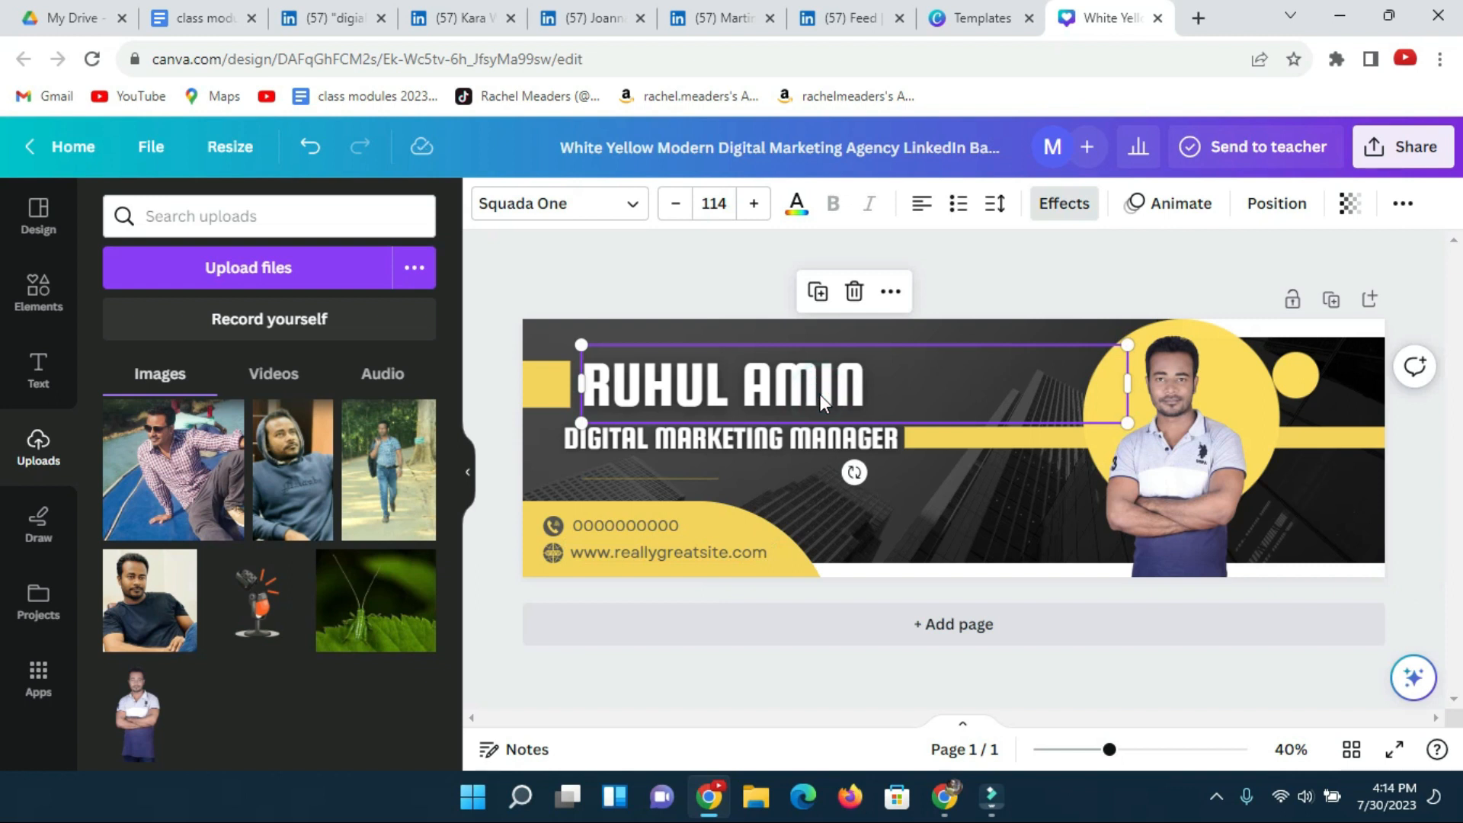
left_click(798, 219)
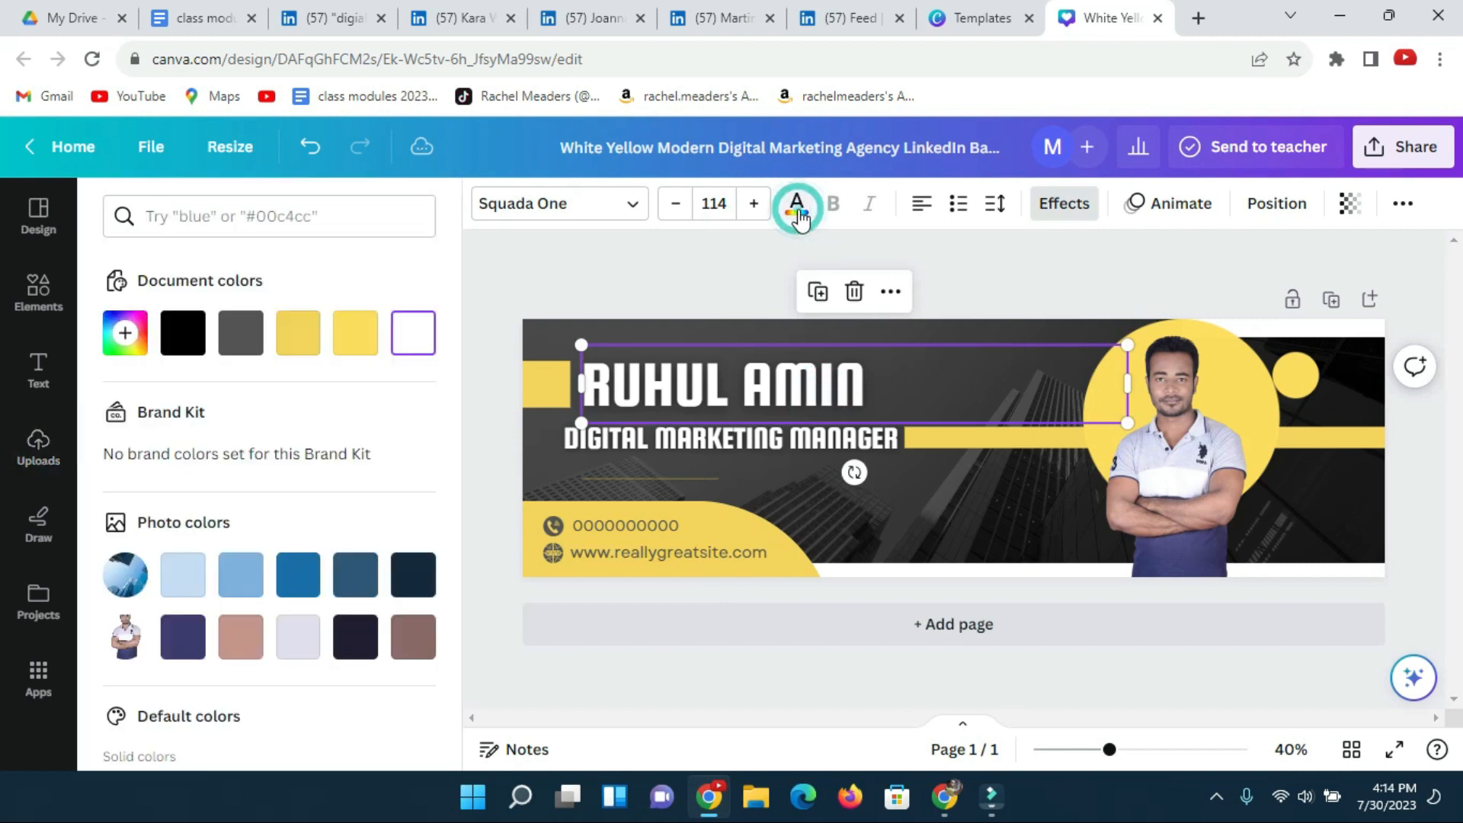
left_click(301, 583)
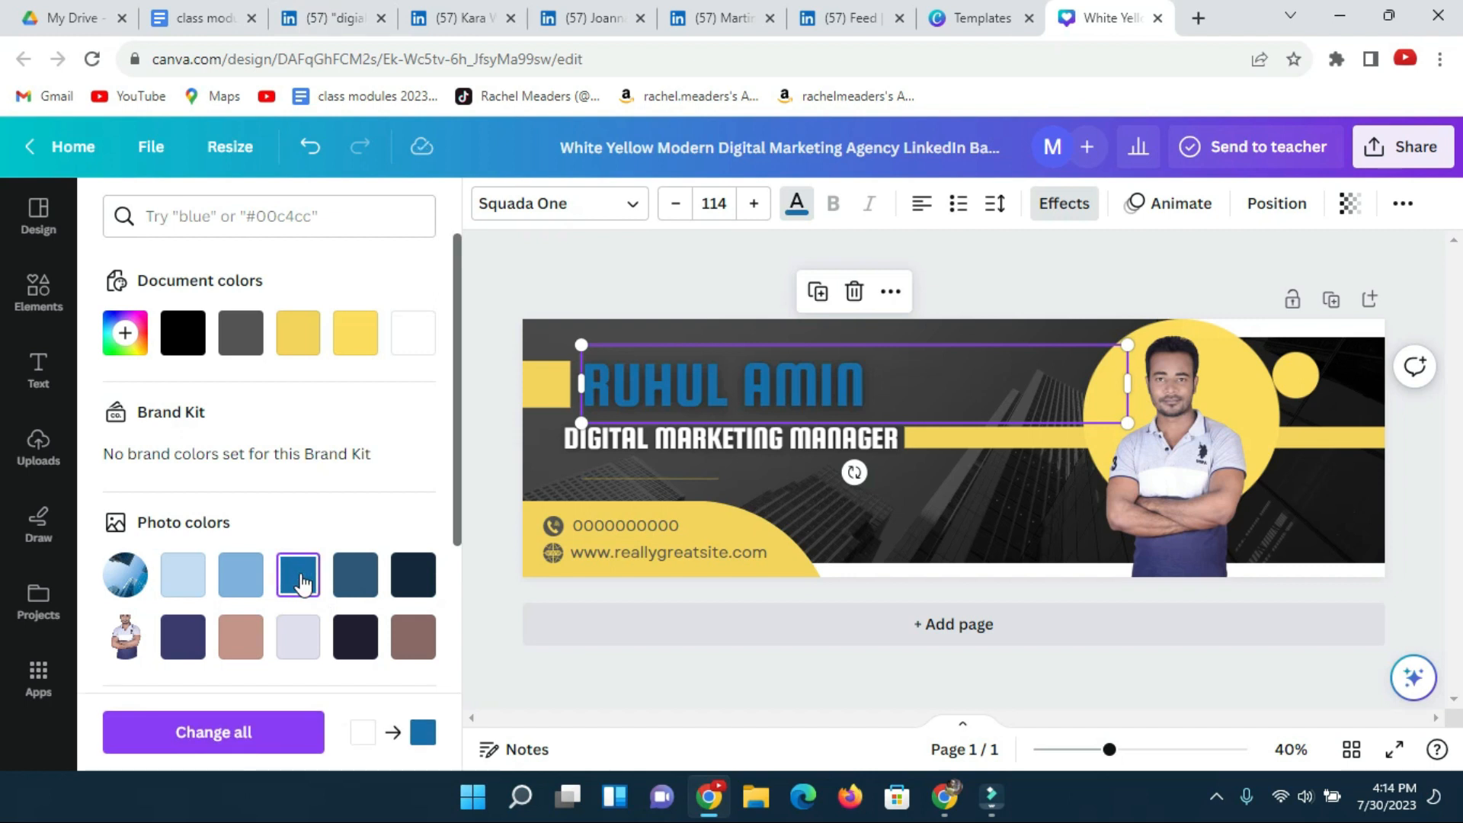
left_click(300, 338)
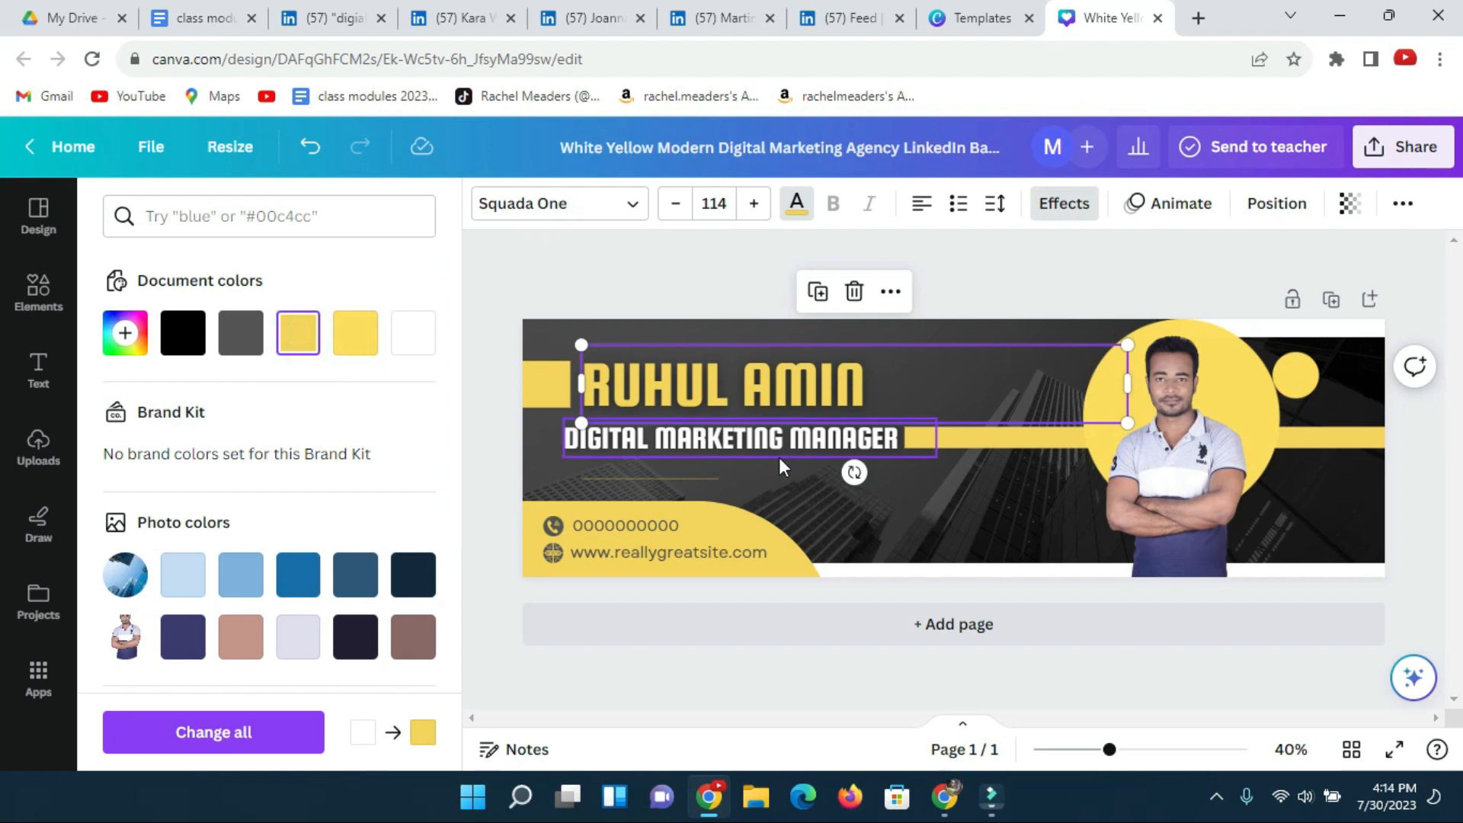
left_click(957, 482)
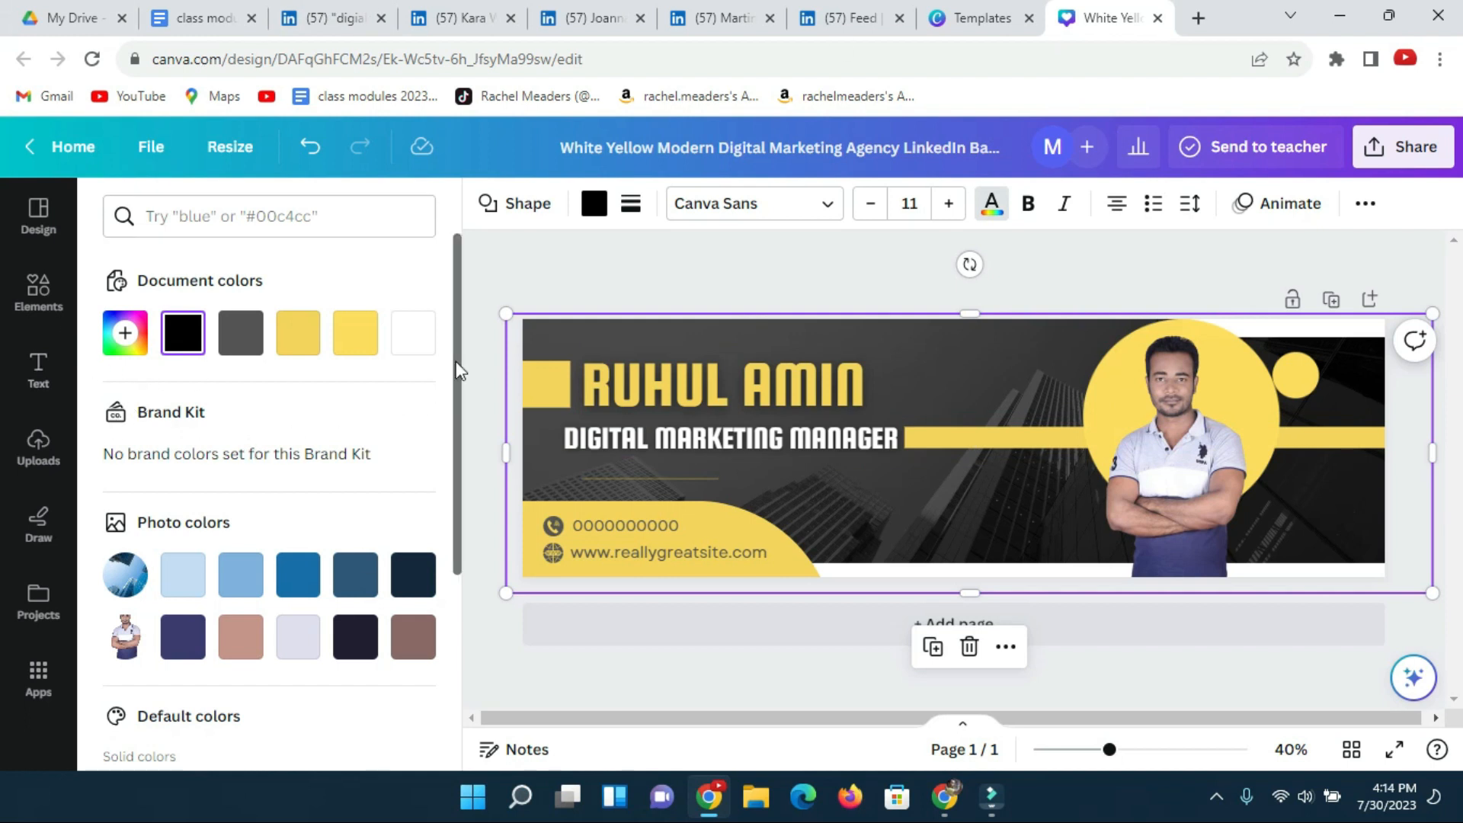
Upload the image 20230725_010221.jpg from the Downloads folder to the design's uploads
left_click(37, 450)
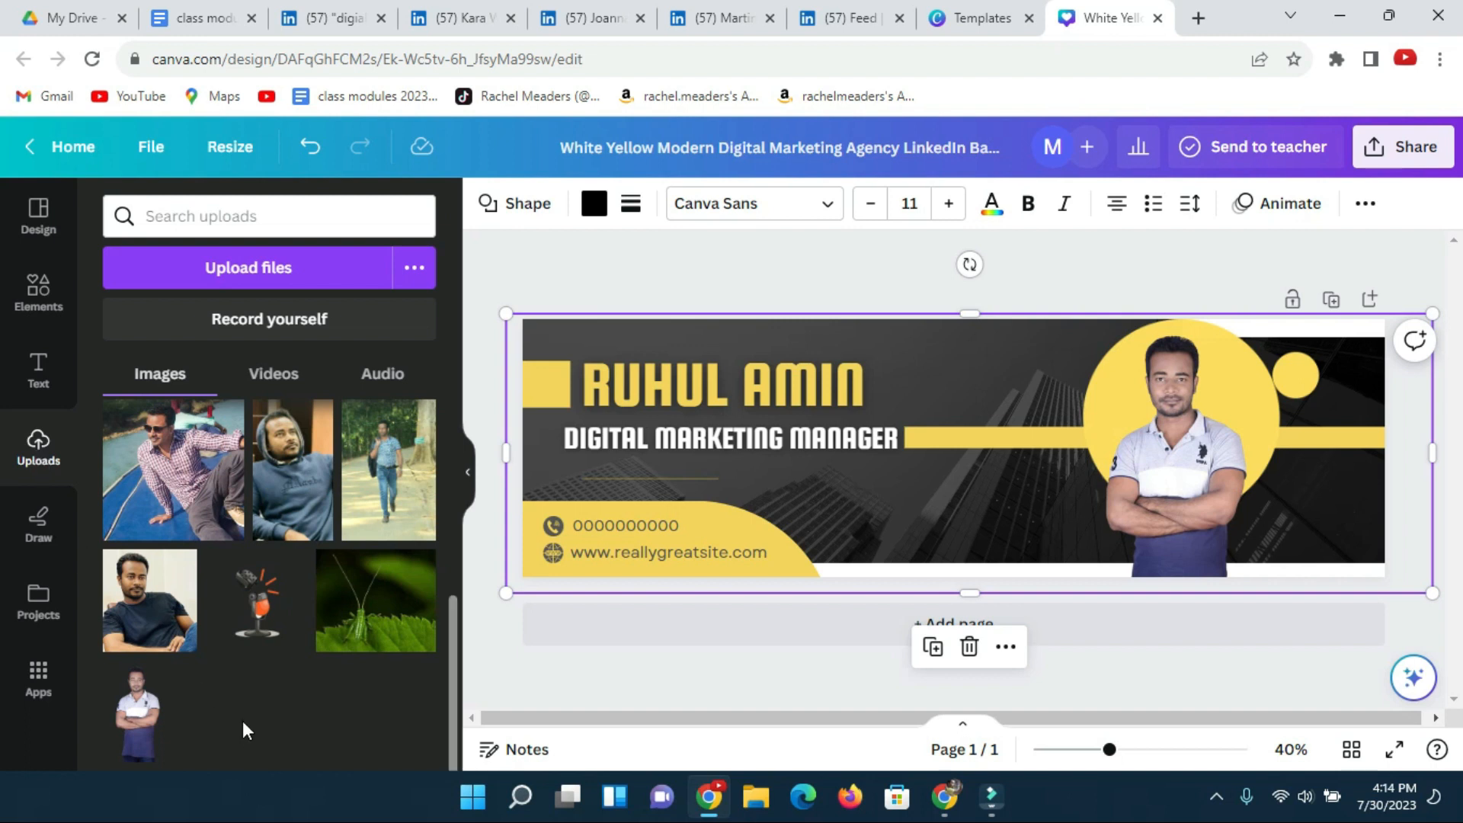
left_click(262, 273)
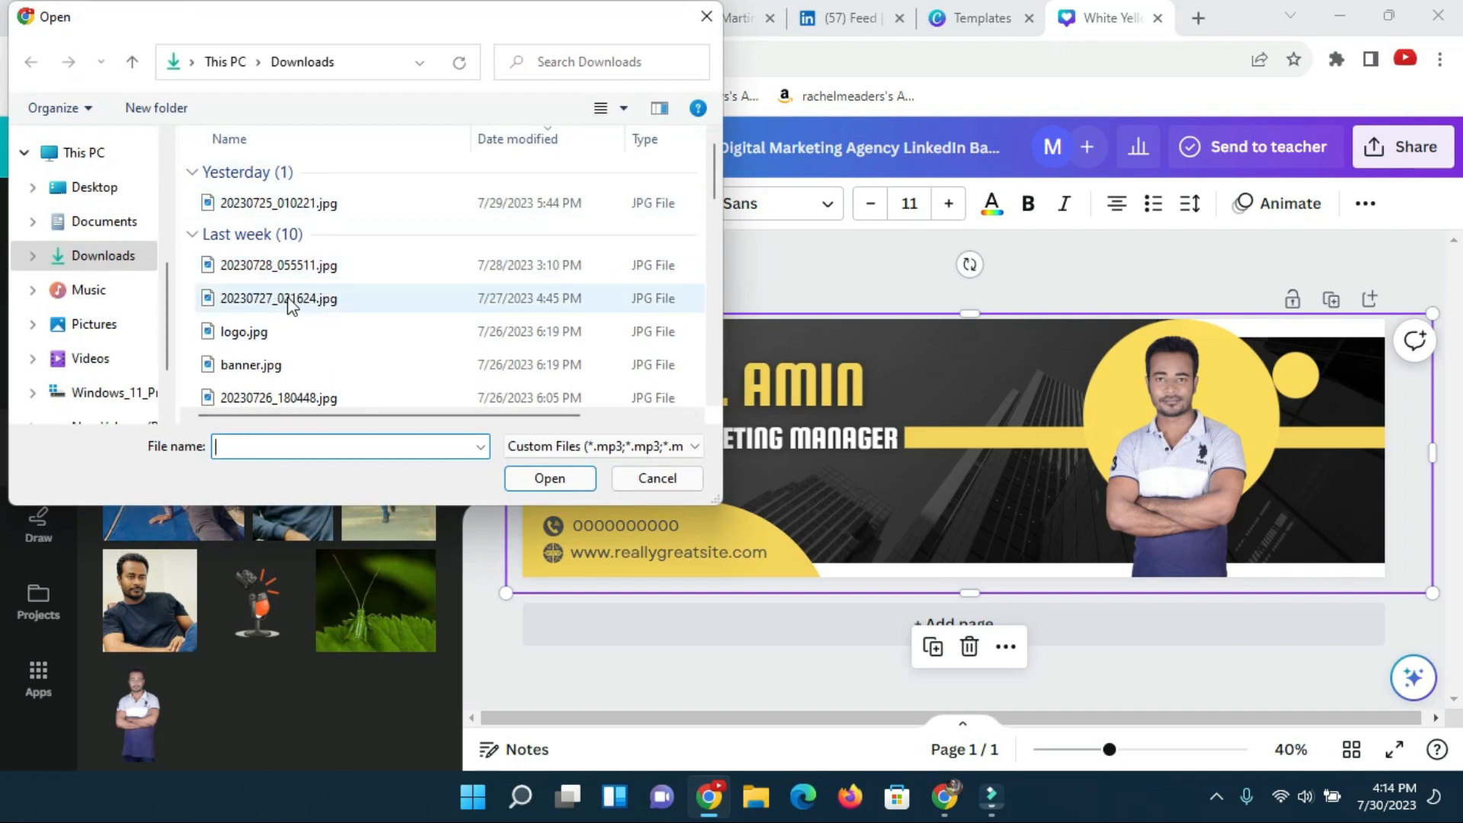
left_click(265, 204)
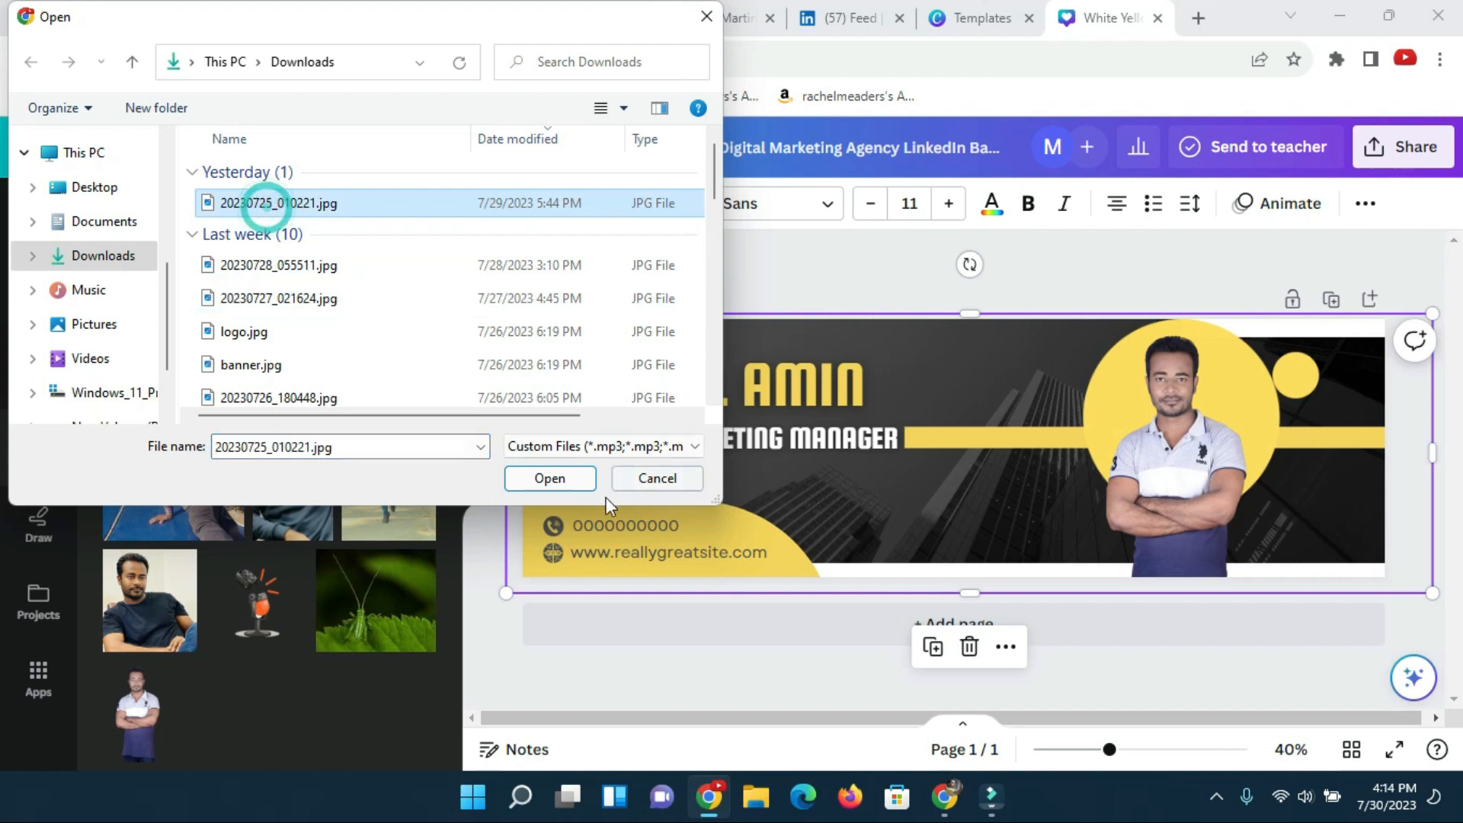
left_click(543, 472)
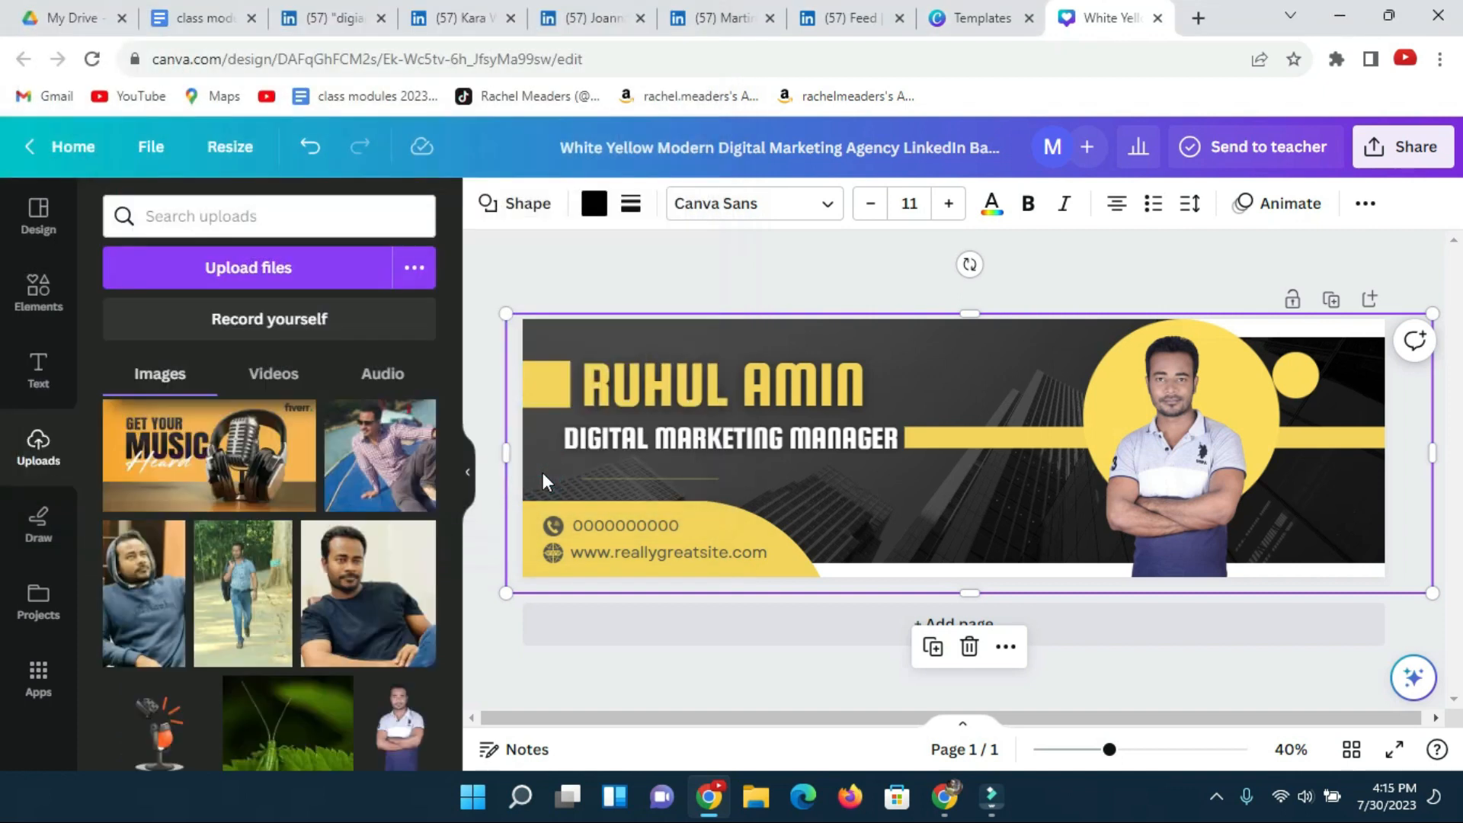
scroll(239, 608, "down", 1)
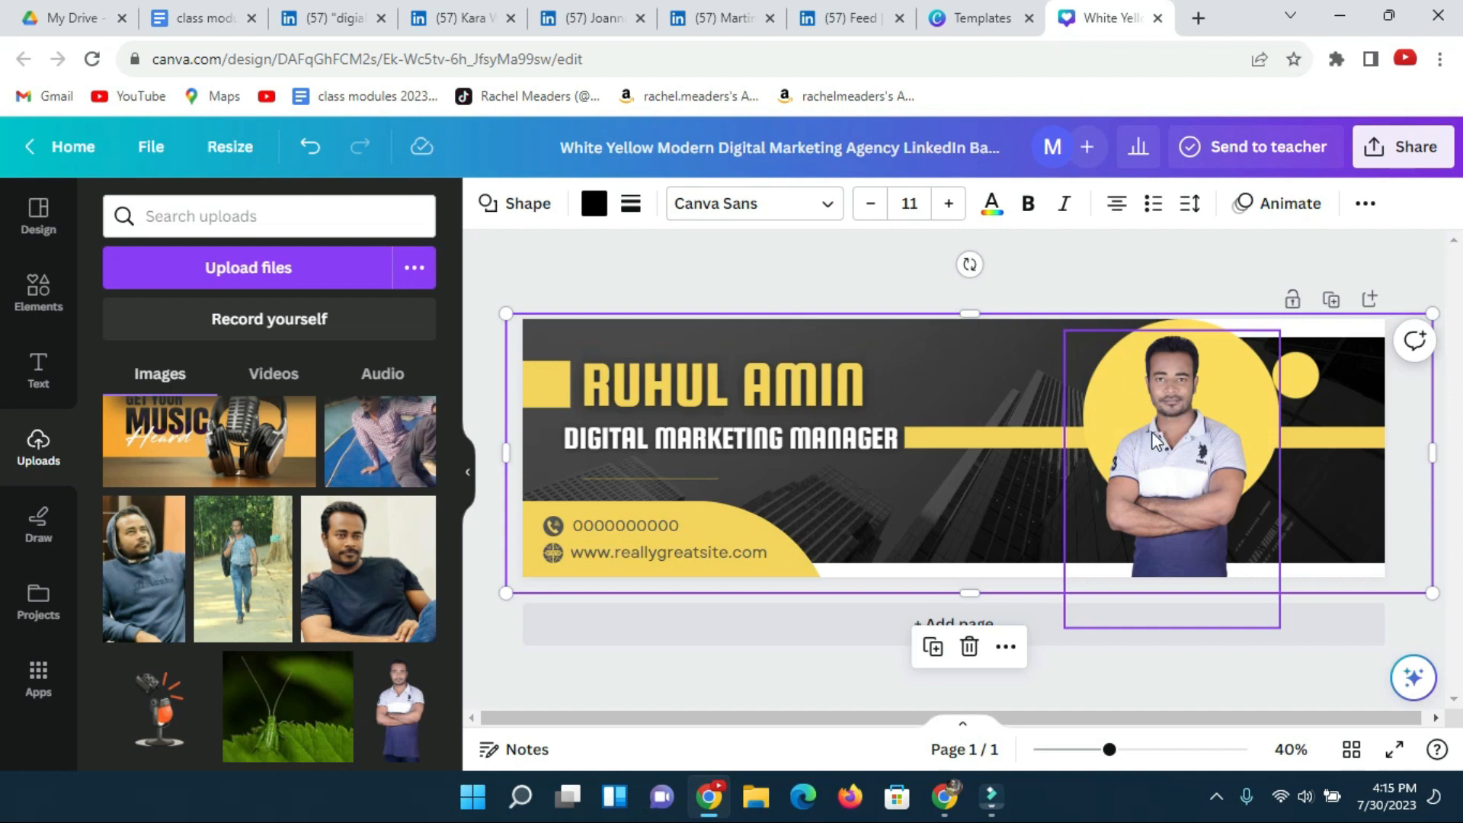
Download the finished banner as a JPG file and close the download message
left_click(1390, 159)
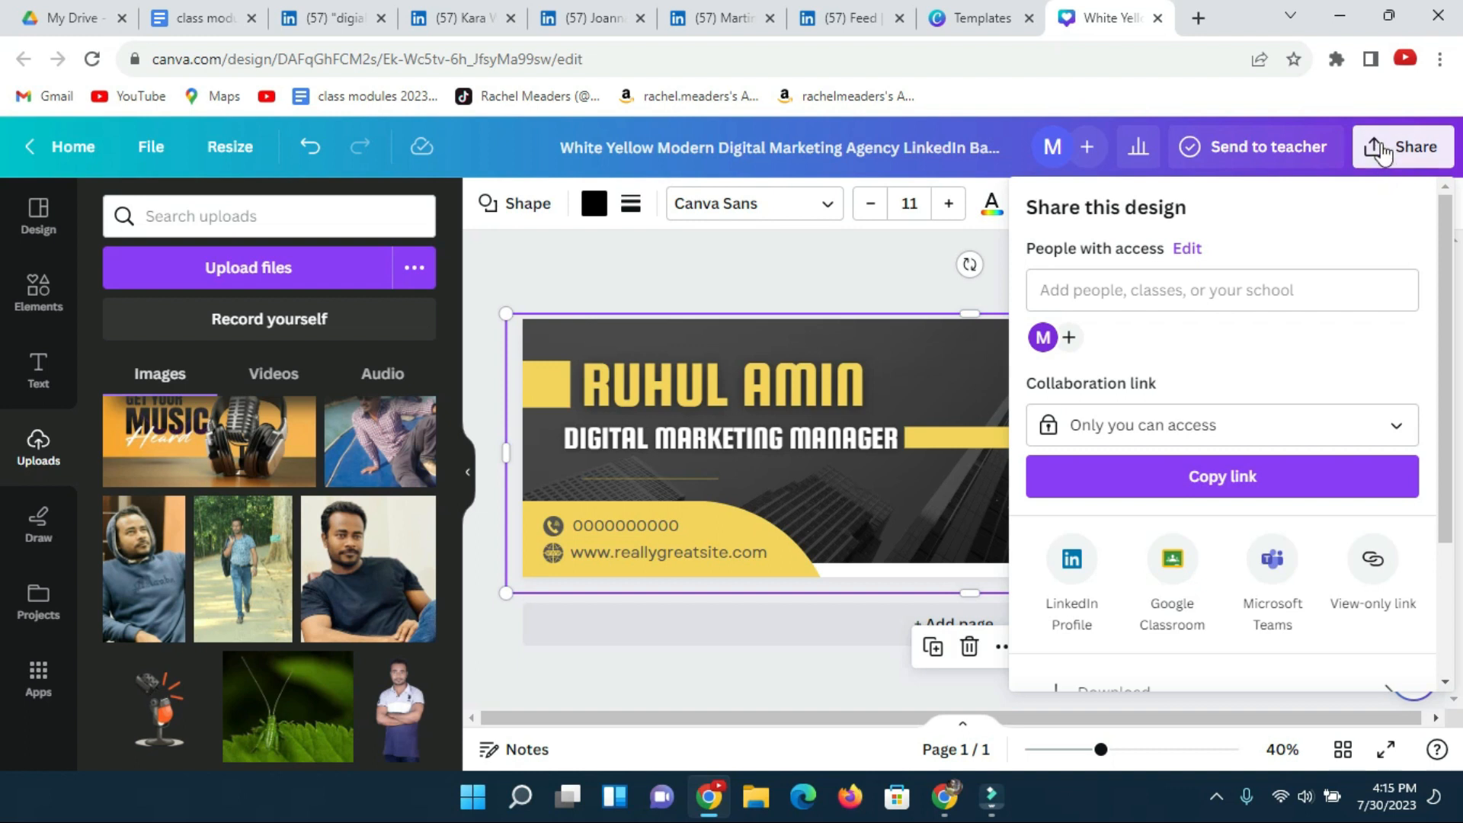
scroll(1209, 439, "down", 3)
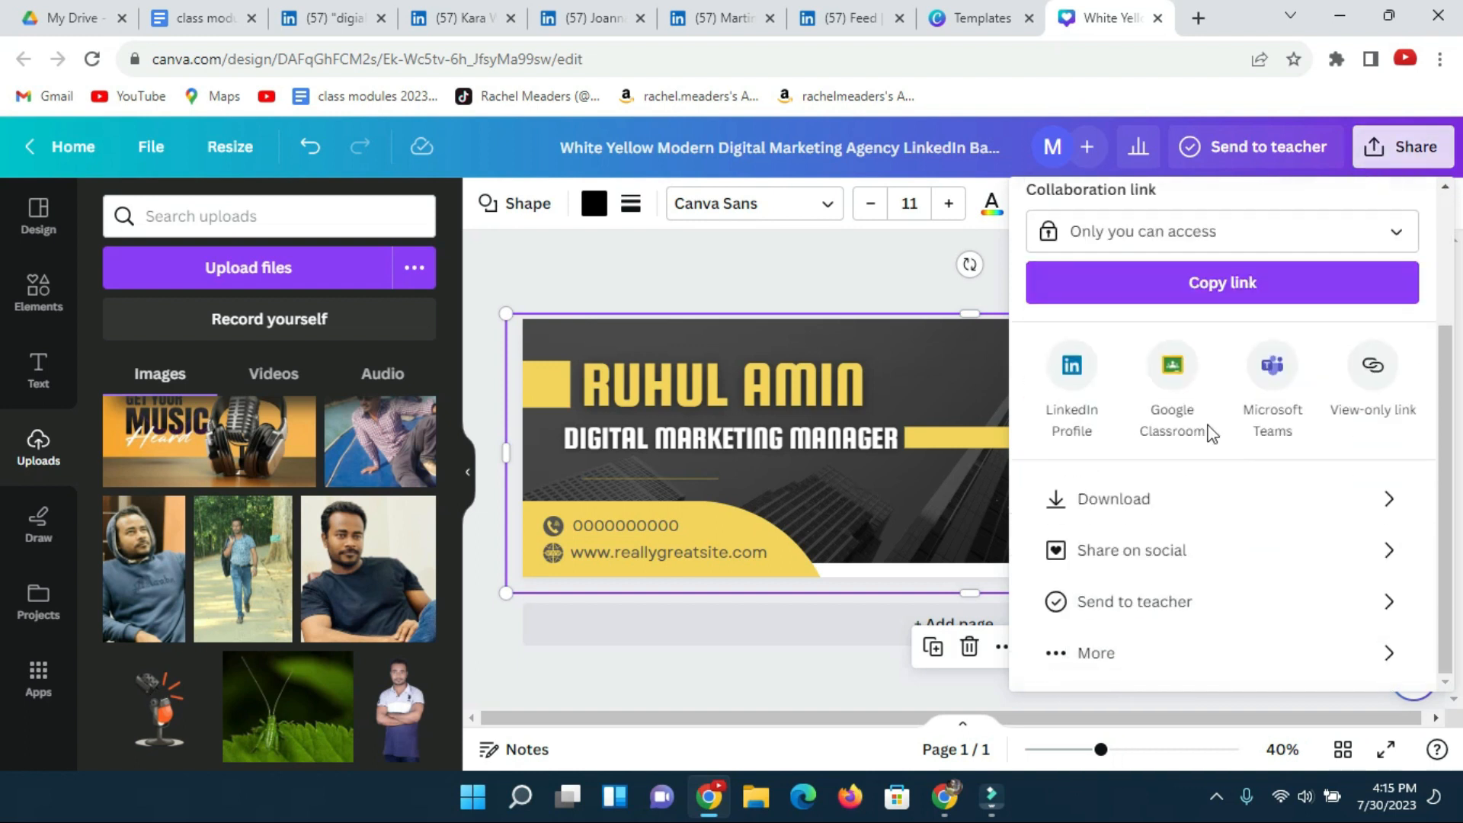
left_click(1145, 499)
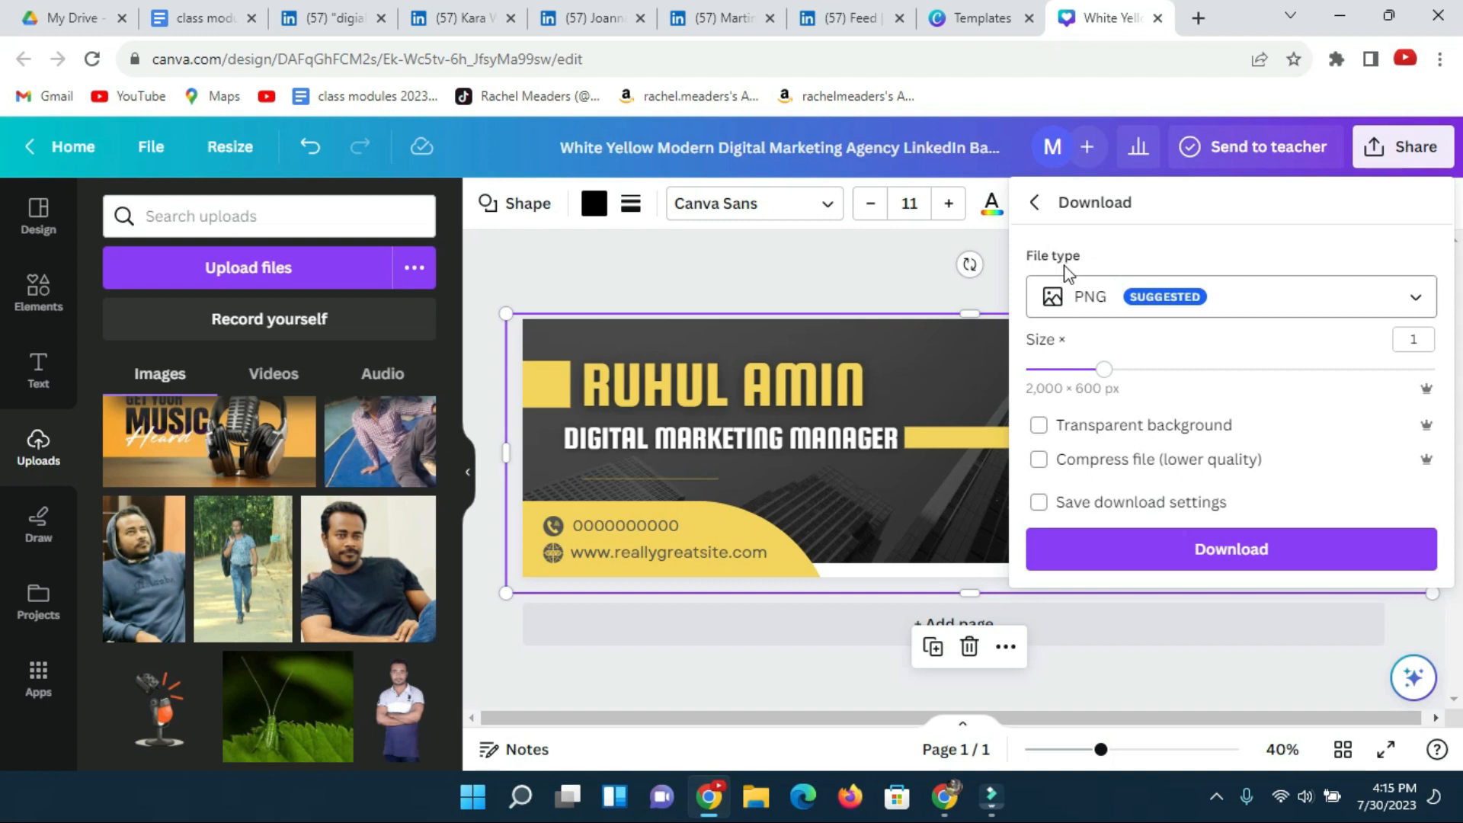
left_click(1417, 304)
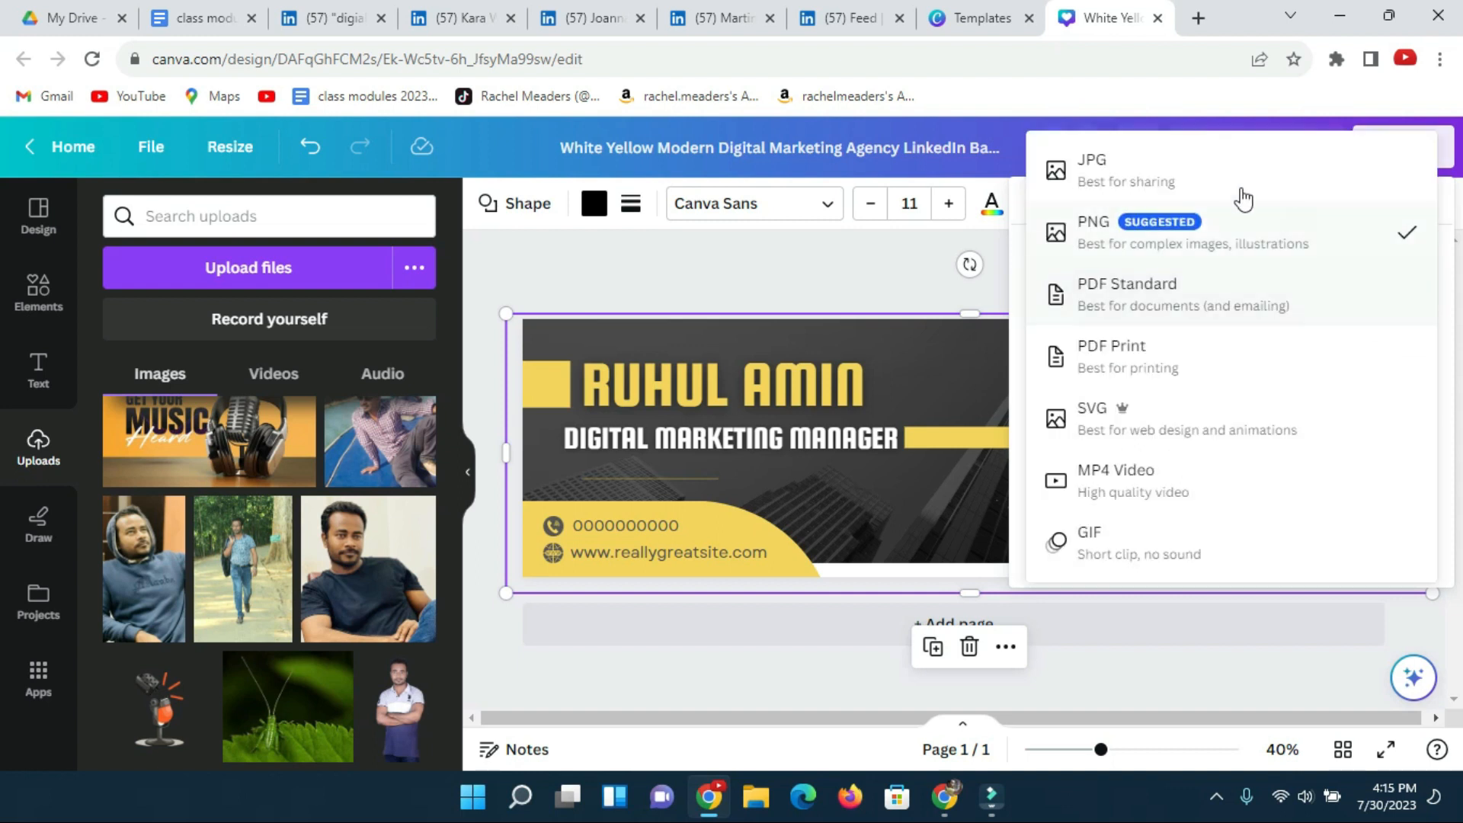
left_click(1106, 166)
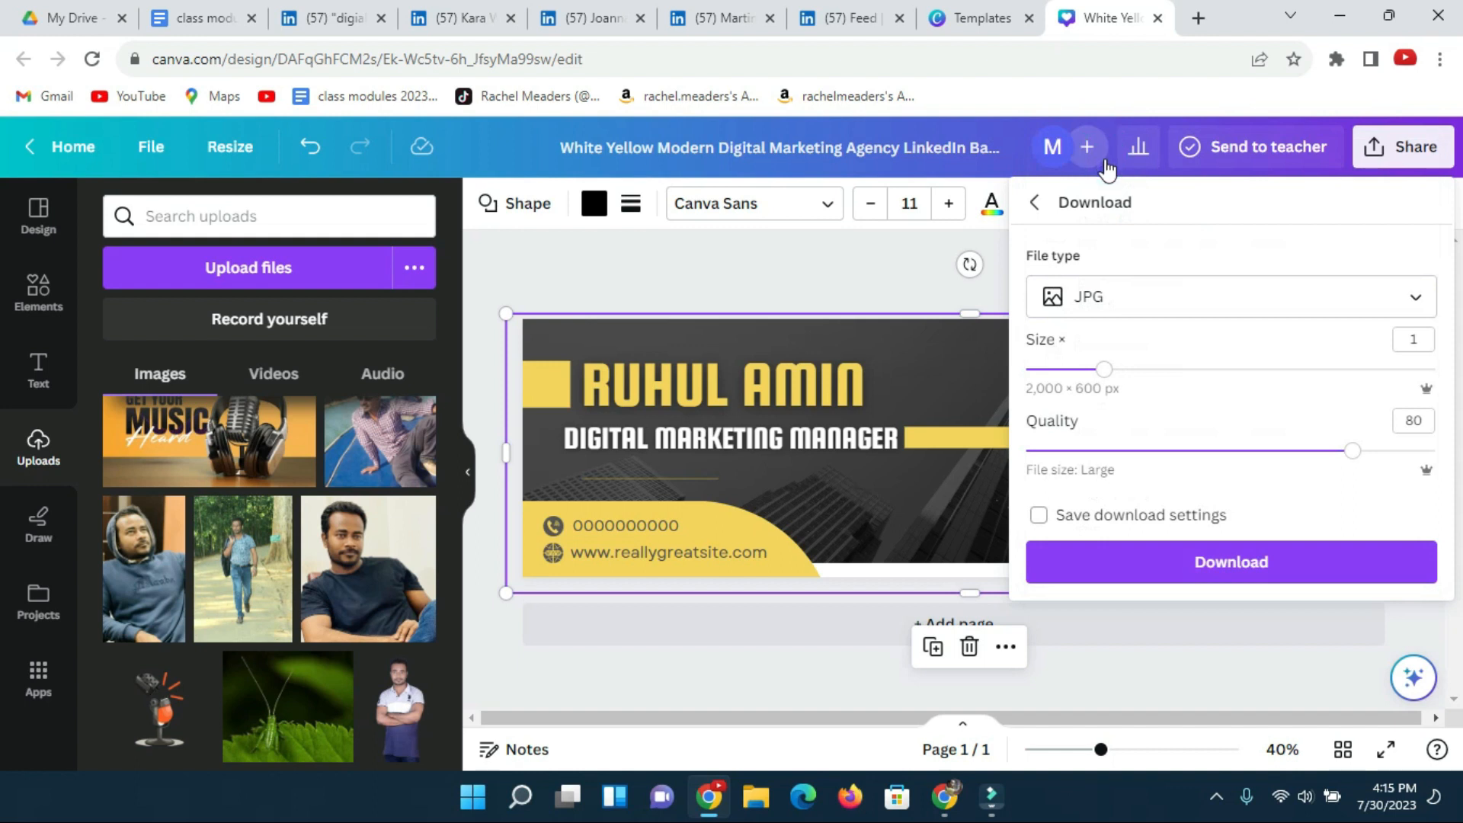
left_click(1239, 562)
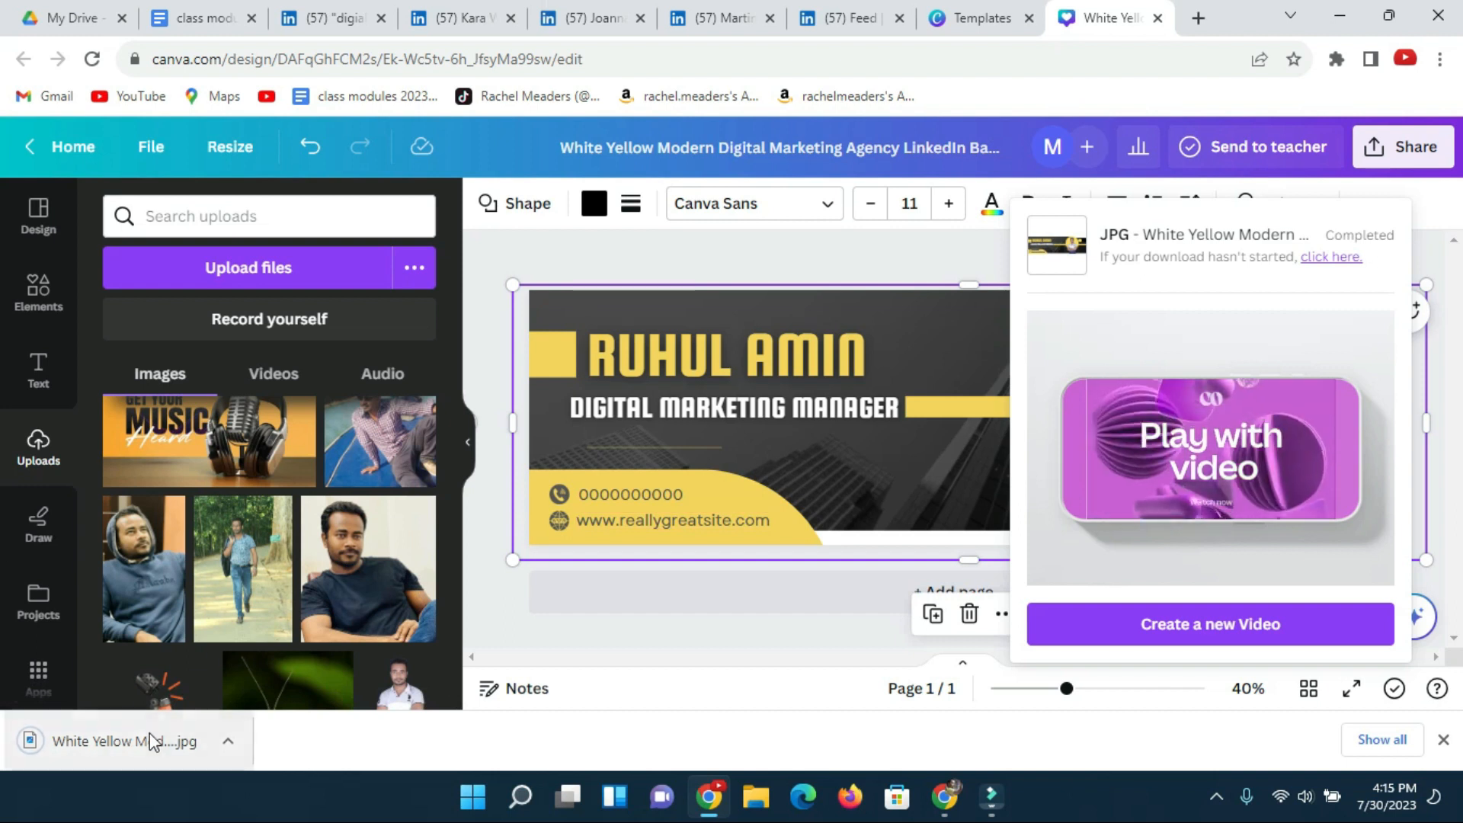
left_click(770, 644)
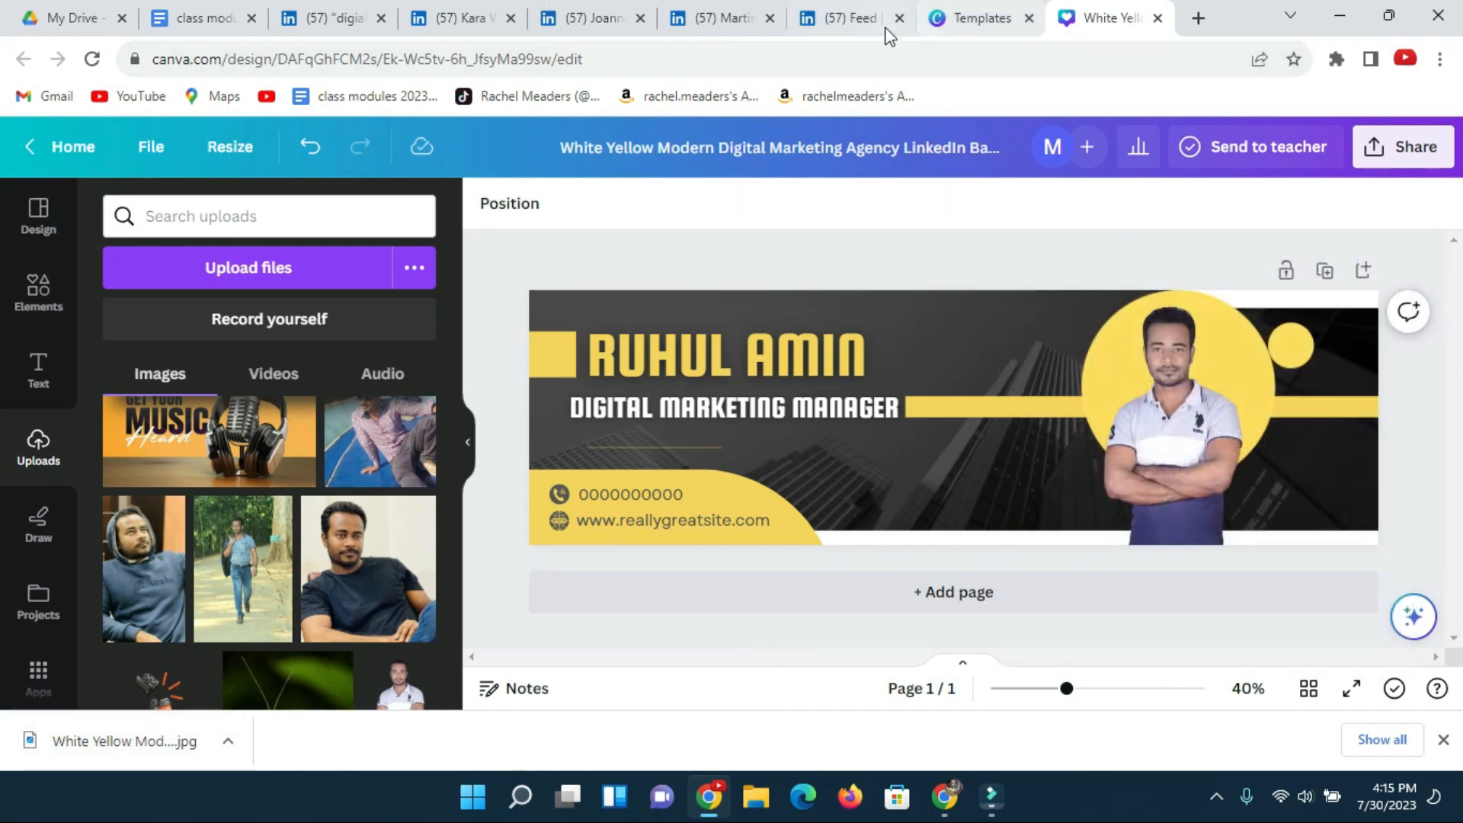
Close the banner template preview and create a blank 1200 × 630 px design from the custom size options
left_click(972, 23)
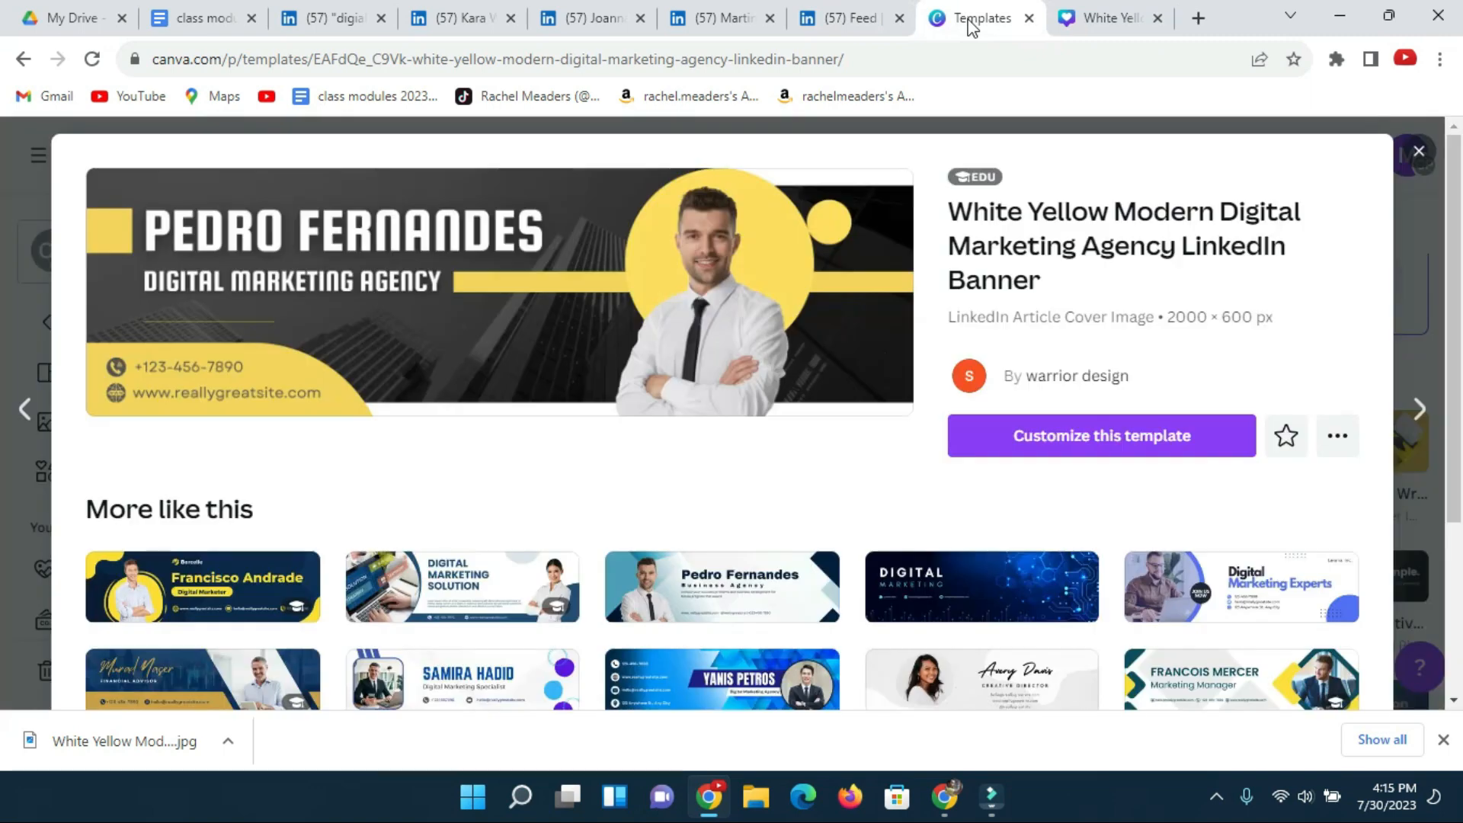
left_click(1419, 153)
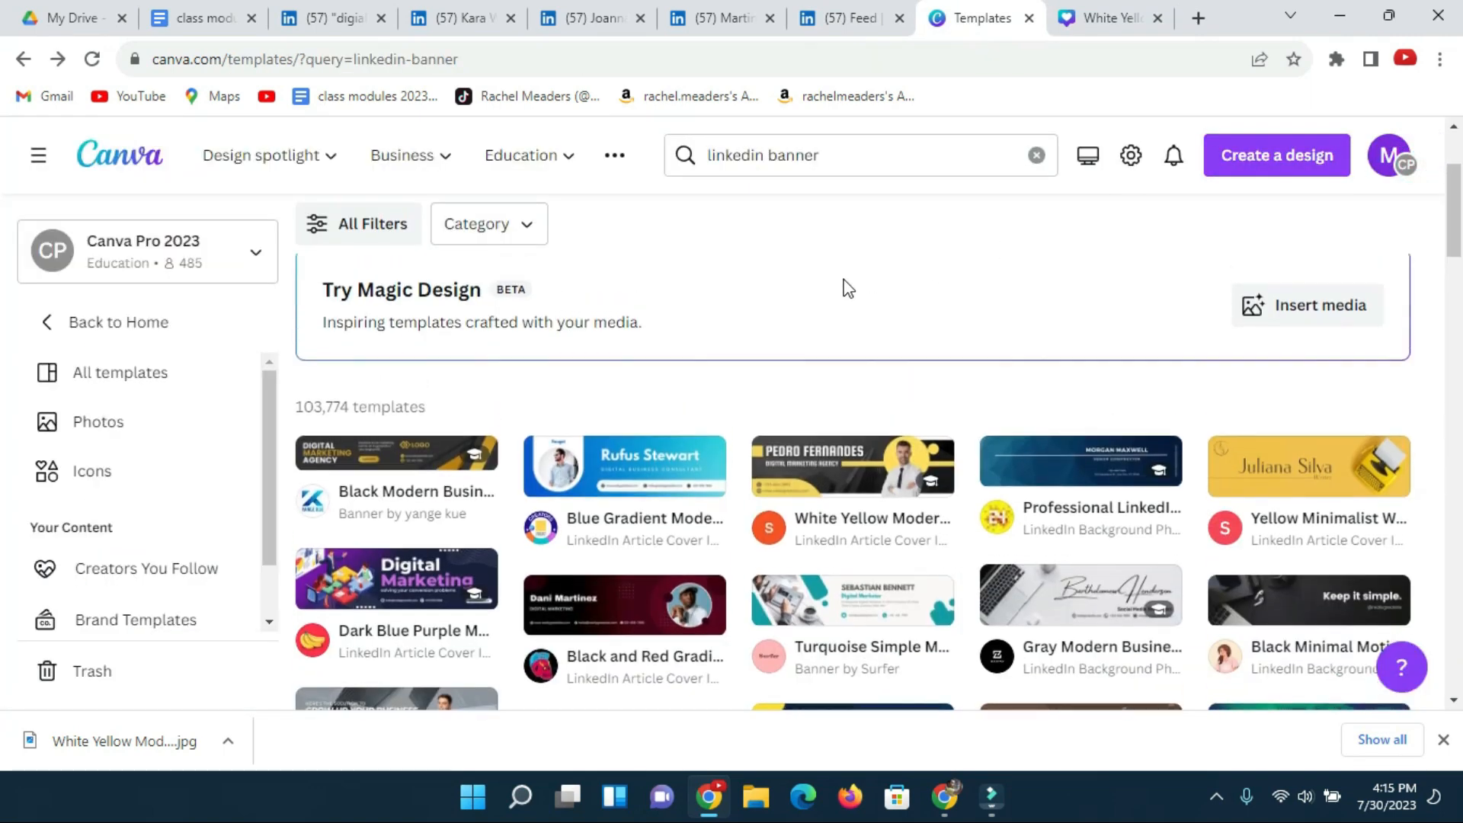
scroll(848, 290, "up", 3)
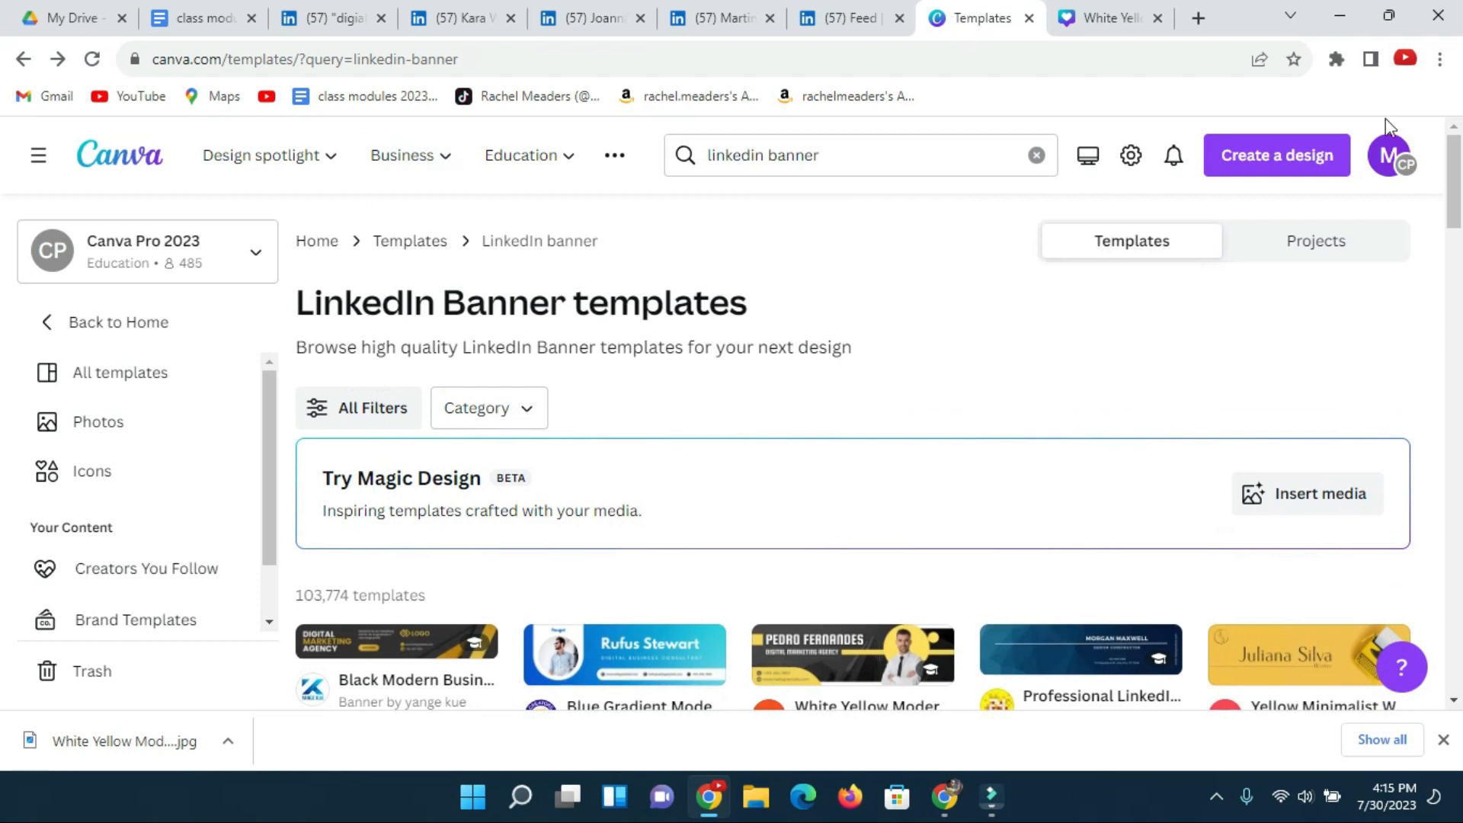
left_click(1280, 154)
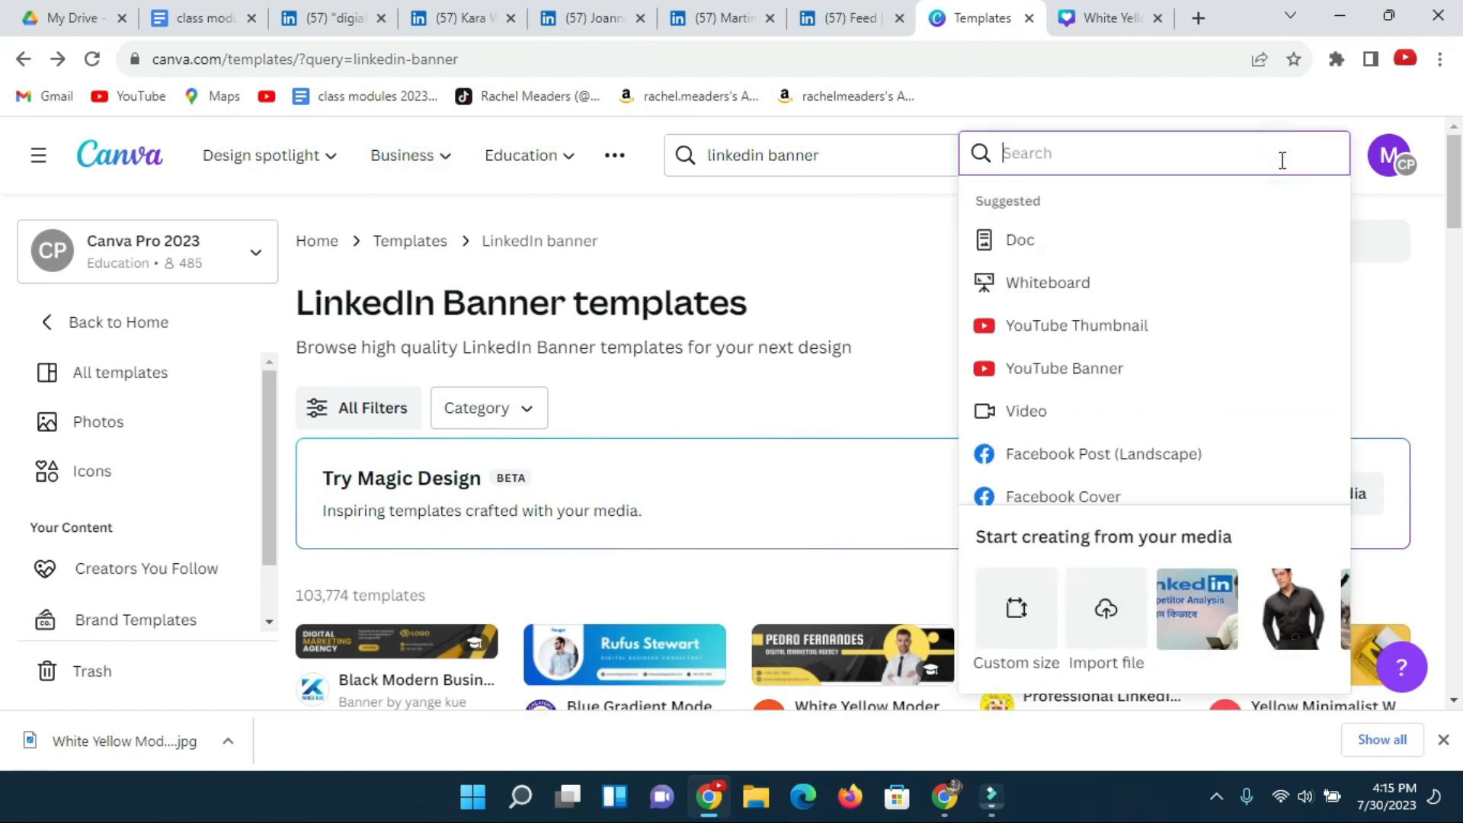
scroll(1090, 227, "down", 5)
scroll(1104, 294, "up", 2)
scroll(1283, 300, "down", 2)
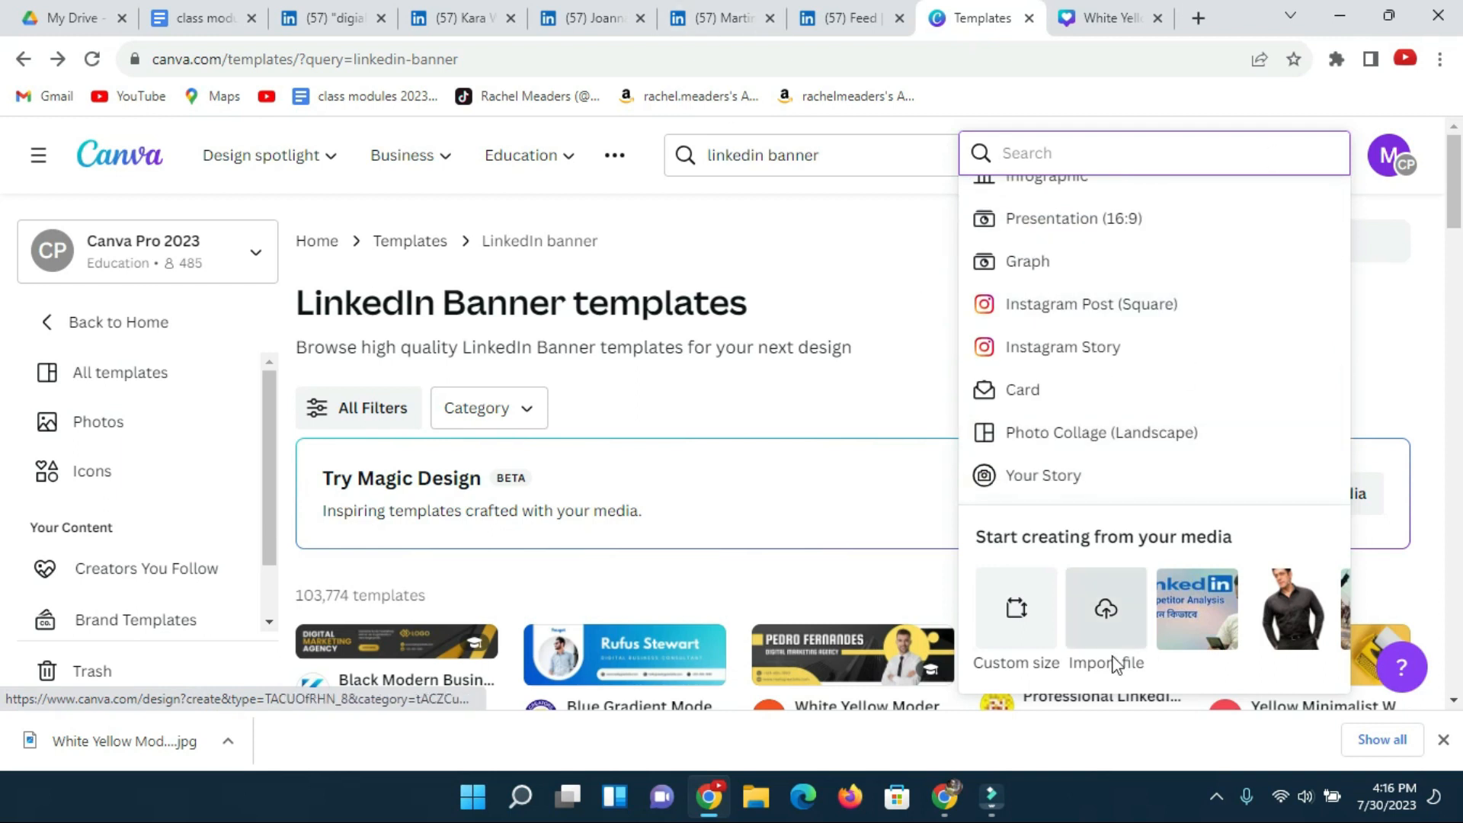
left_click(1017, 616)
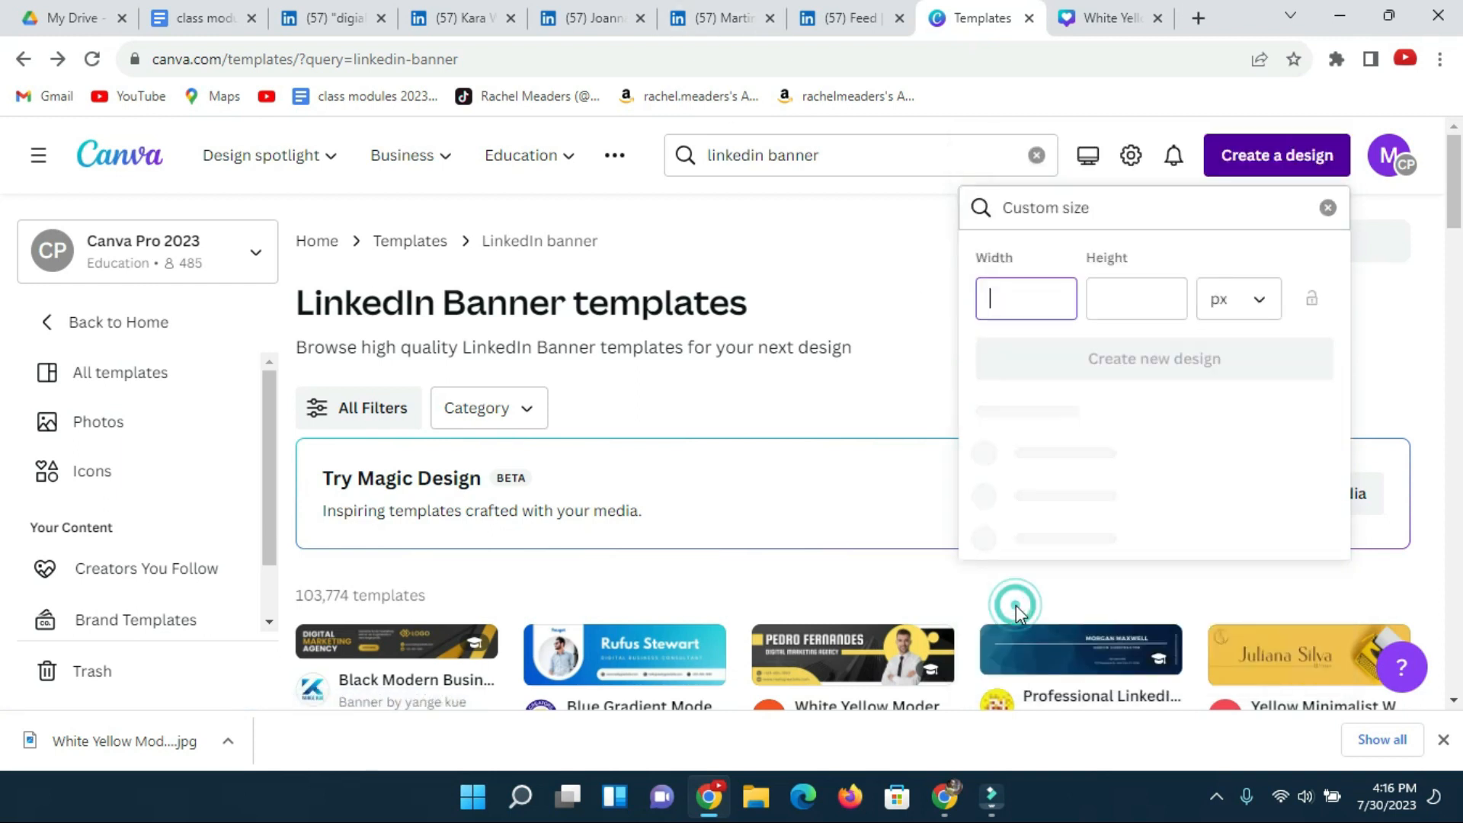
left_click(1061, 458)
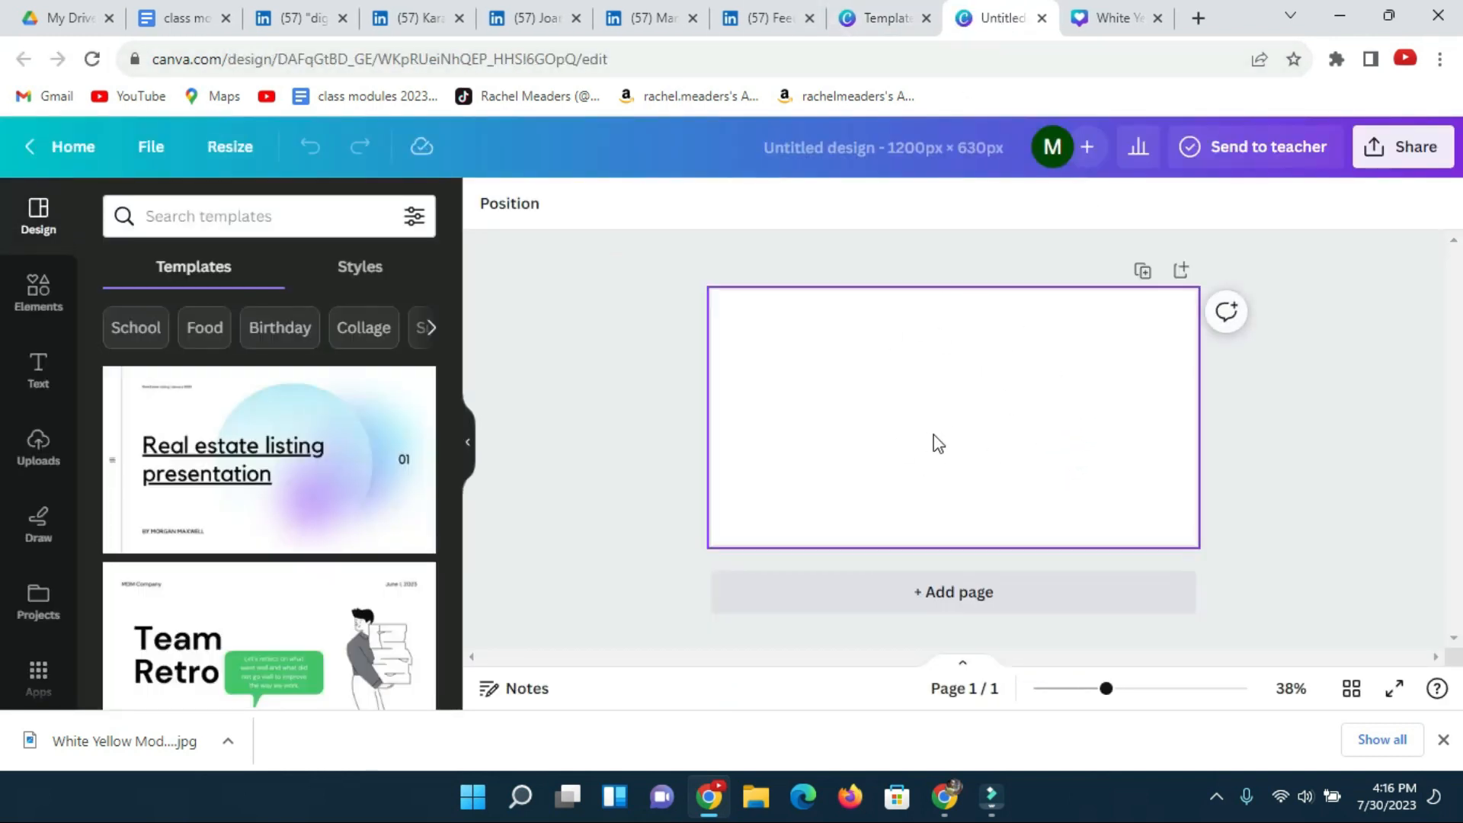
left_click(931, 406)
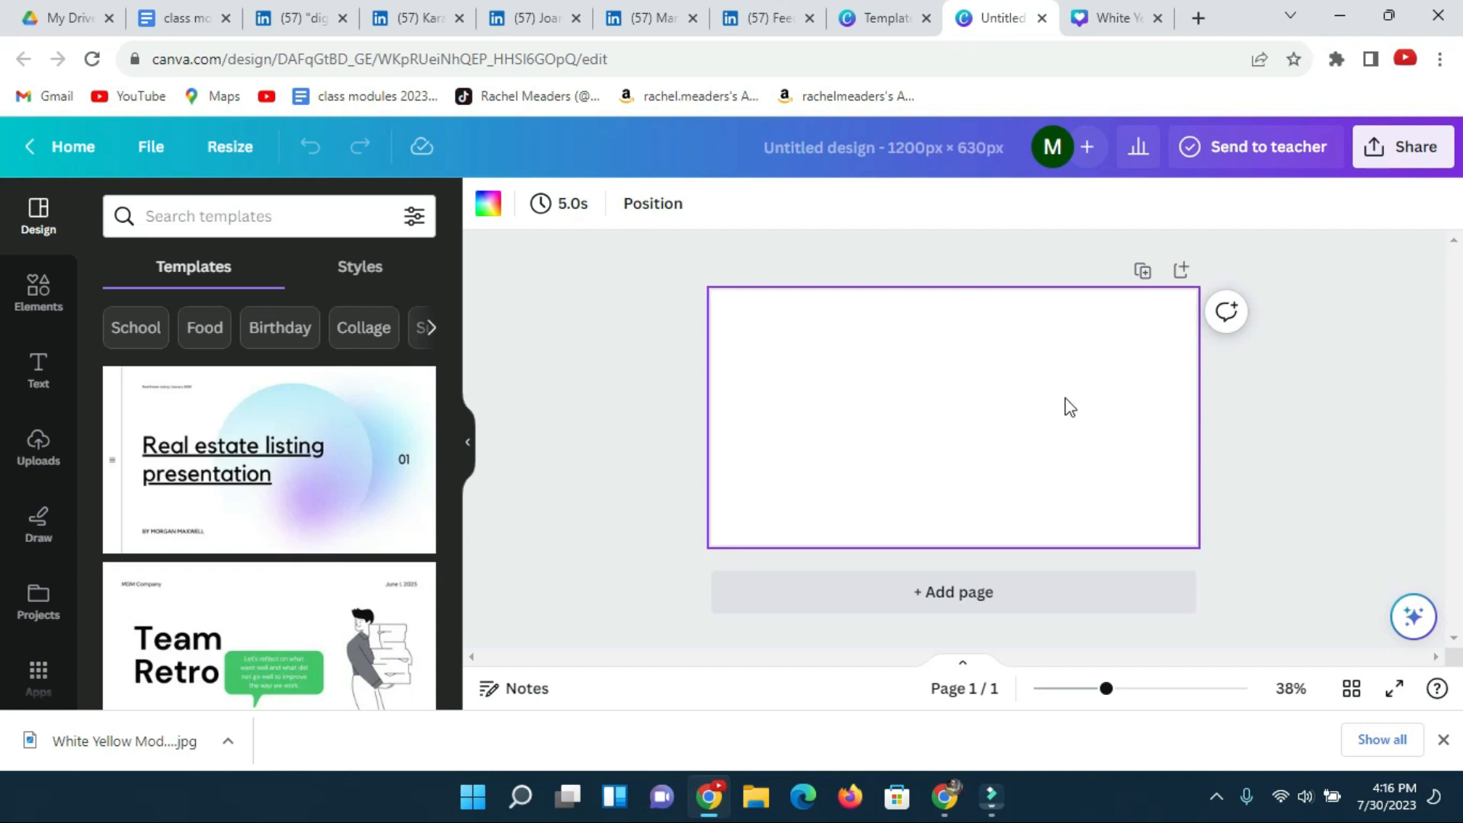
Switch to the LinkedIn profile window, open its background photo for editing and dismiss the notice about searches
mouse_move(944, 796)
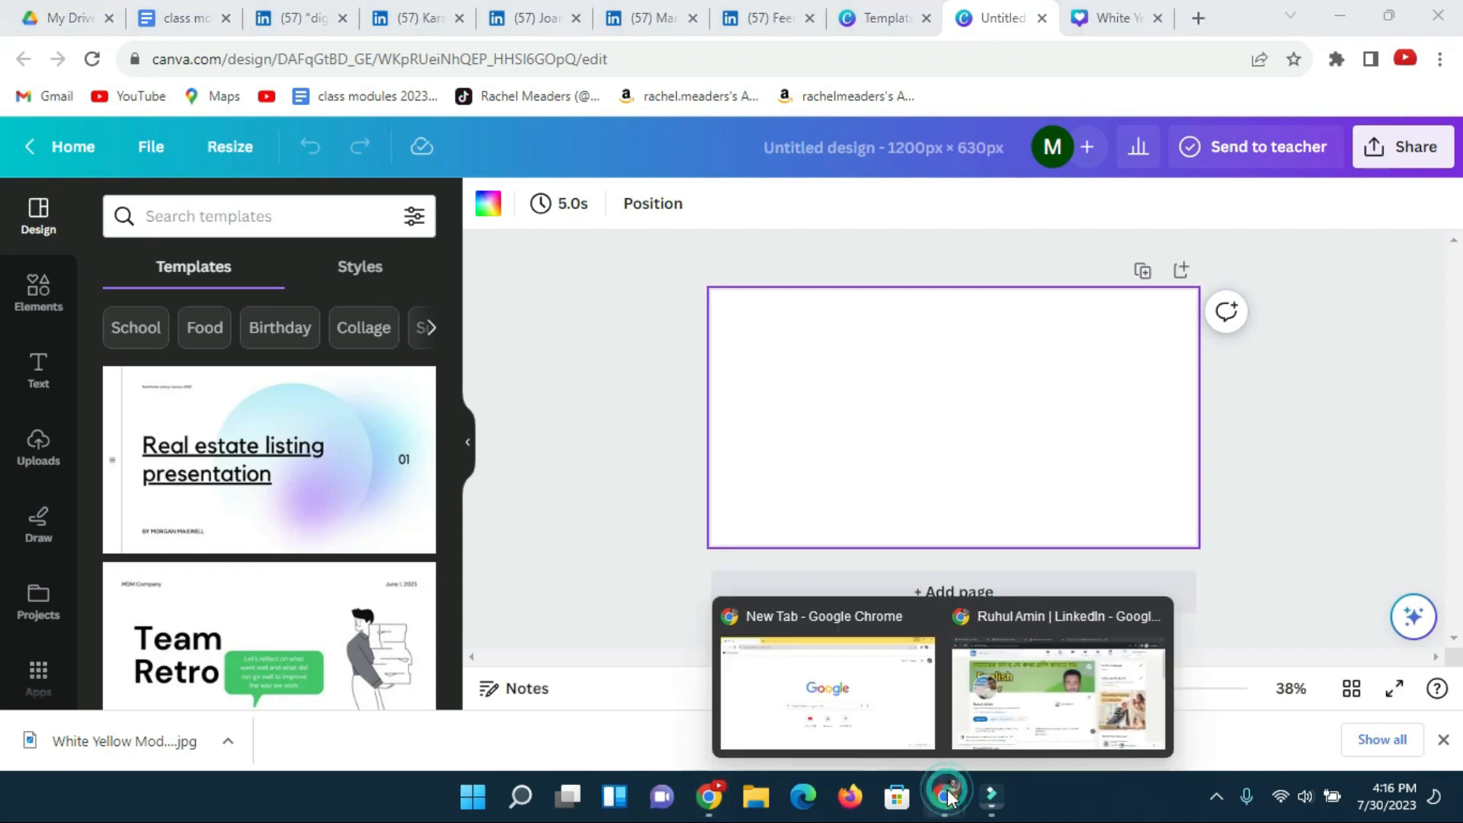
left_click(1017, 737)
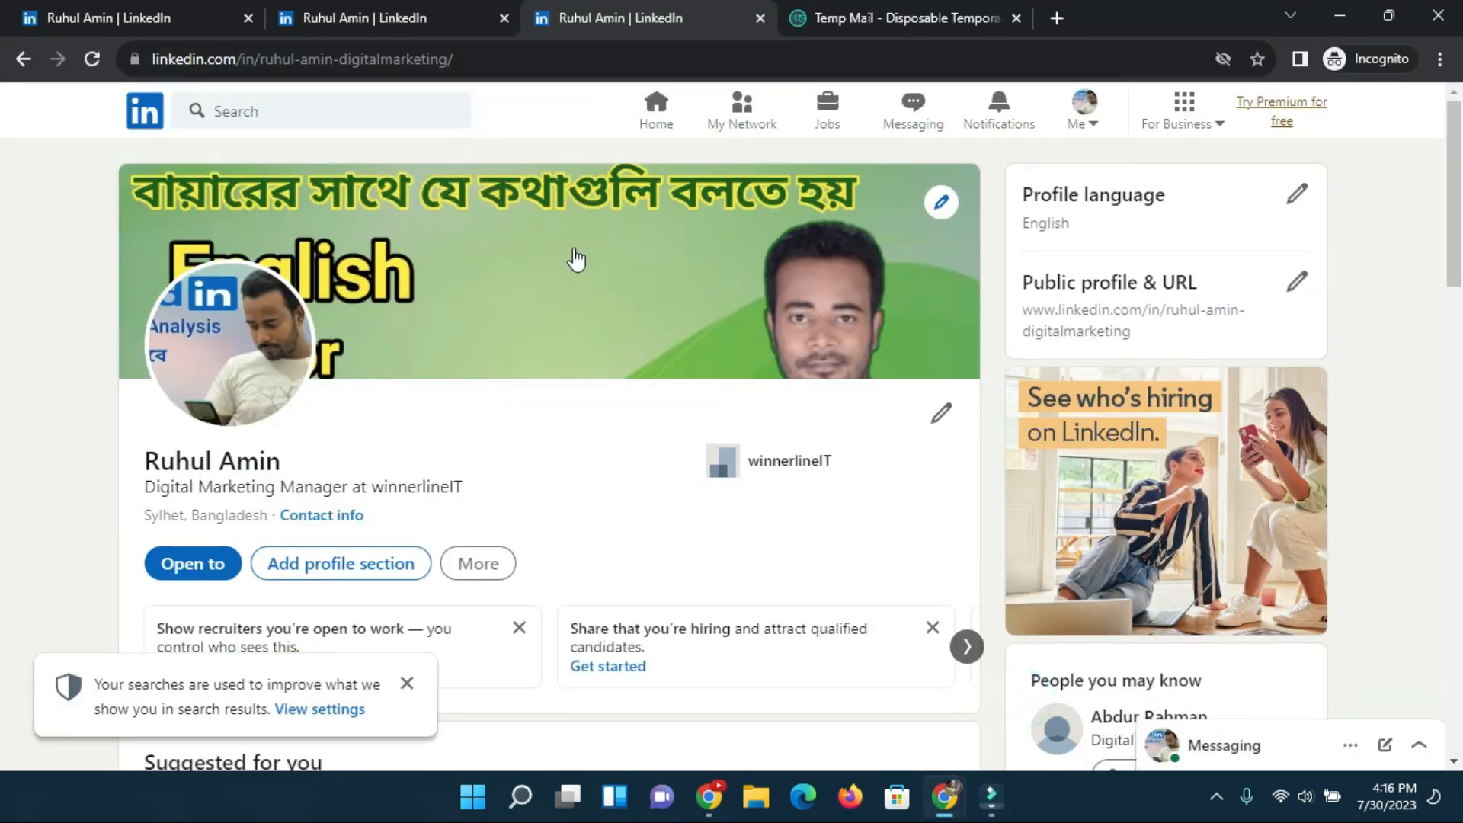
left_click(941, 204)
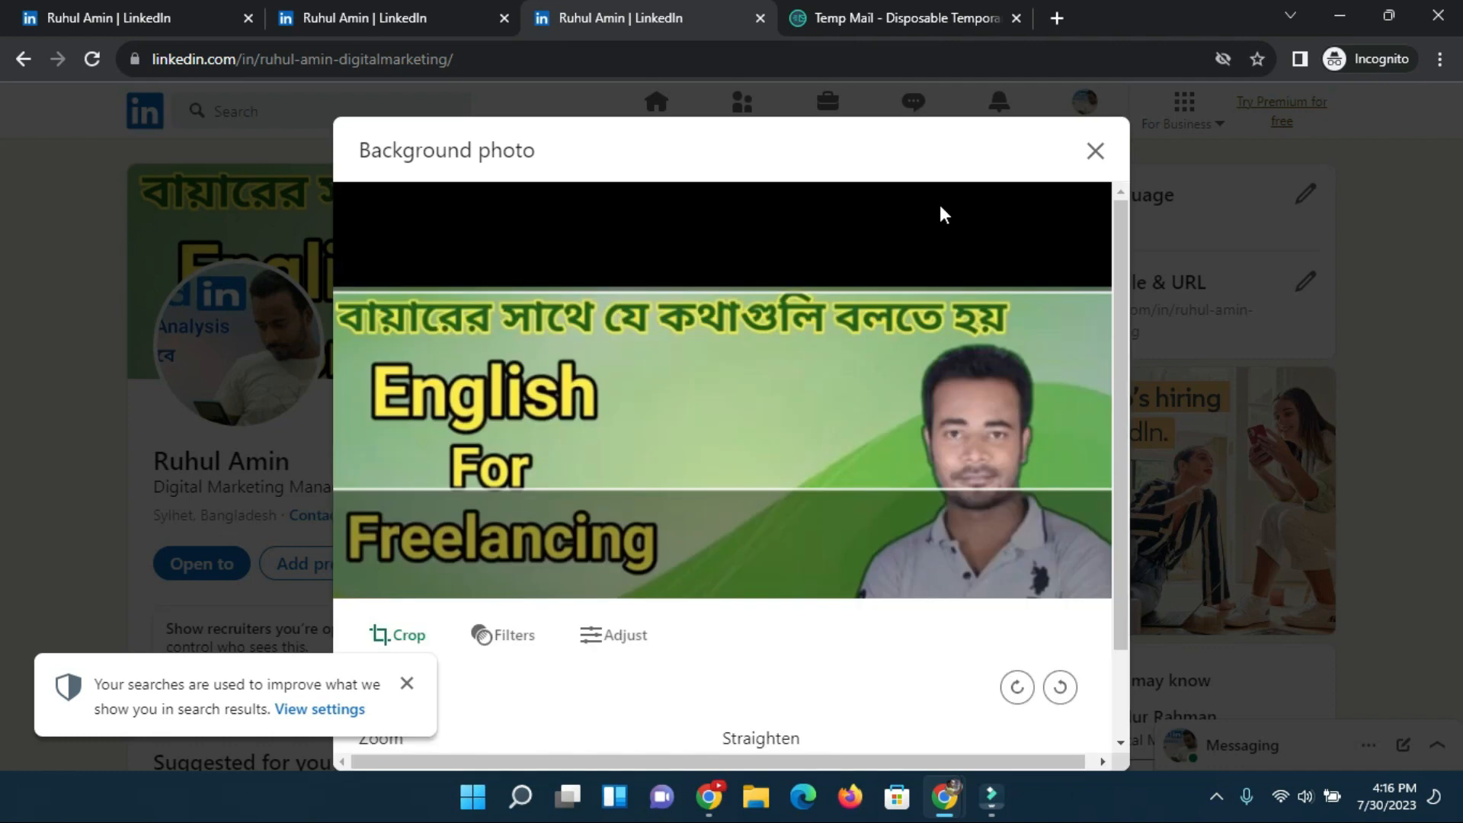
scroll(650, 630, "down", 2)
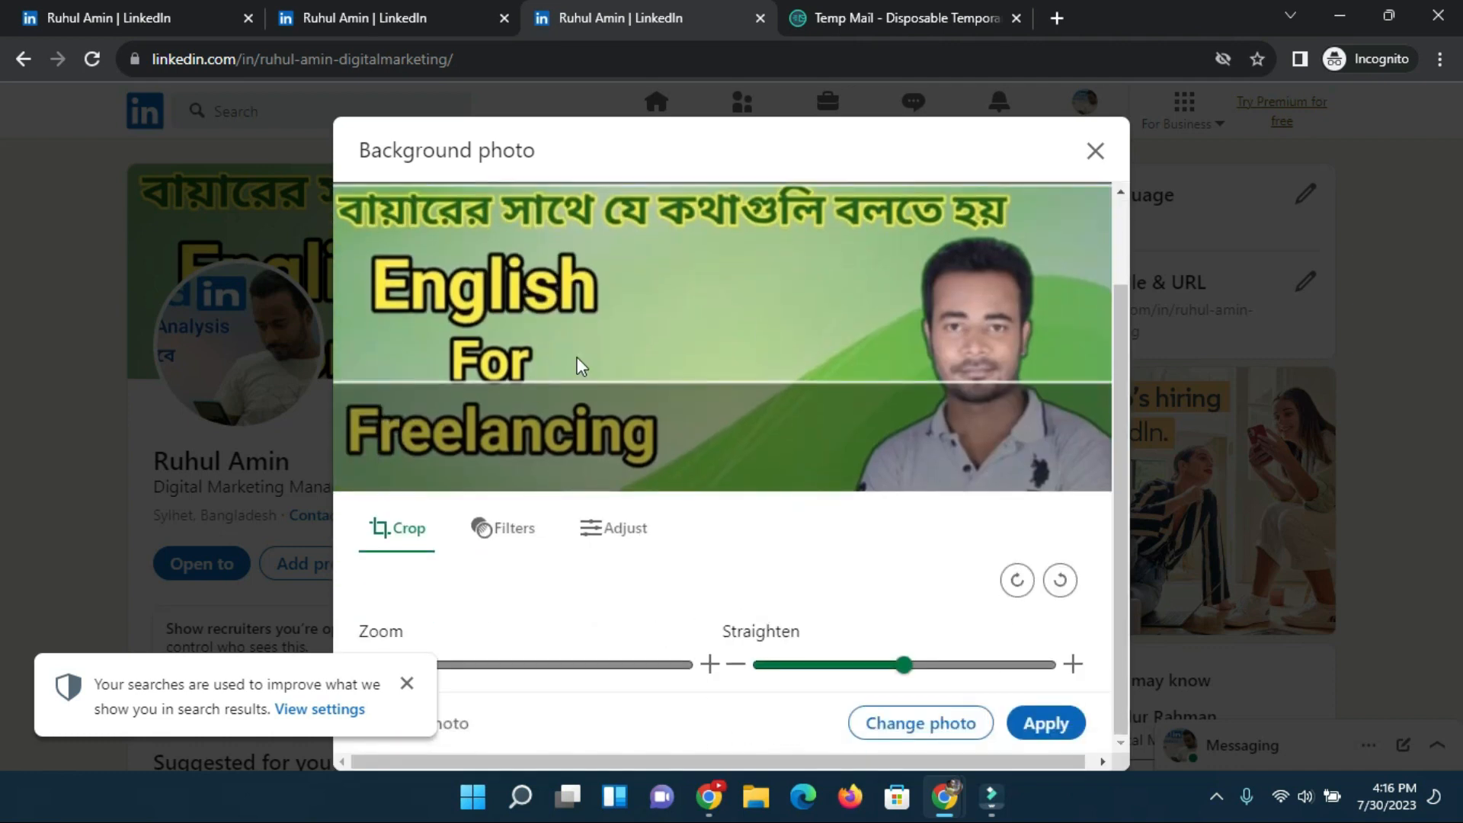
left_click(406, 684)
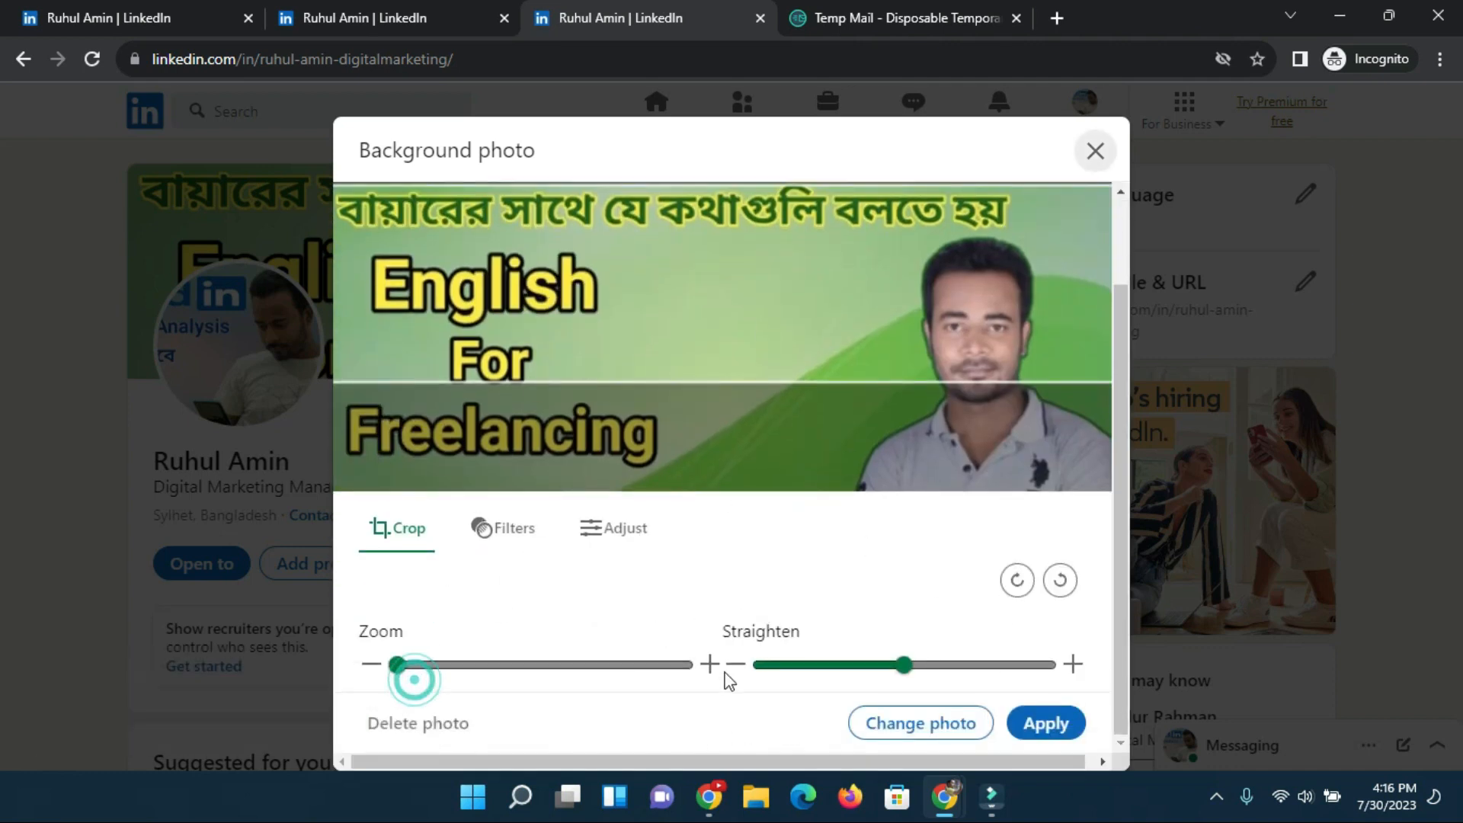
Replace the background photo with the White Yellow Modern Digital Marketing JPG banner from the Downloads folder
left_click(942, 727)
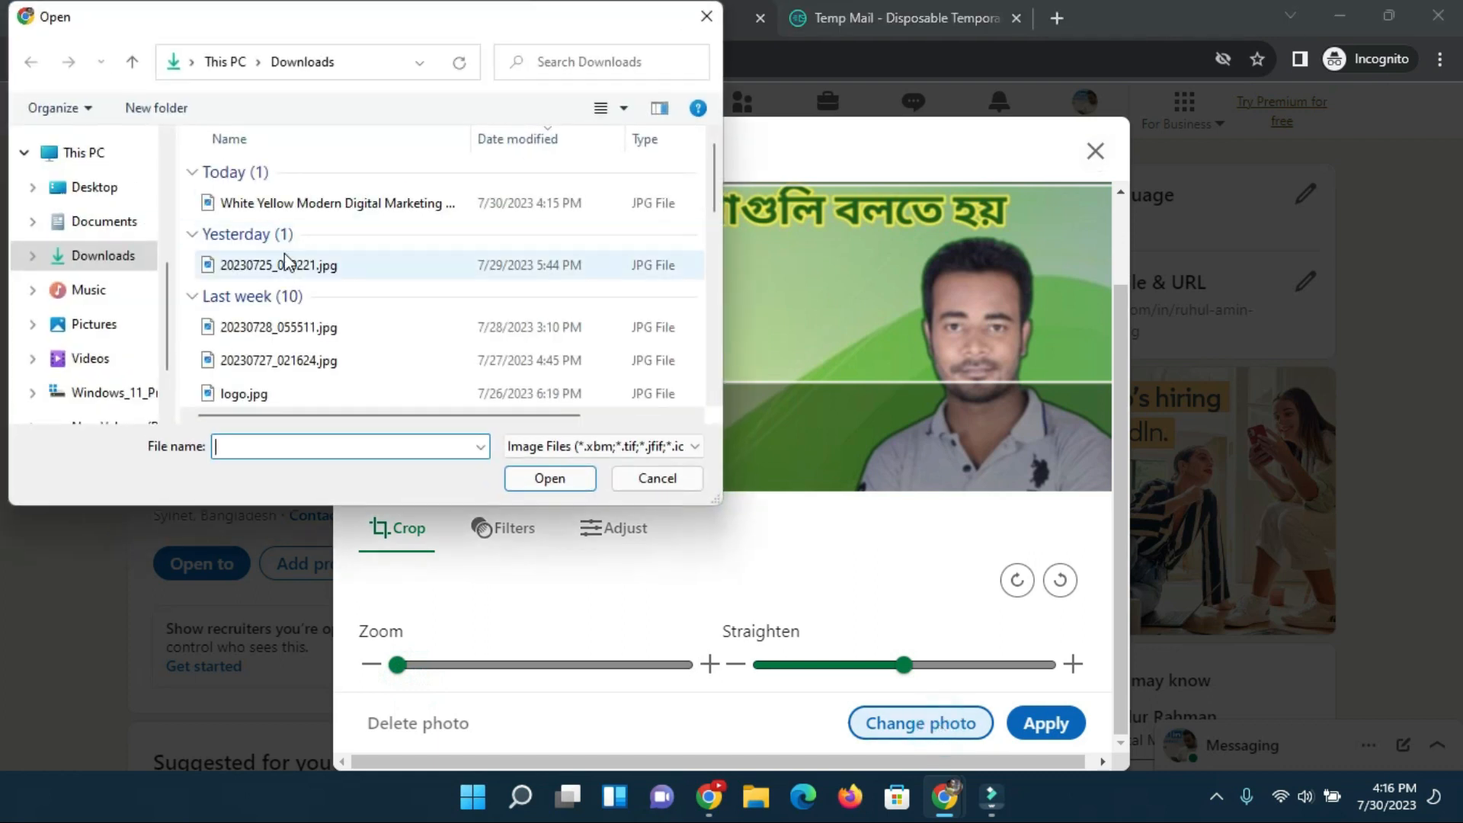
left_click(125, 224)
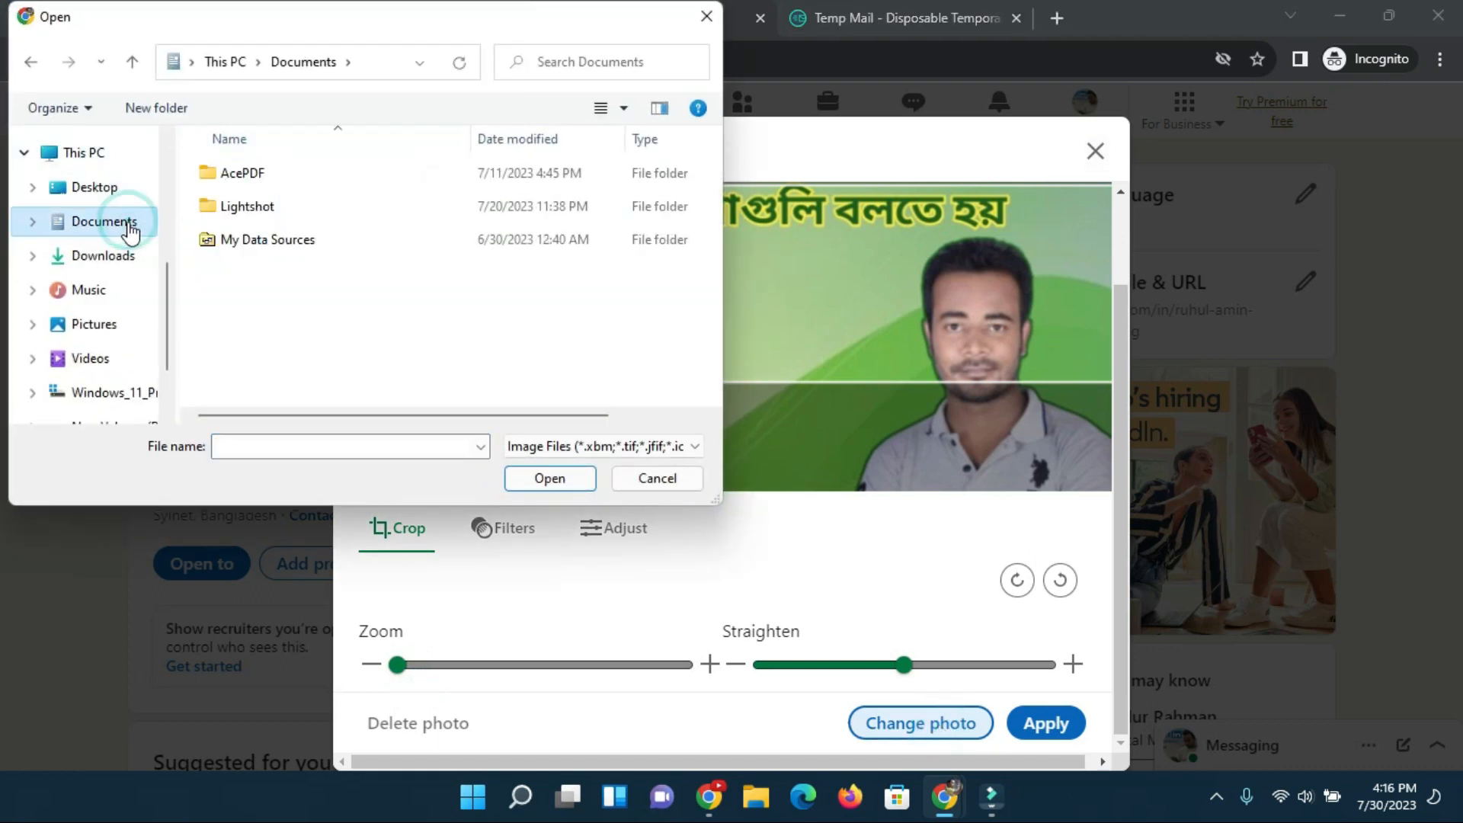
left_click(121, 255)
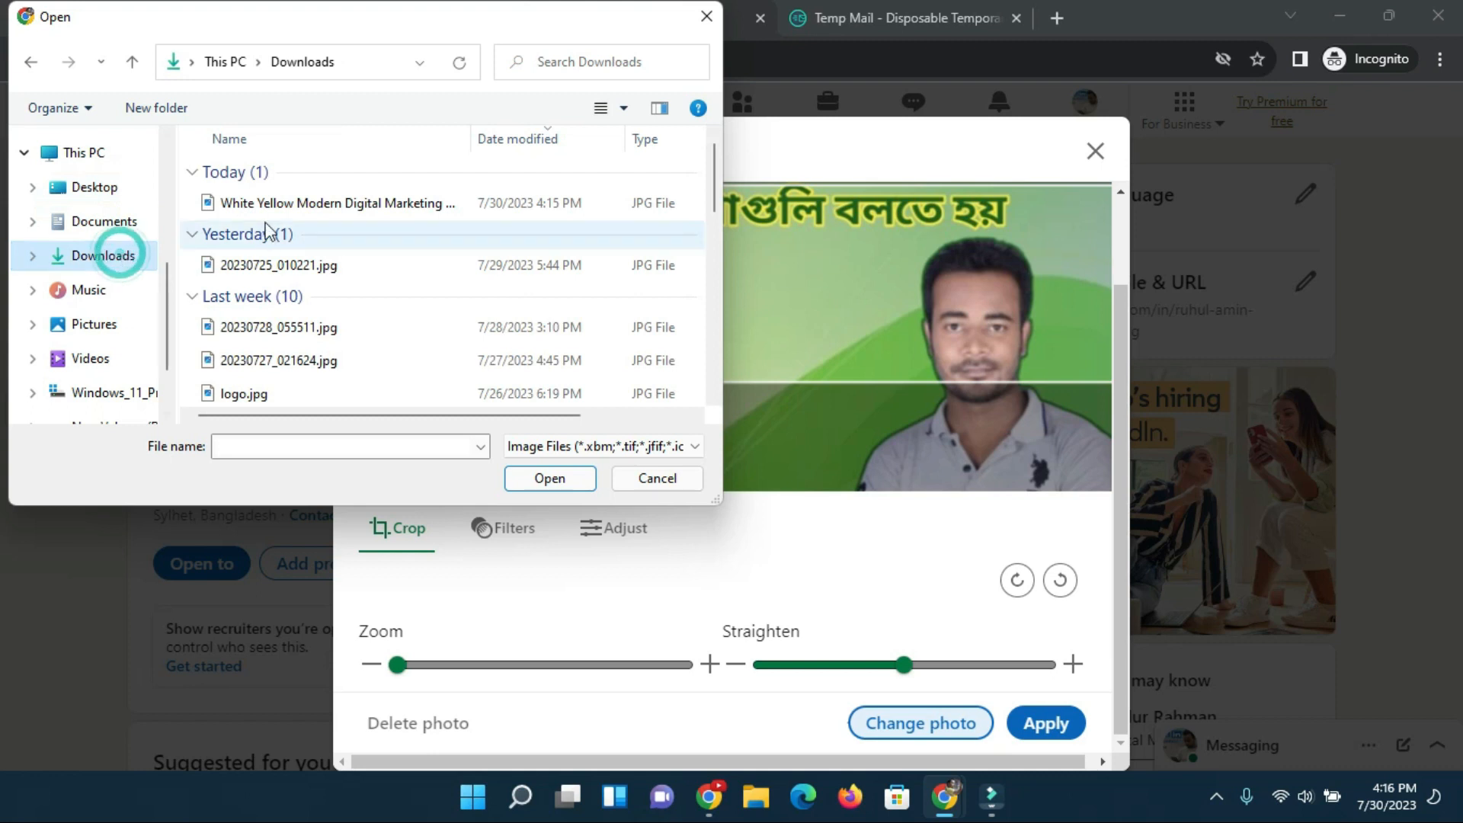
left_click(279, 202)
left_click(550, 478)
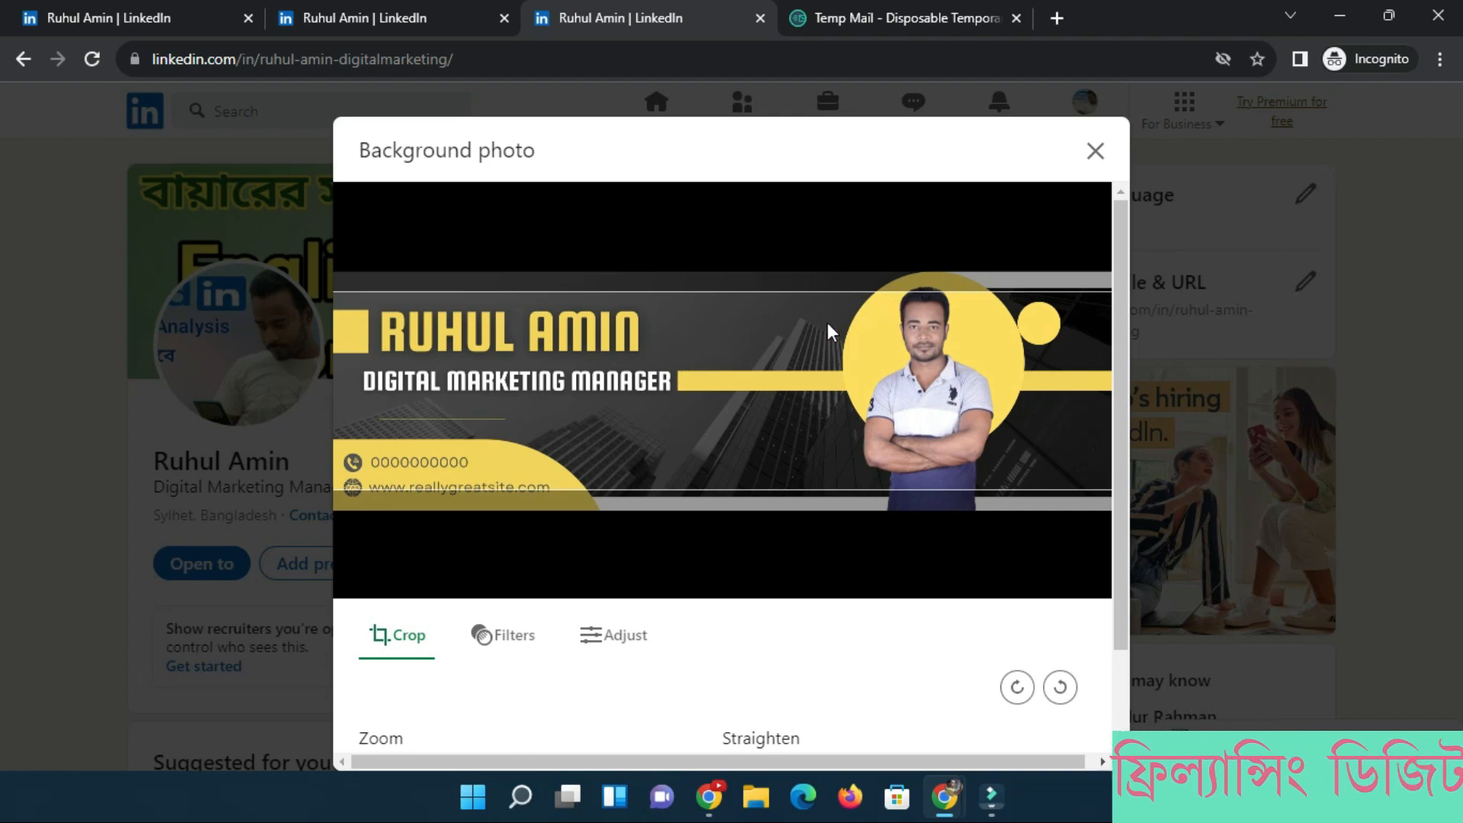
Shift the banner down until its upper edge meets the crop frame, keep the zoom at minimum, and apply the background photo
left_click_drag(757, 325, 763, 343)
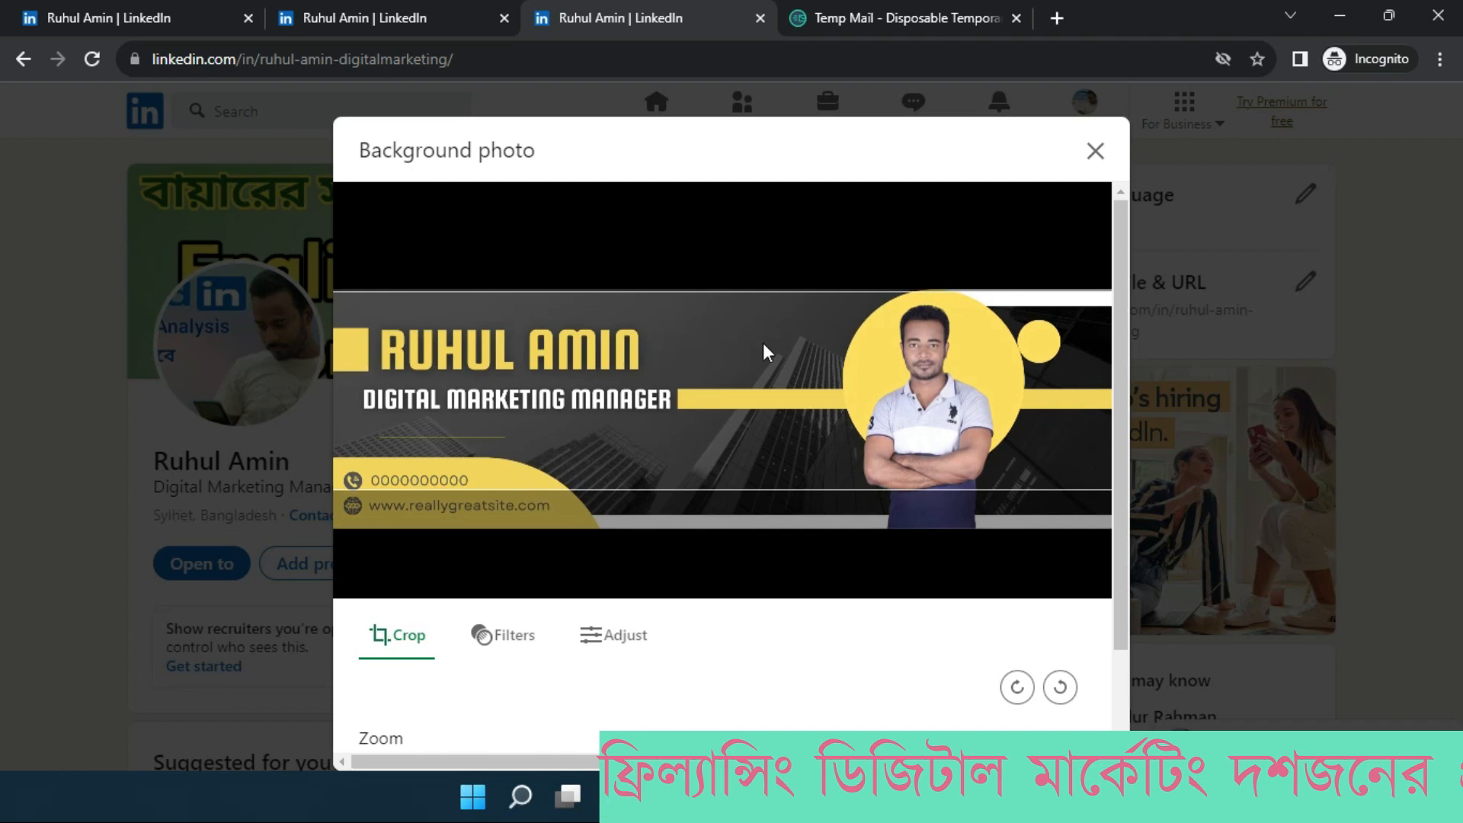
scroll(761, 620, "down", 2)
mouse_move(904, 665)
left_mouse_down()
mouse_move(896, 678)
mouse_move(890, 666)
mouse_move(906, 667)
left_mouse_up()
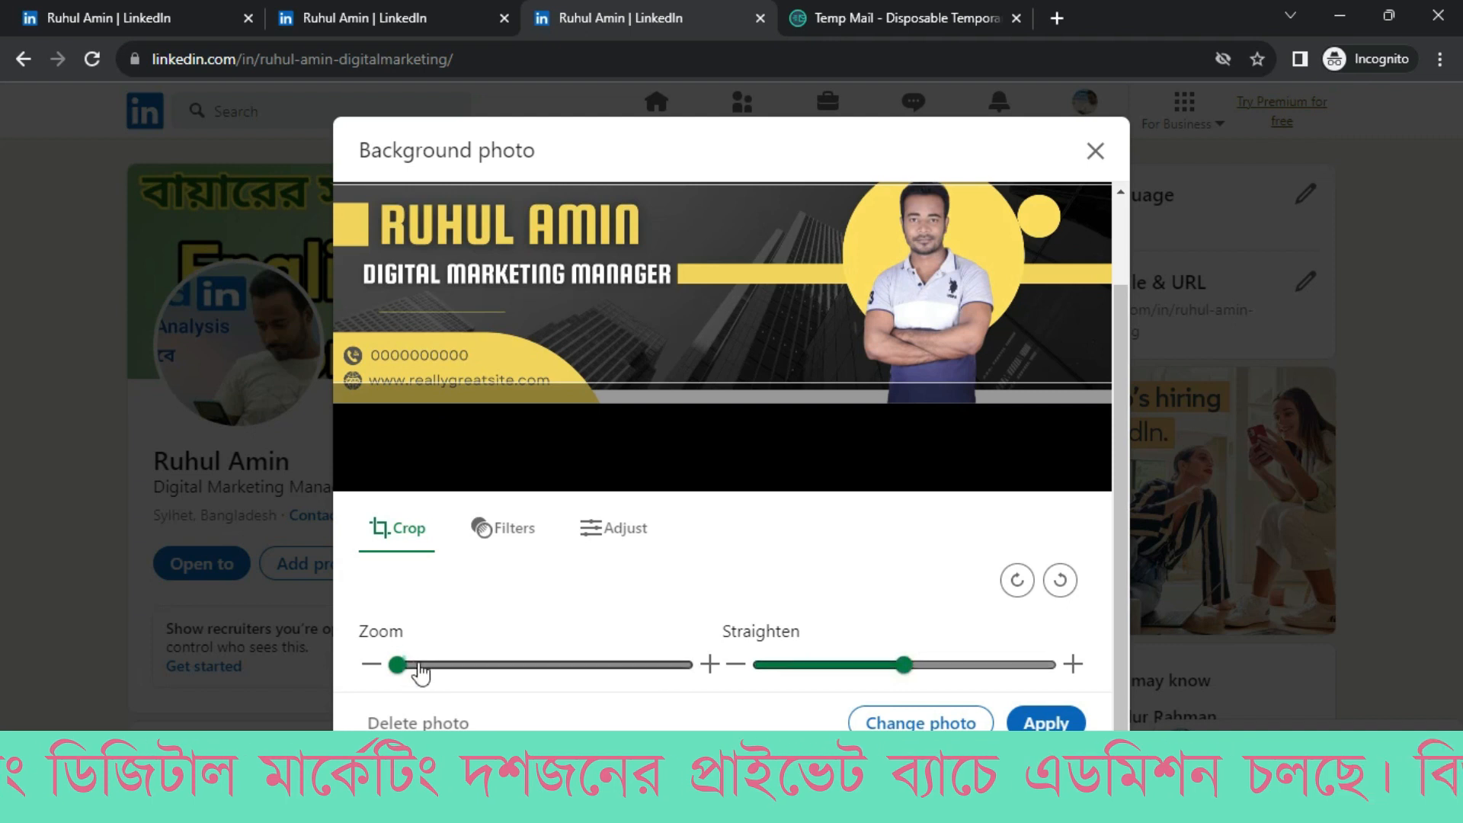
left_click_drag(397, 665, 352, 675)
left_click_drag(729, 274, 726, 288)
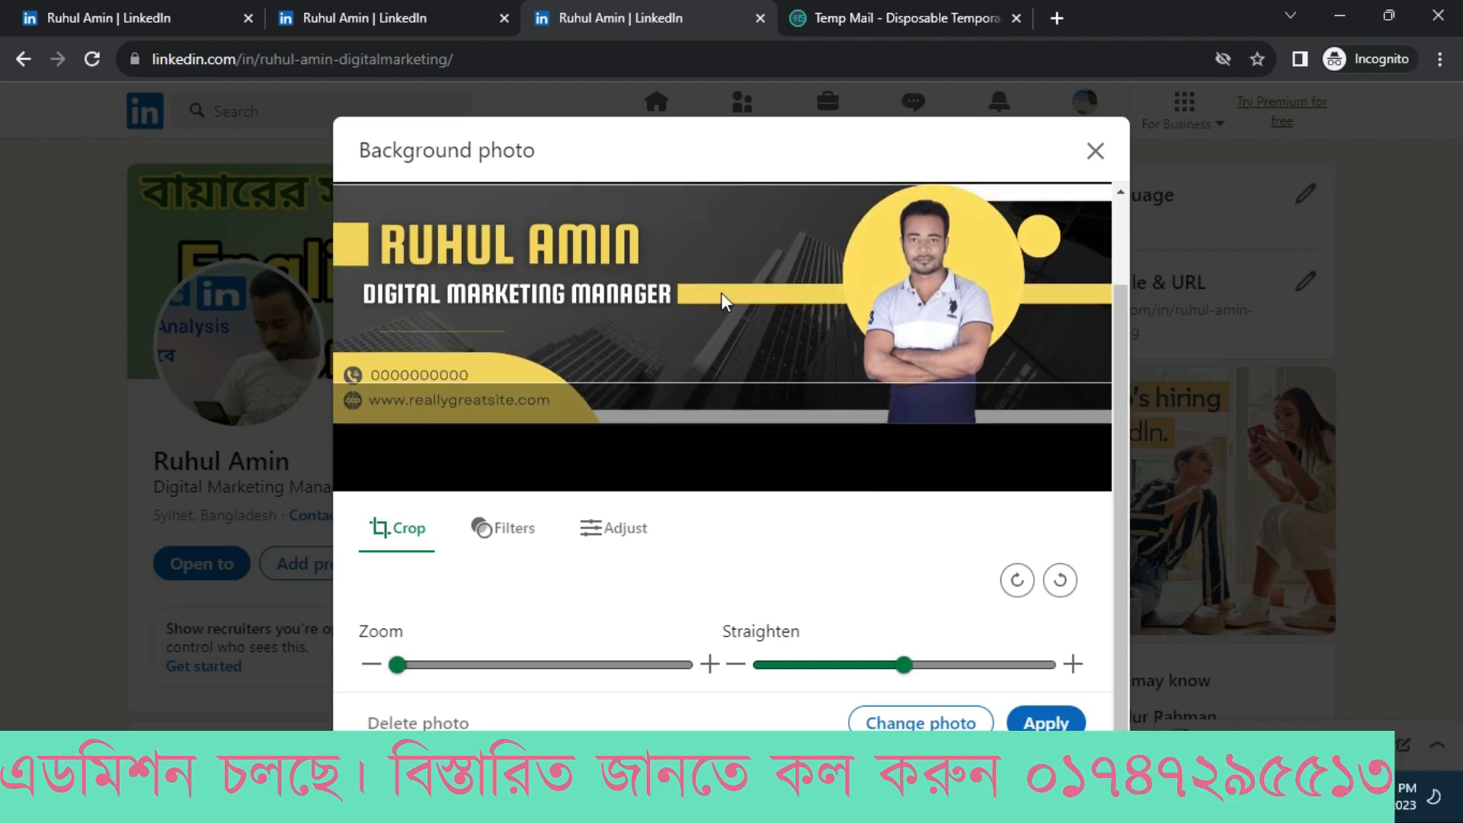
left_click(1030, 724)
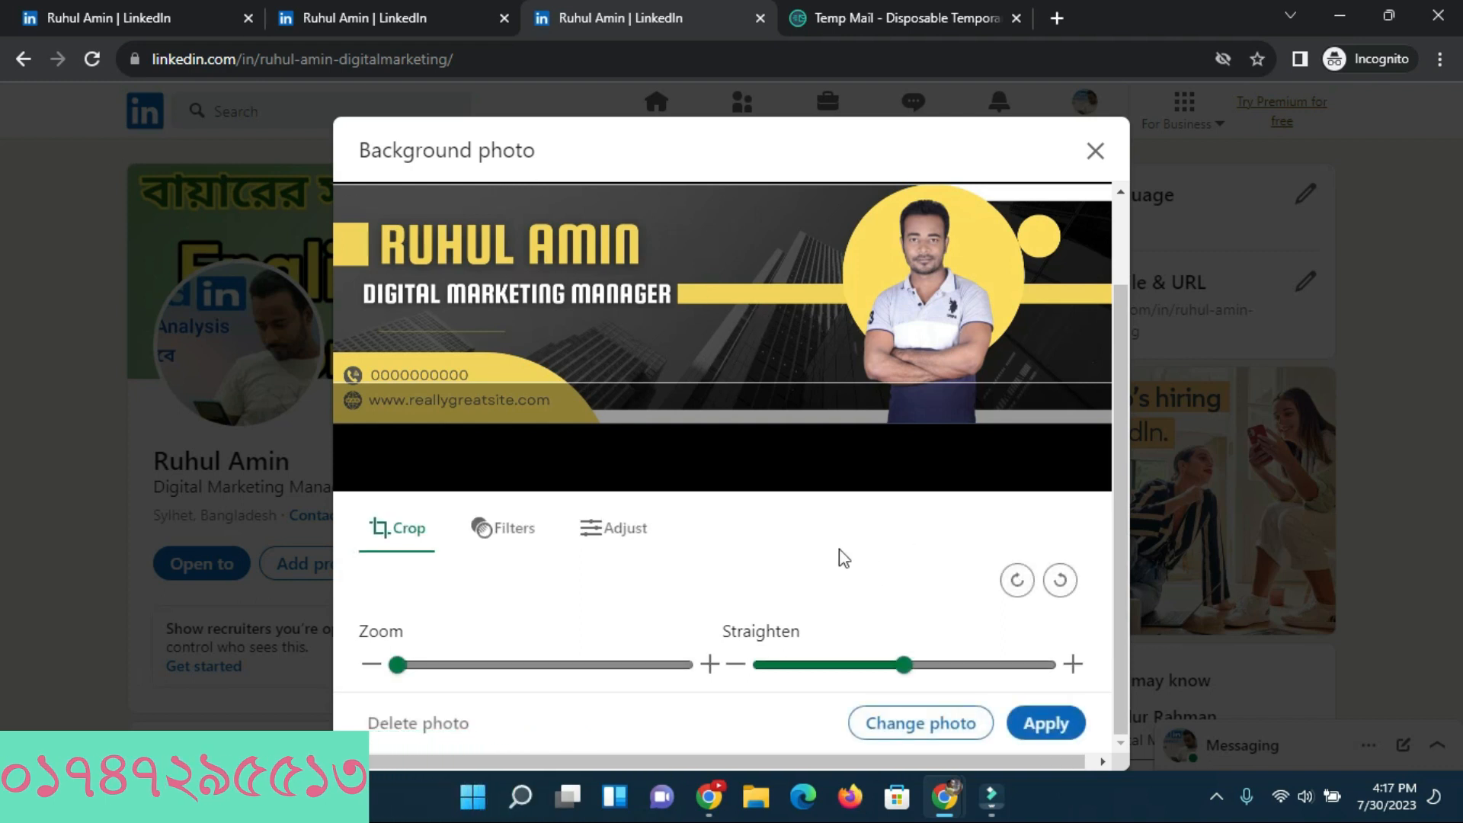
left_click(1020, 723)
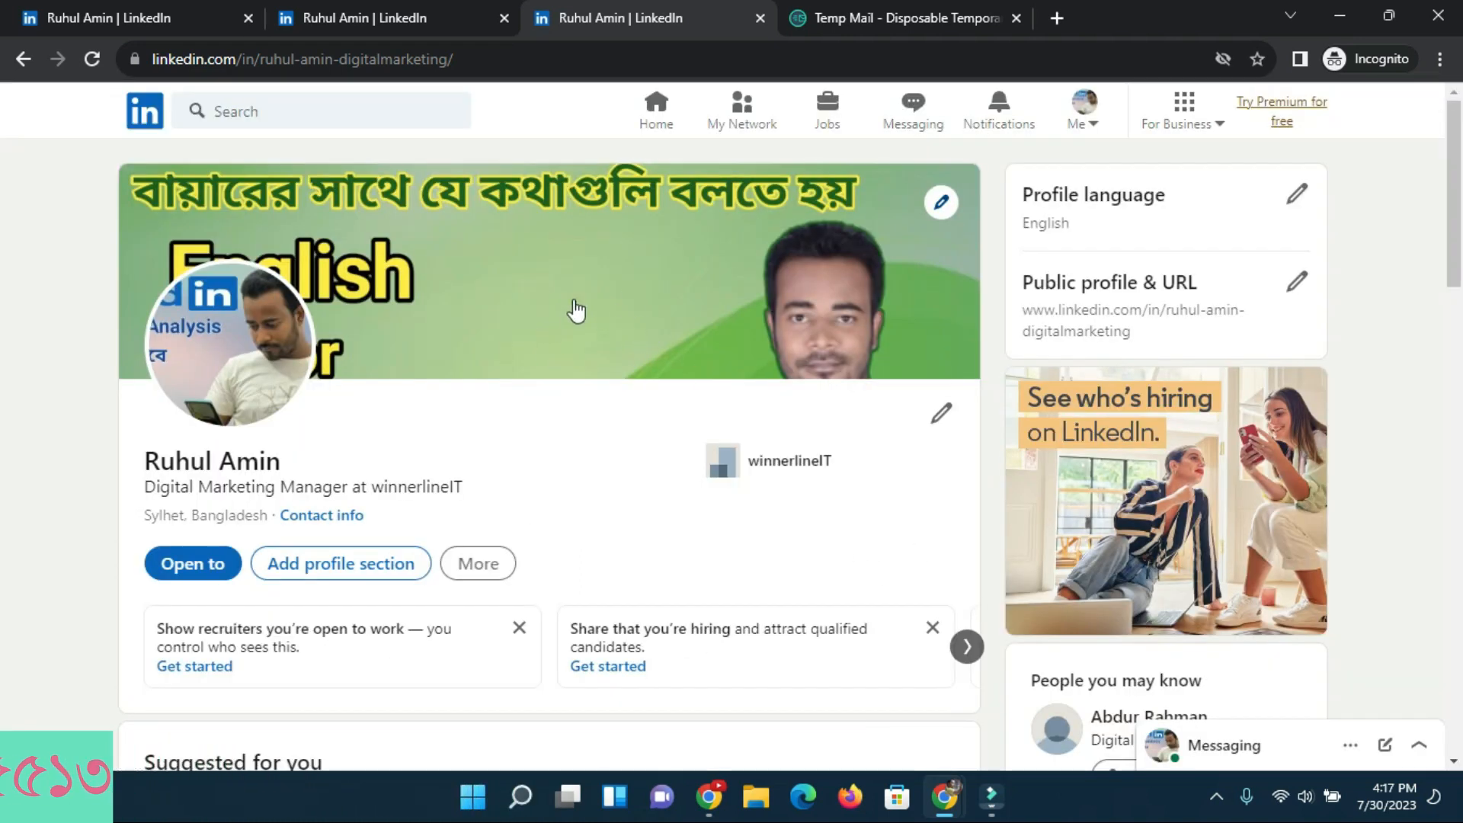